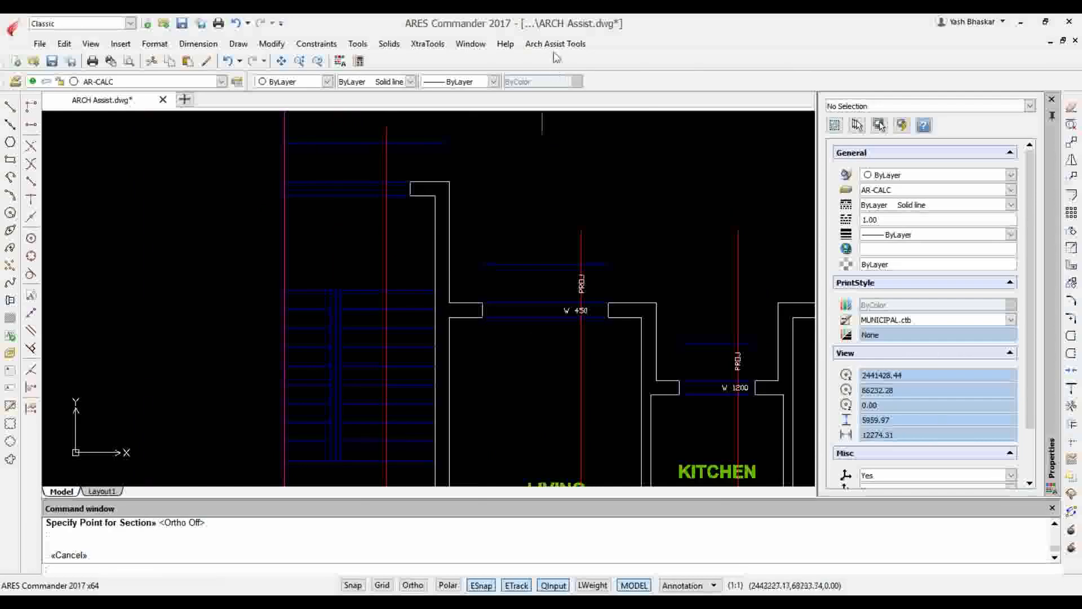
# Insert a vertical projection tag with height 75 beside the leftmost section line, at the upper projection above the staircase
pyautogui.click(555, 43)
pyautogui.moveTo(583, 129)
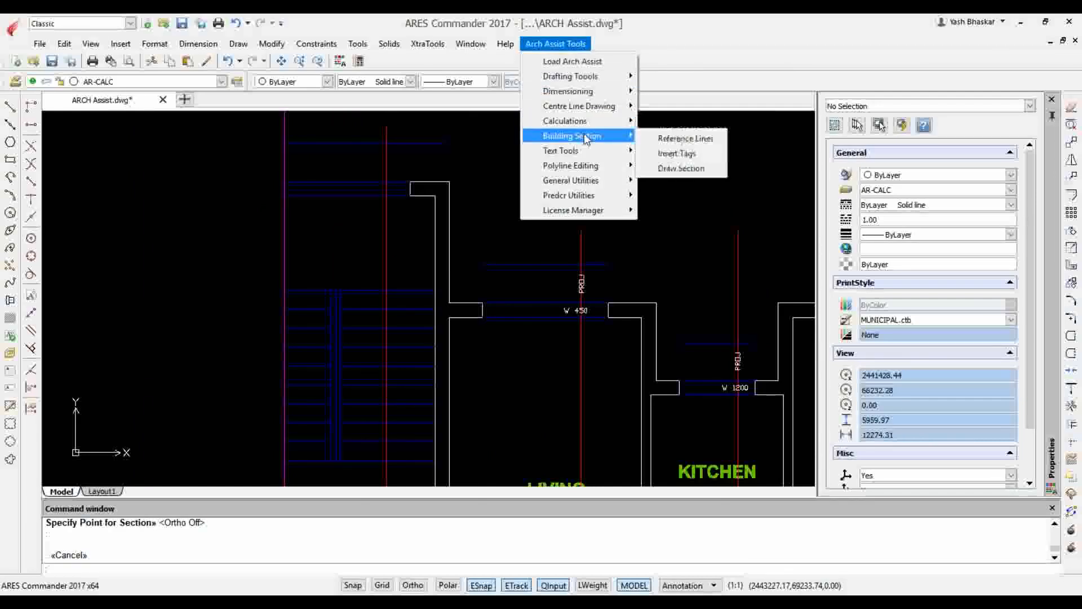
pyautogui.click(690, 153)
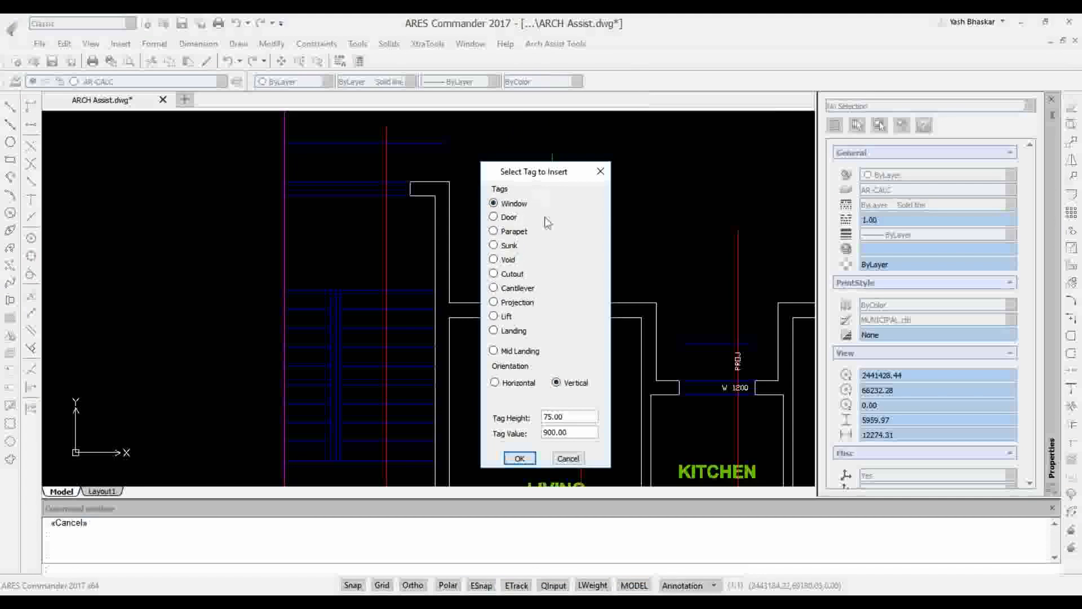
pyautogui.click(516, 303)
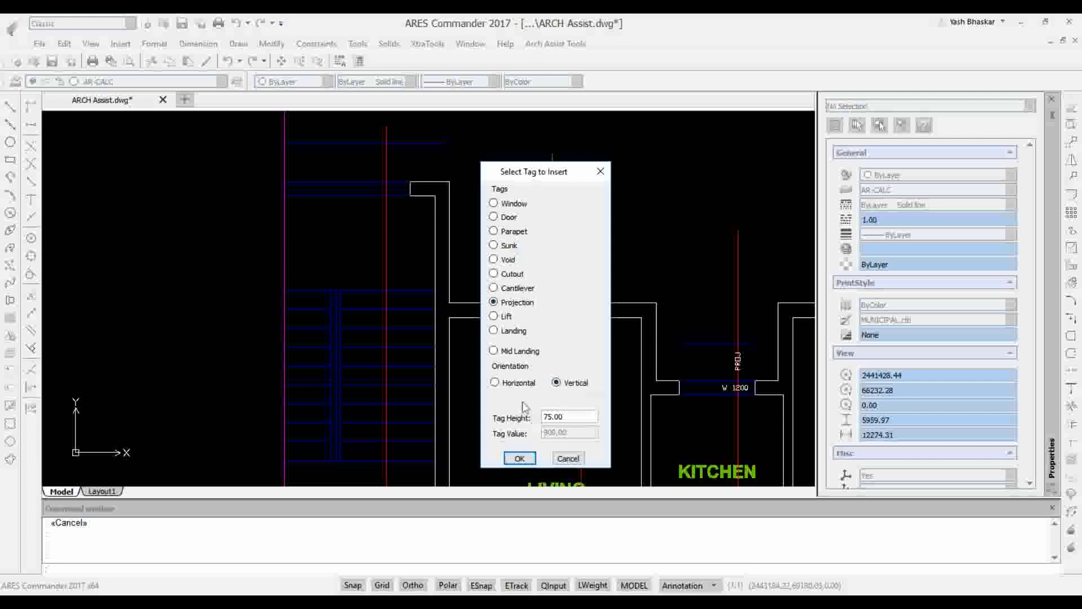
pyautogui.click(520, 459)
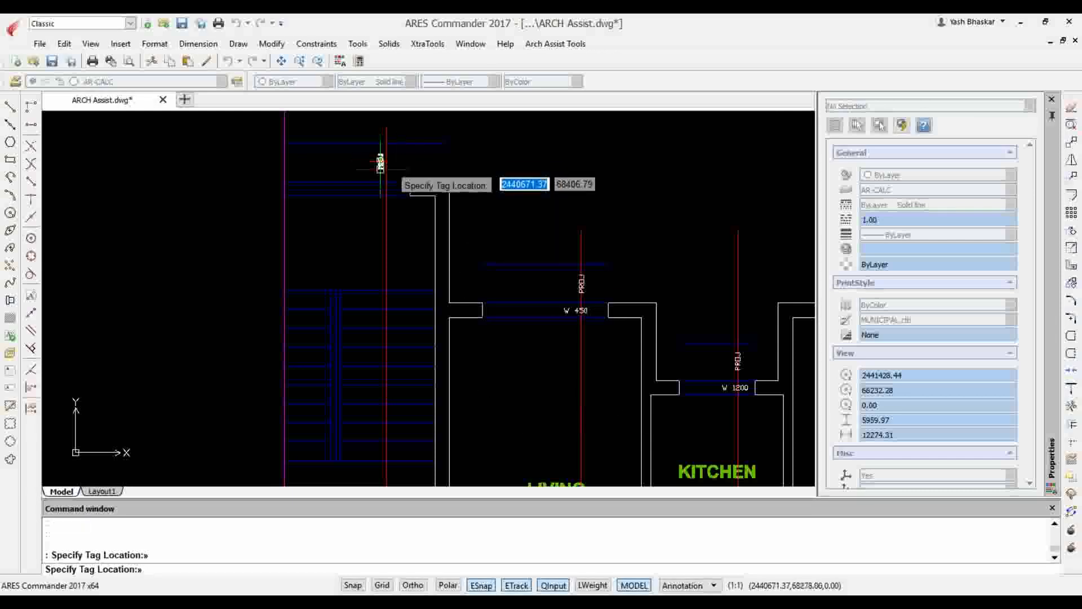
pyautogui.scroll(2, 379, 166)
# Place another vertical projection tag at the lower projection below the living room on the leftmost section line, and end tag placement
pyautogui.scroll(-5, 395, 141)
pyautogui.scroll(-2, 428, 136)
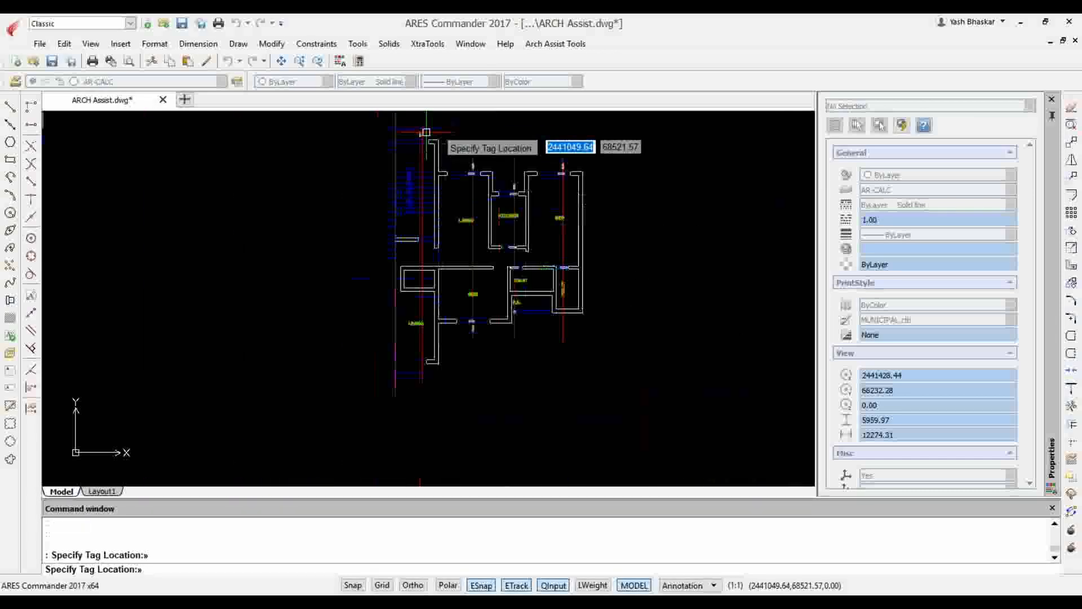
pyautogui.scroll(6, 439, 370)
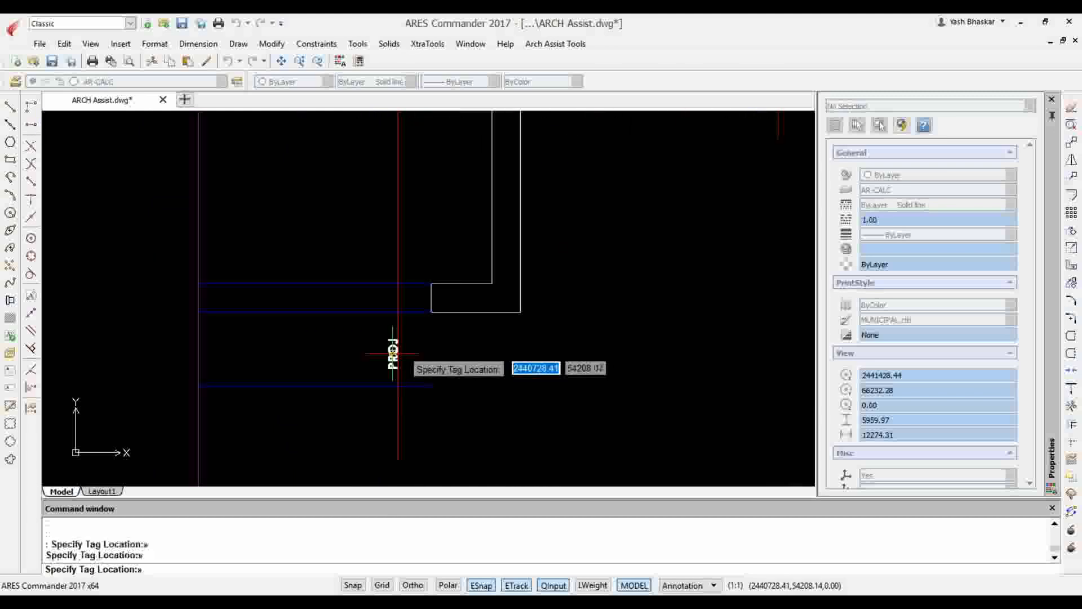
pyautogui.scroll(3, 404, 357)
pyautogui.scroll(1, 403, 356)
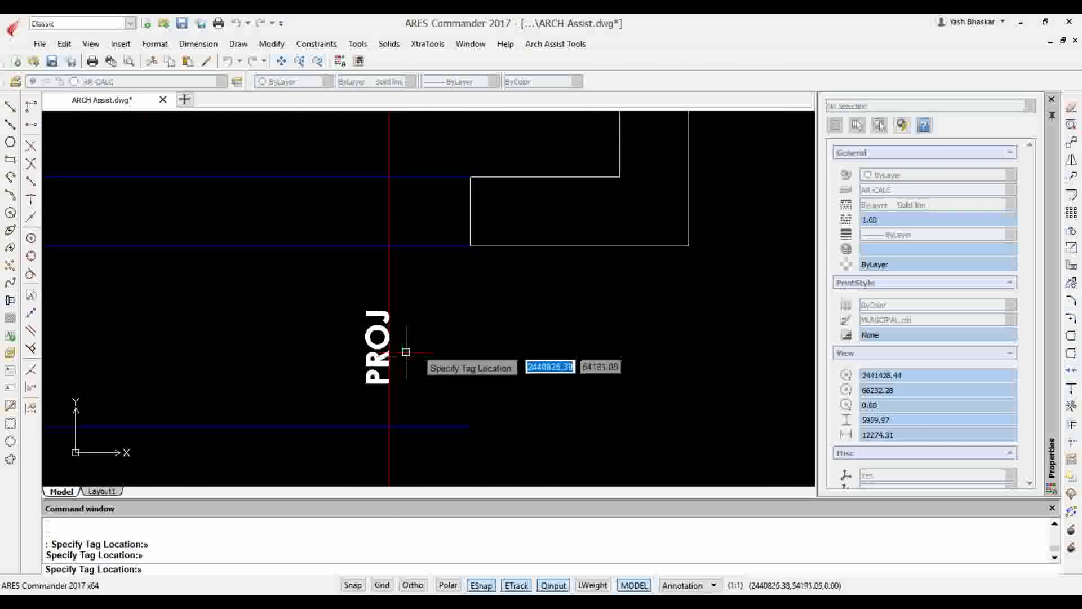
pyautogui.press('Escape')
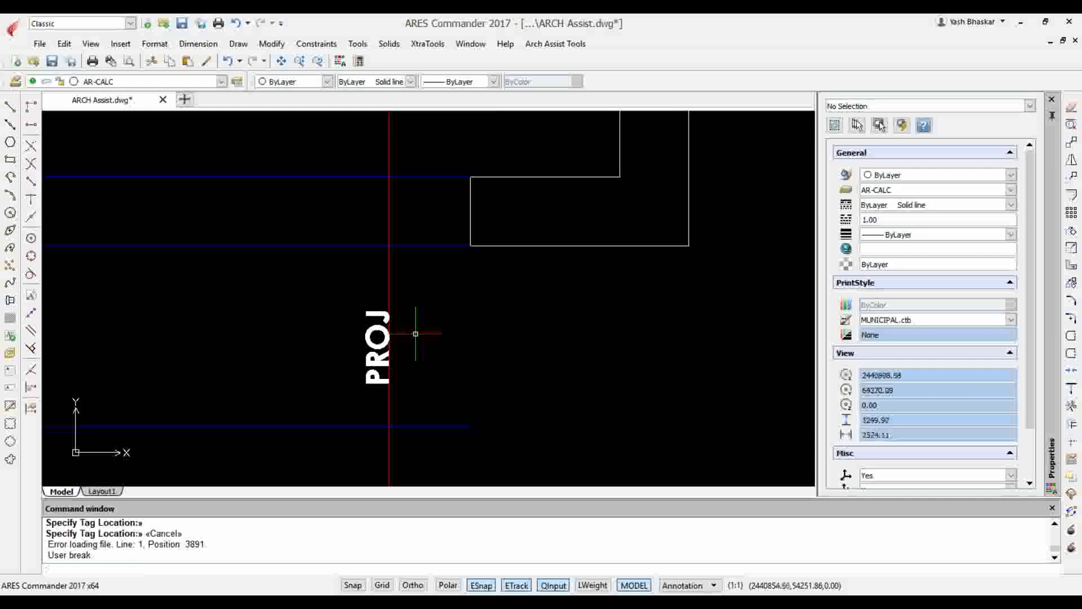
# Move the lower PROJ tag onto the leftmost section line
pyautogui.click(382, 346)
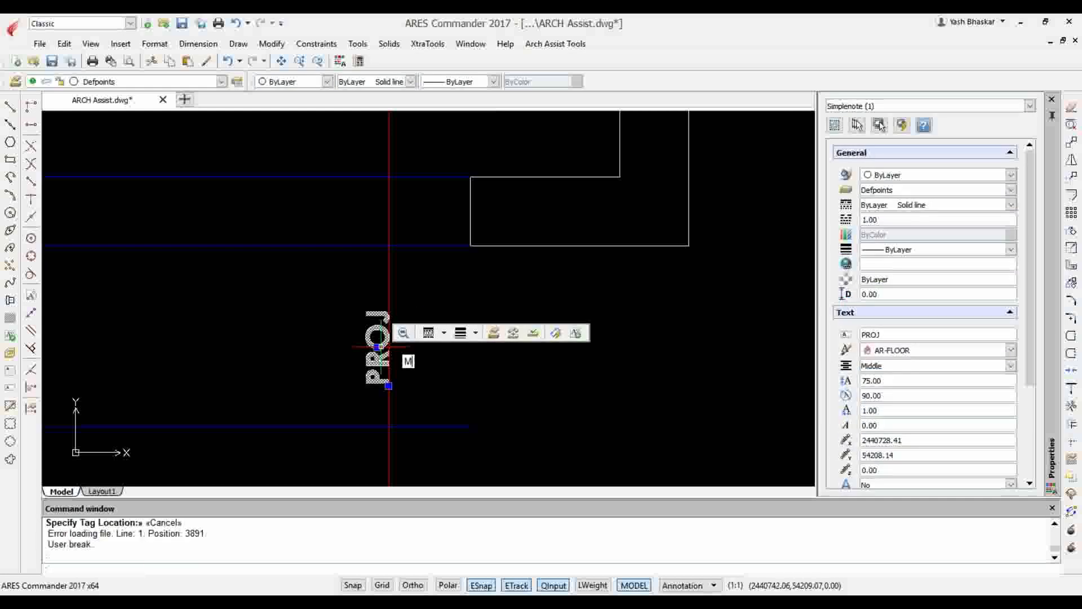
pyautogui.press('Return')
pyautogui.click(377, 347)
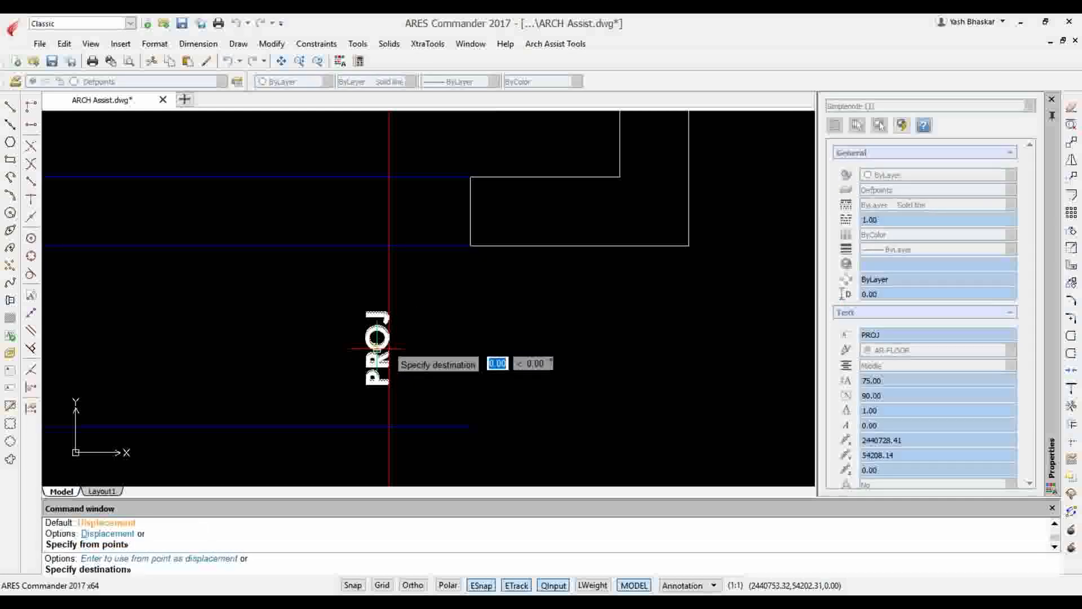
pyautogui.click(376, 347)
# Move the upper PROJ tag above the staircase so it sits on the leftmost section line
pyautogui.scroll(-4, 395, 344)
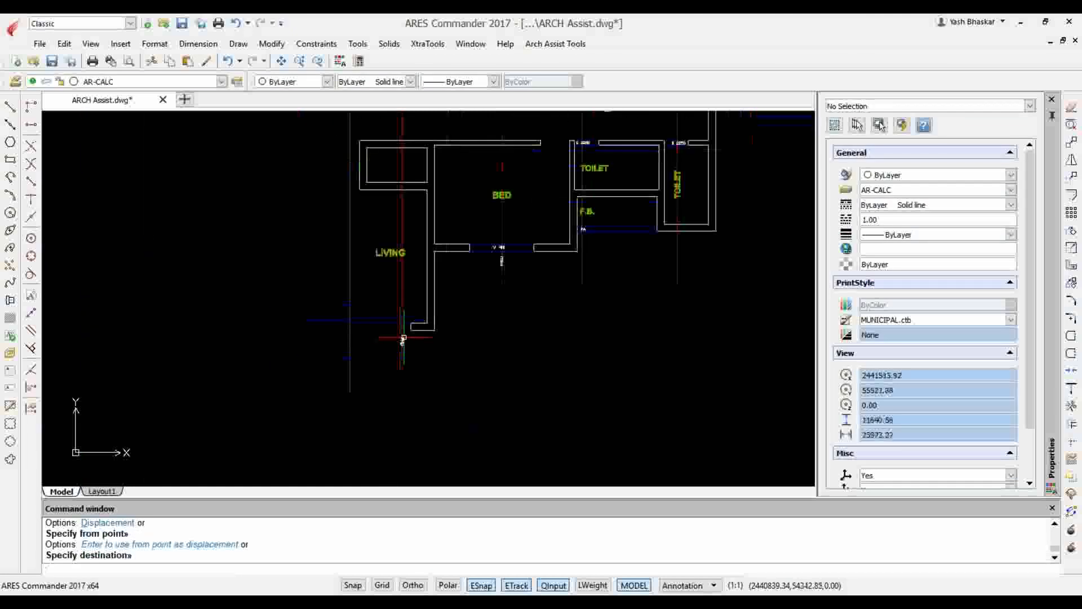
pyautogui.scroll(-3, 404, 339)
pyautogui.scroll(8, 423, 258)
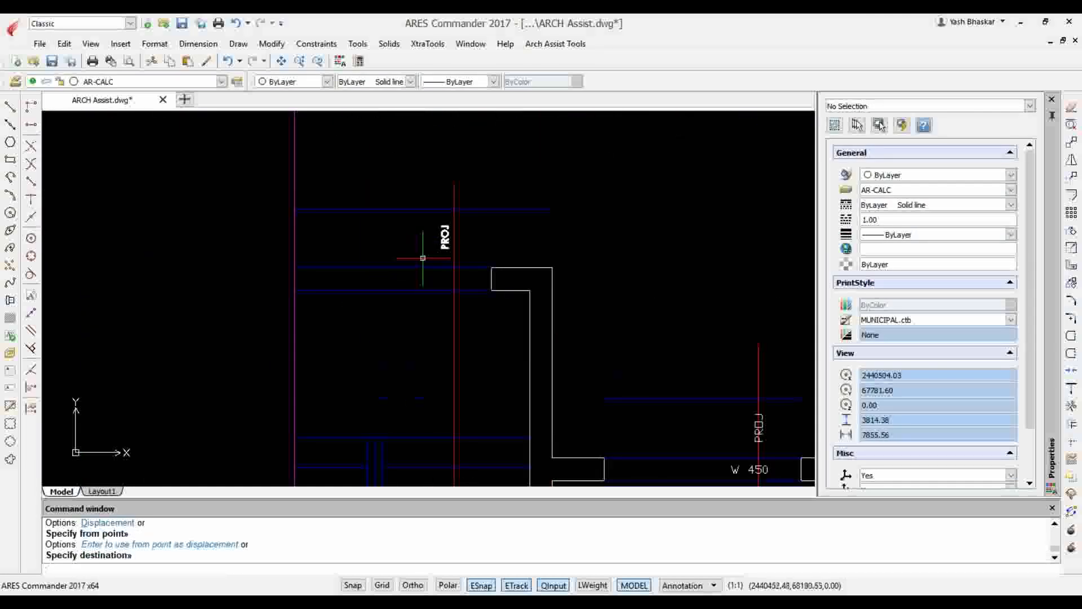
pyautogui.press('Return')
pyautogui.scroll(3, 442, 250)
pyautogui.click(448, 239)
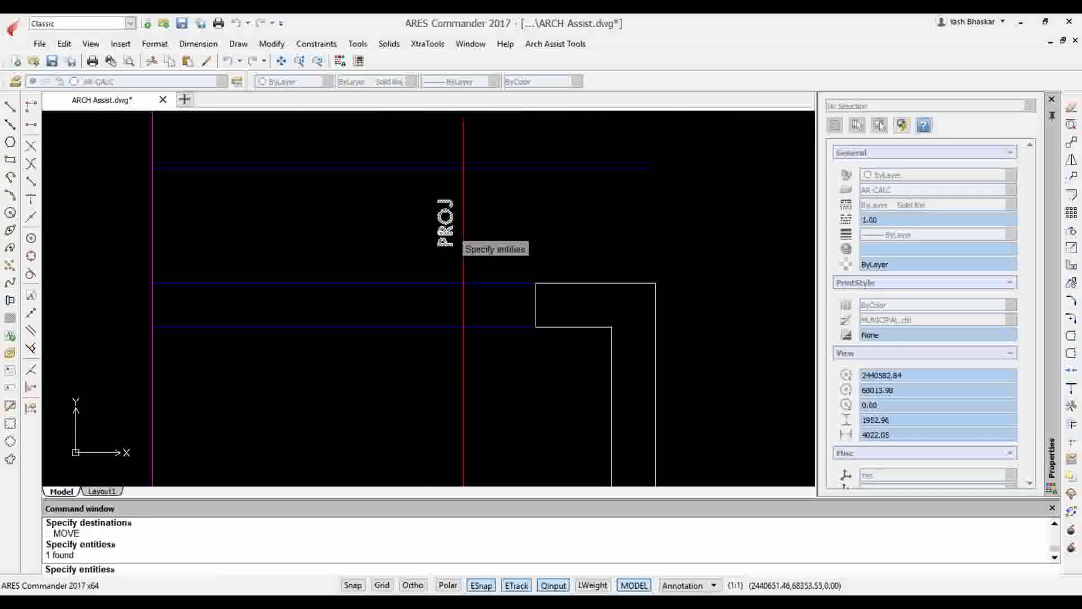
pyautogui.press('Return')
pyautogui.click(451, 228)
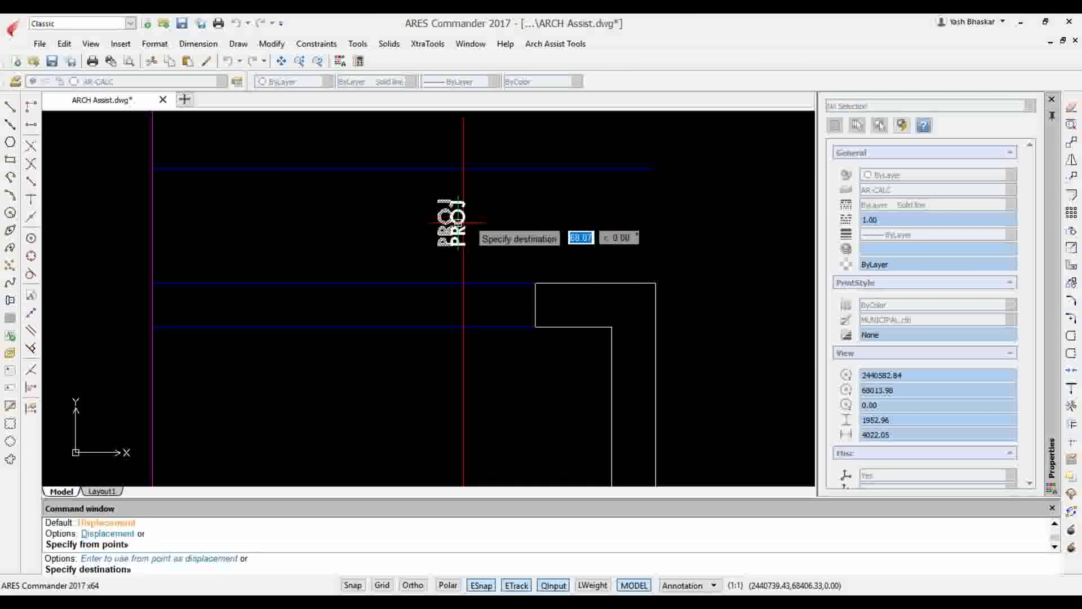
pyautogui.click(463, 223)
pyautogui.scroll(-1, 399, 237)
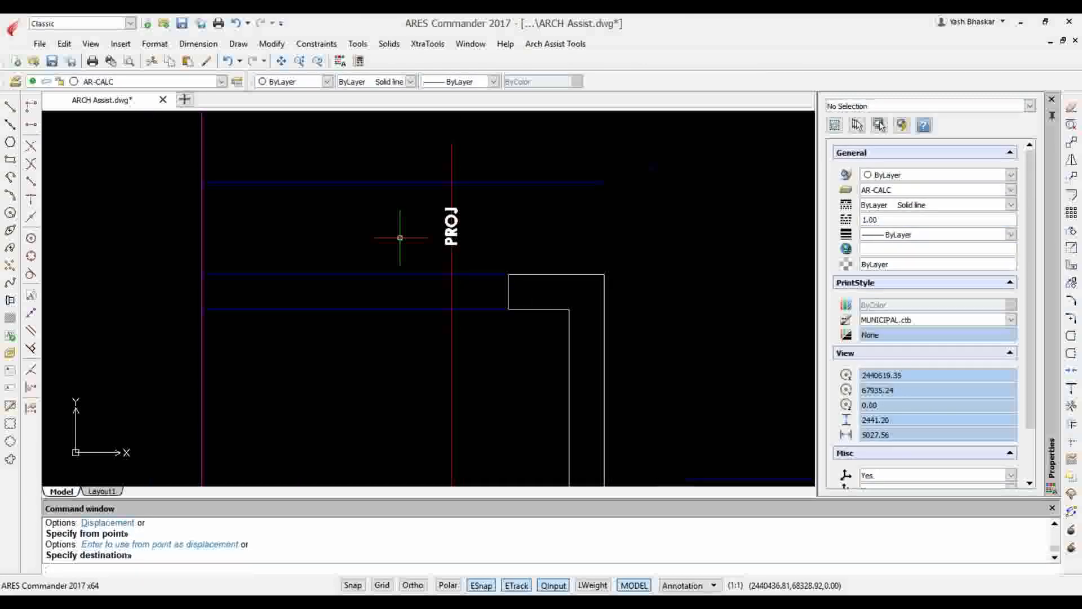
pyautogui.scroll(-7, 399, 238)
pyautogui.scroll(3, 459, 301)
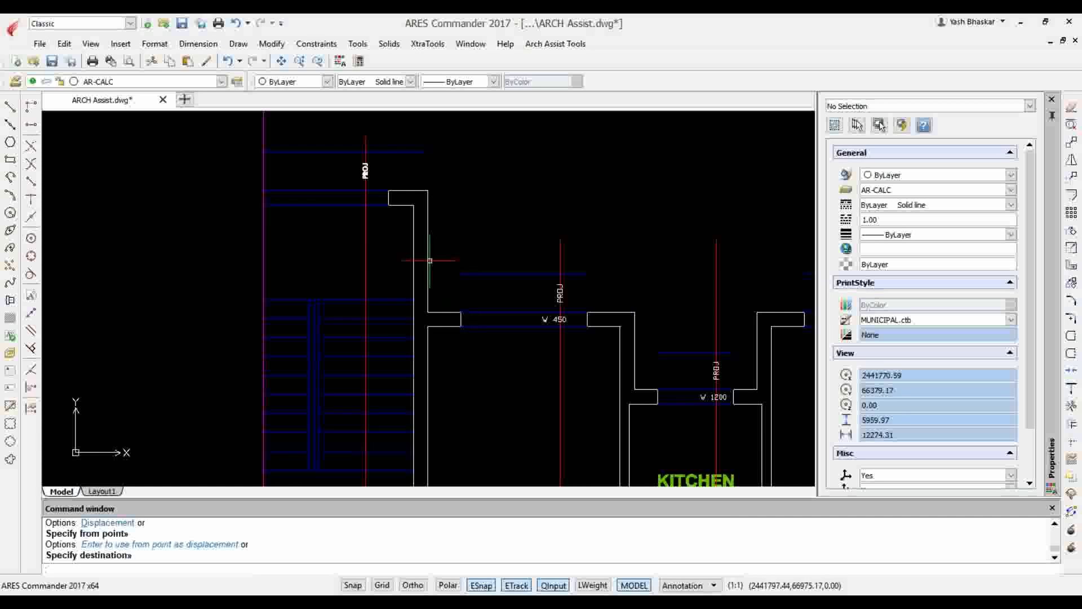
pyautogui.scroll(-4, 389, 180)
pyautogui.scroll(4, 394, 155)
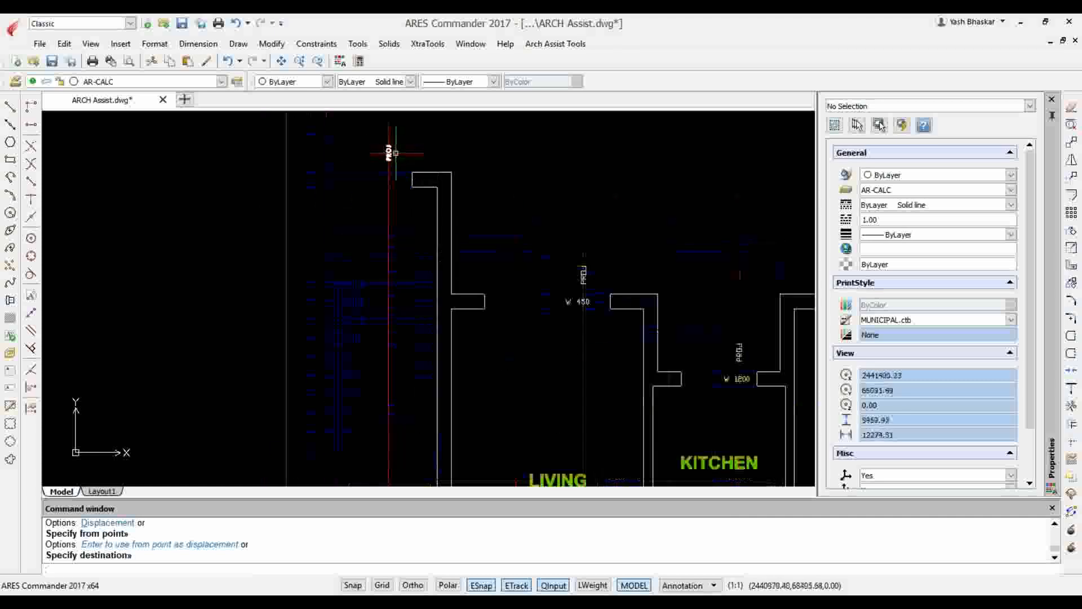
pyautogui.scroll(-3, 400, 174)
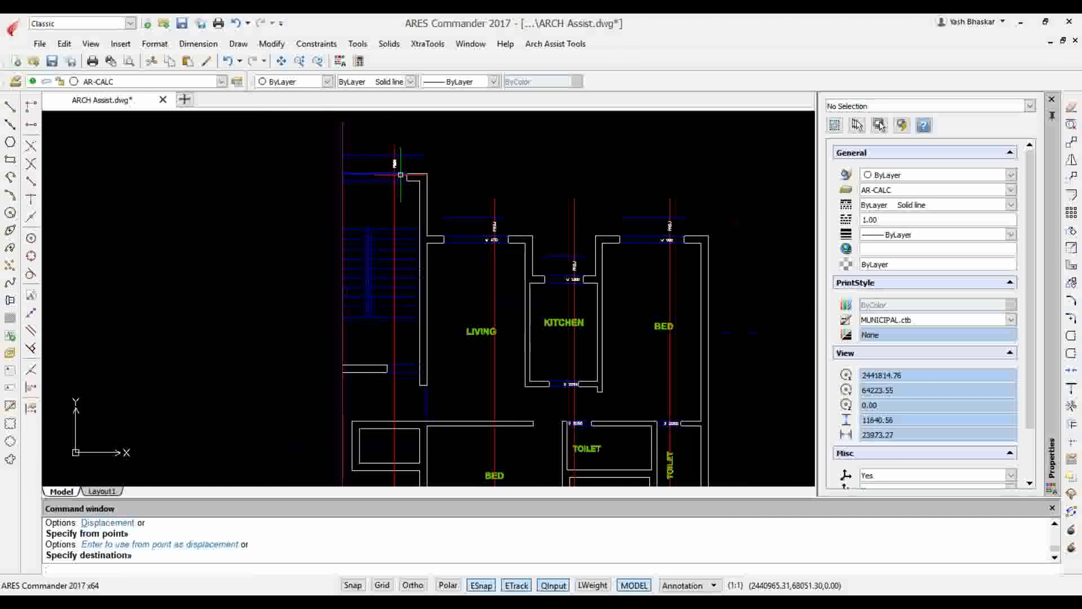
pyautogui.scroll(4, 397, 169)
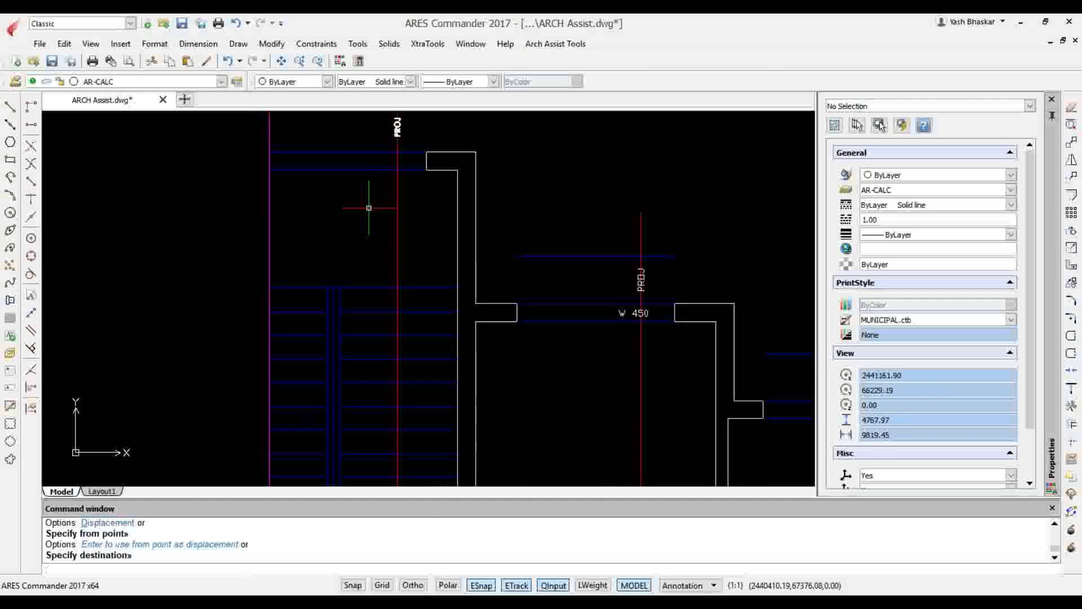
# Try placing a vertical window tag with height 75 and value 900 in the upper opening beside the leftmost section line using ITAG
pyautogui.press('Escape')
pyautogui.rightClick(368, 208)
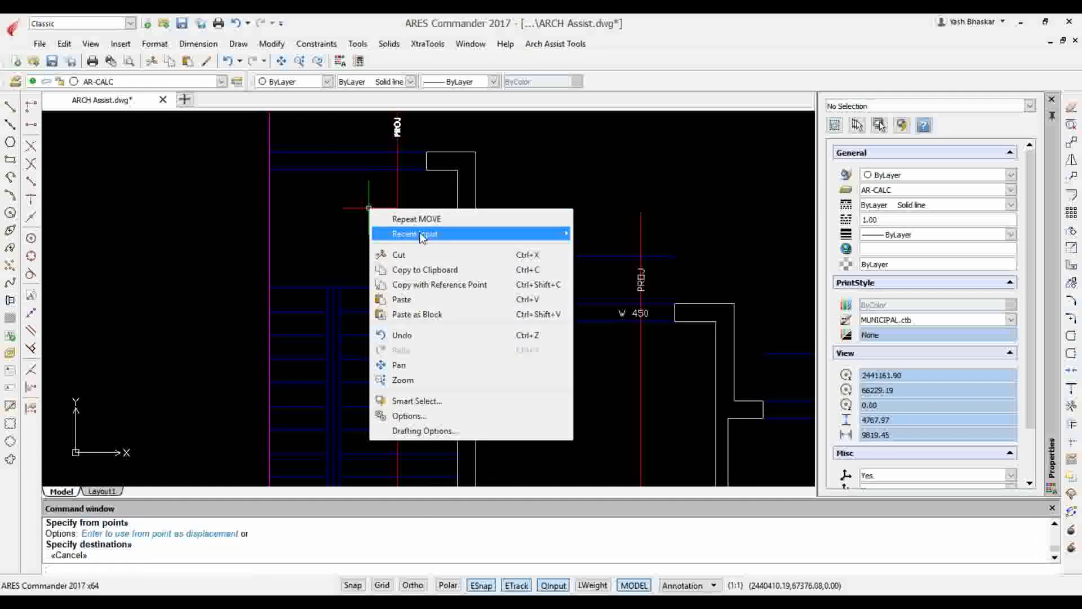
pyautogui.moveTo(422, 234)
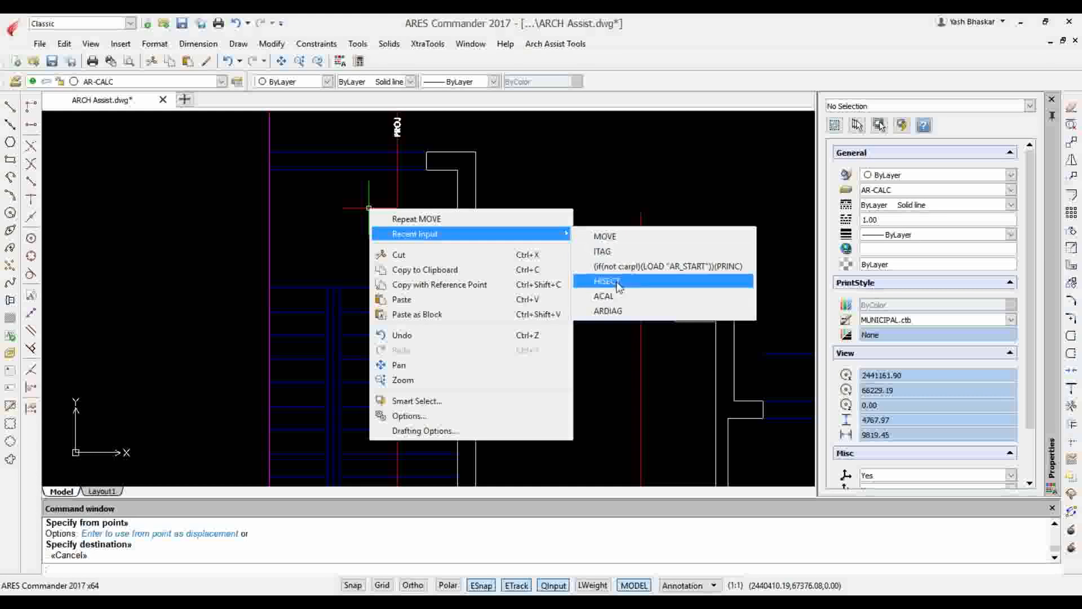
pyautogui.click(617, 253)
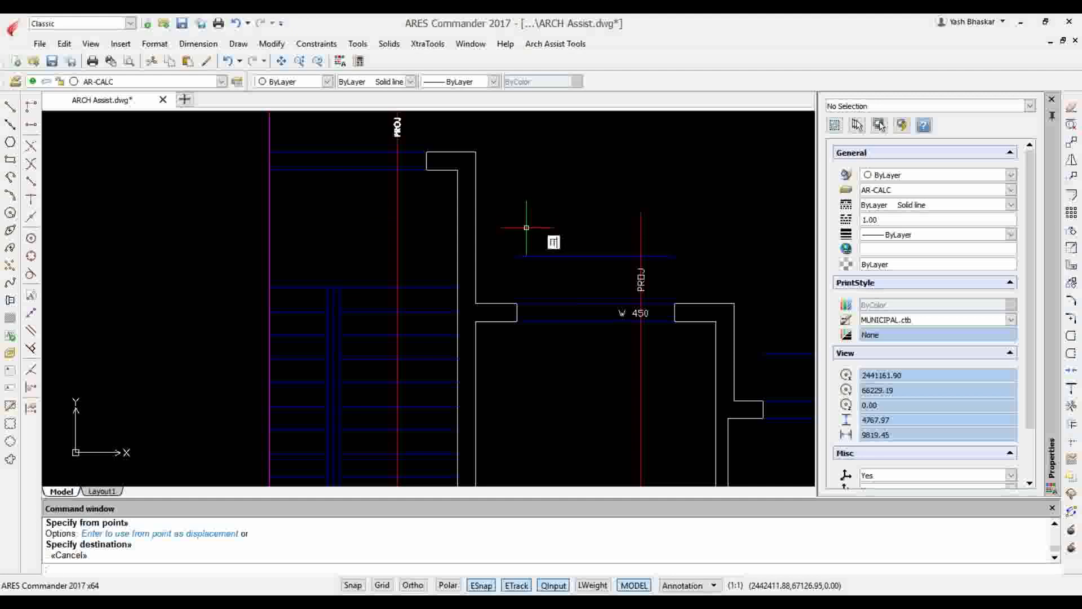
pyautogui.write('ITA')
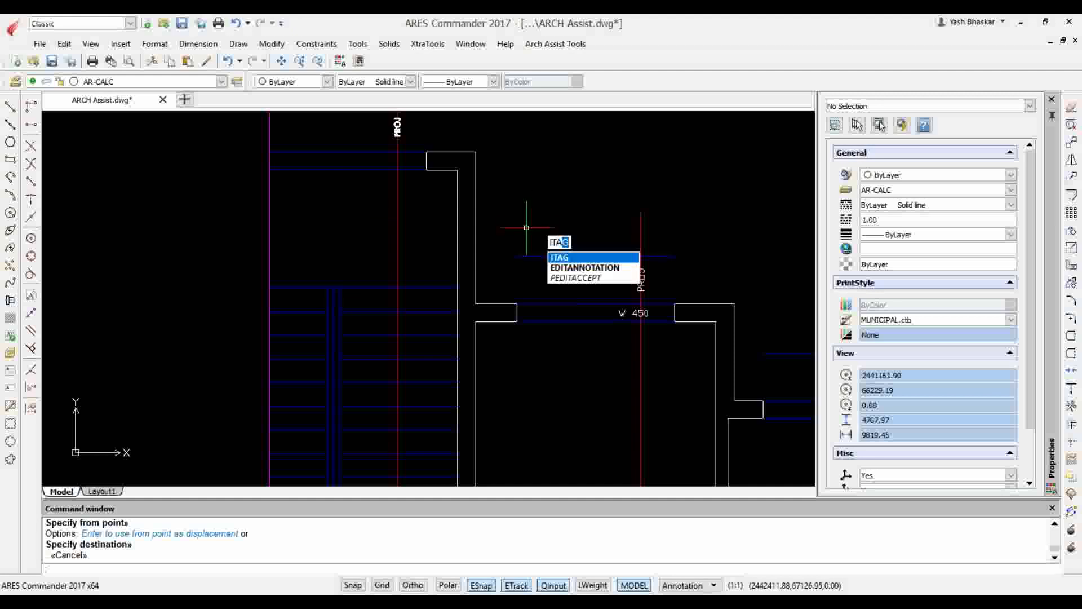
pyautogui.write('G')
pyautogui.press('Return')
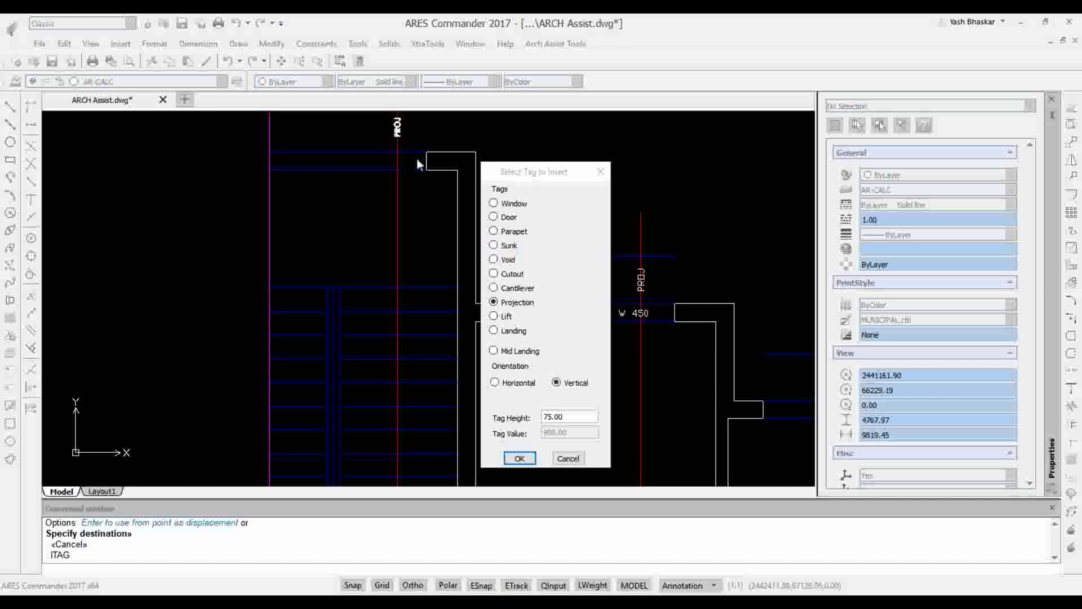
pyautogui.click(510, 205)
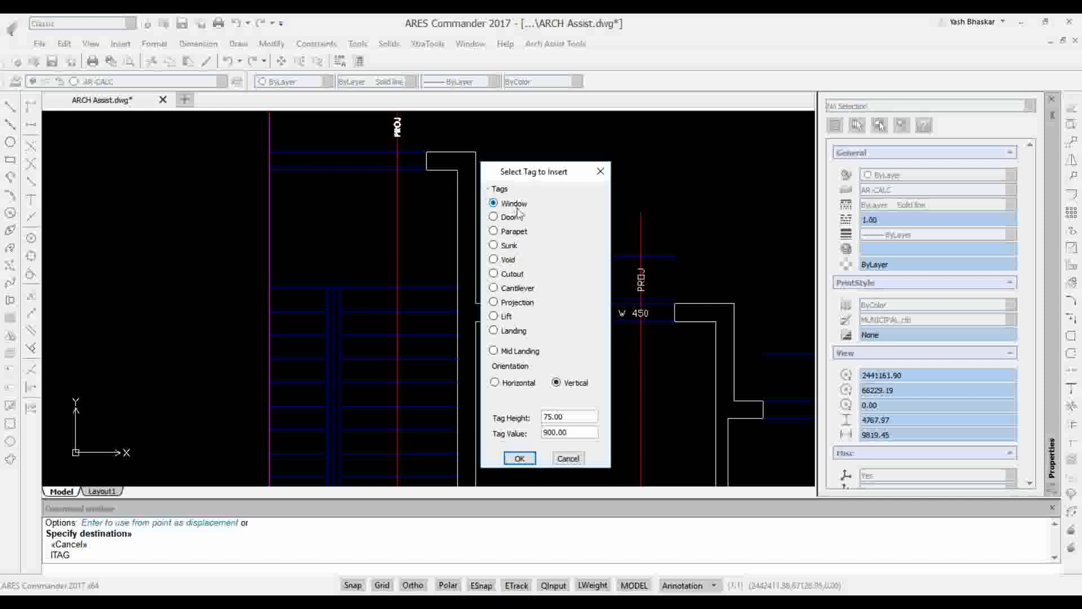
pyautogui.click(520, 458)
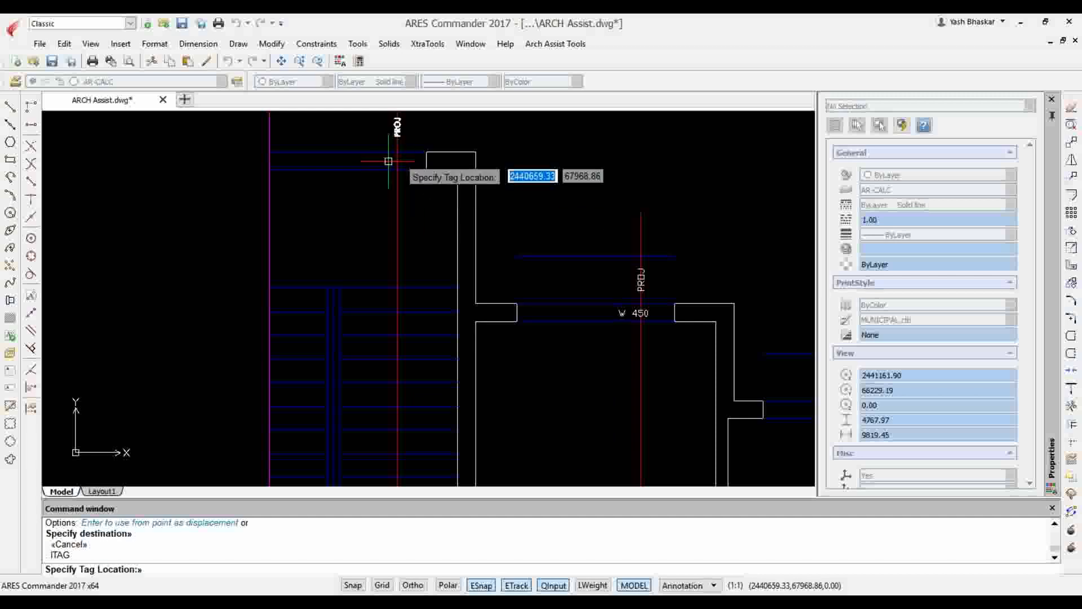
pyautogui.scroll(3, 394, 152)
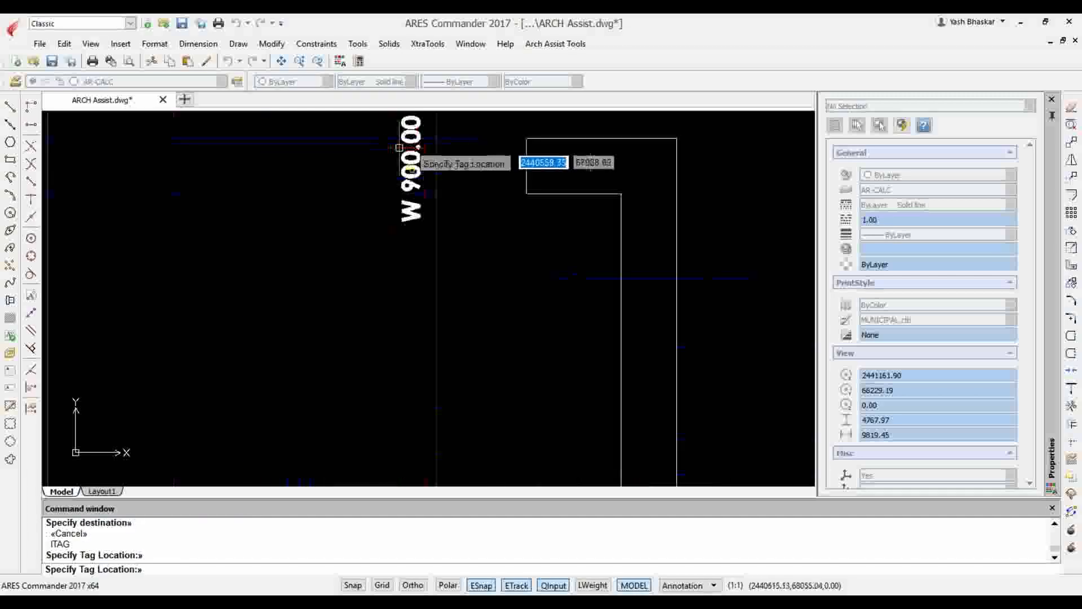
pyautogui.scroll(2, 399, 148)
pyautogui.press('Escape')
# Replace the vertical window tag in the upper opening with a horizontal one on the section line, height 75 and value 900
pyautogui.click(408, 169)
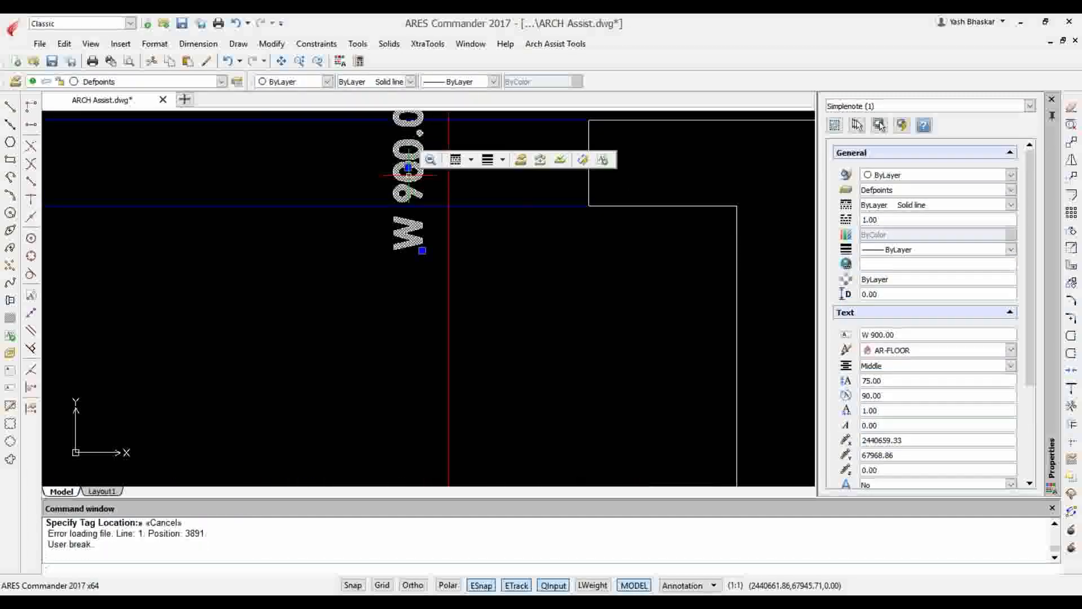
pyautogui.press('Delete')
pyautogui.rightClick(502, 188)
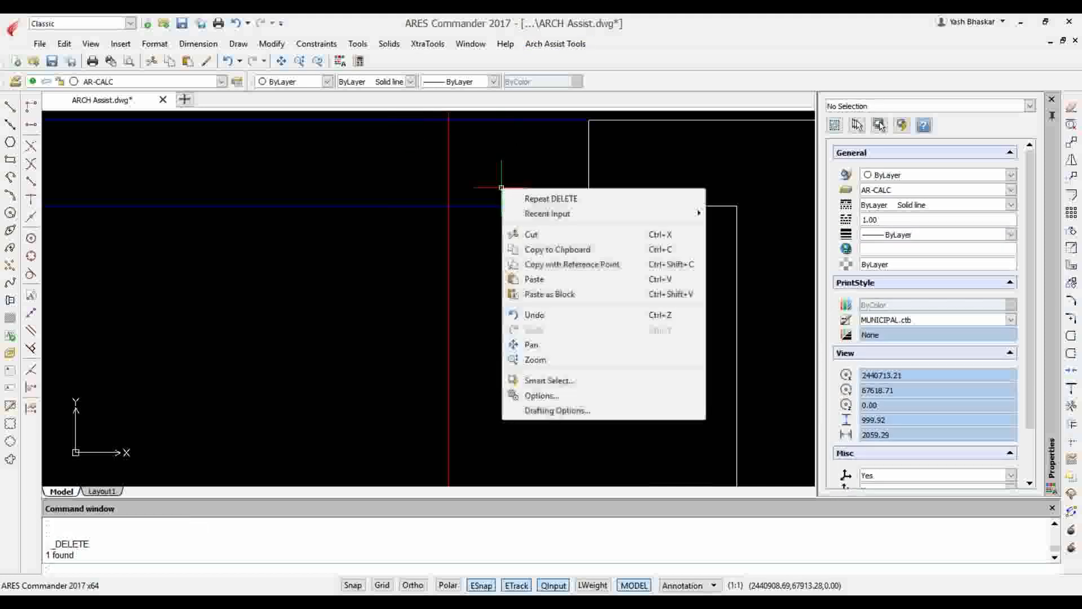
pyautogui.moveTo(676, 213)
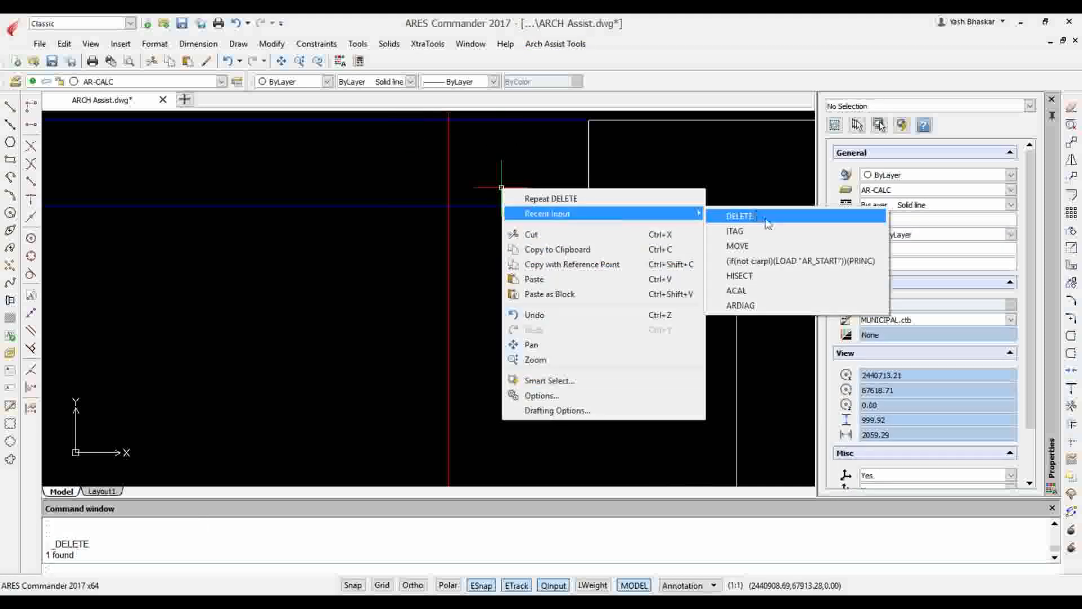
pyautogui.click(762, 231)
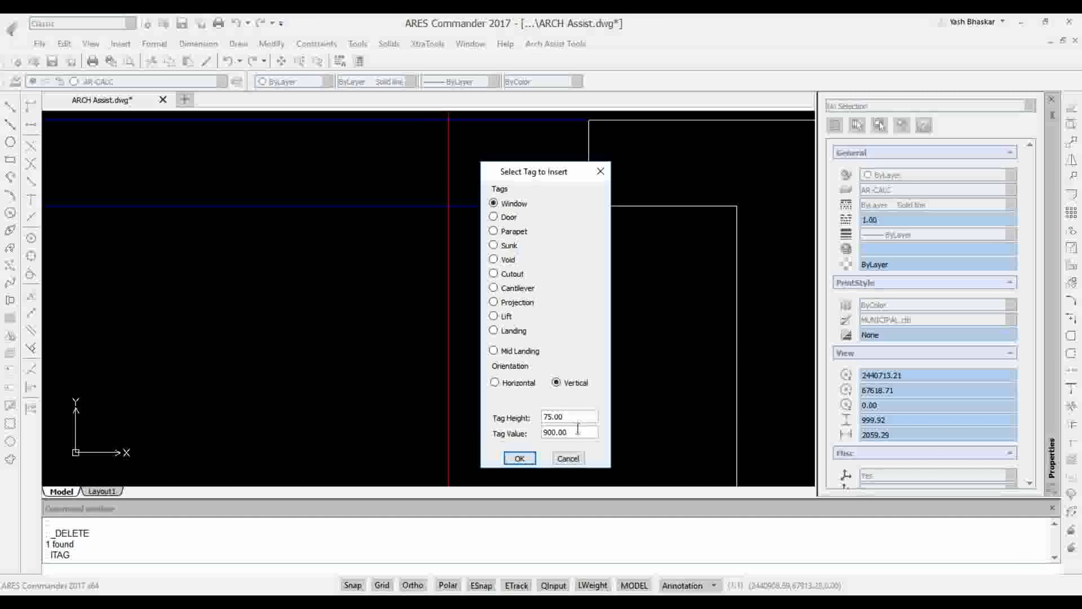
pyautogui.click(519, 459)
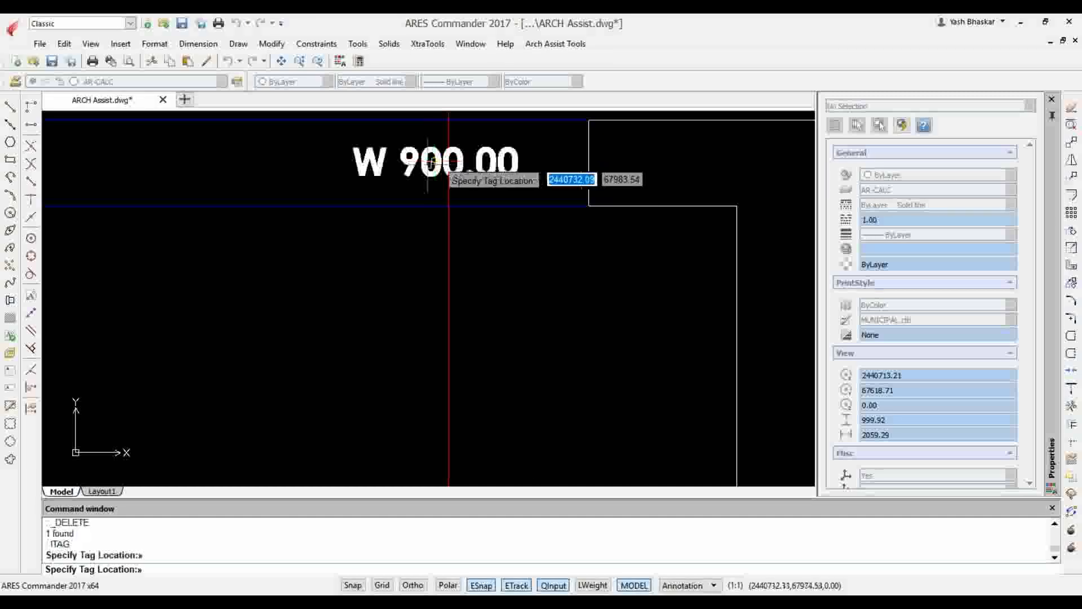
# Place a second horizontal W 900.00 tag on the leftmost section line, in the opening below the staircase
pyautogui.scroll(-8, 428, 162)
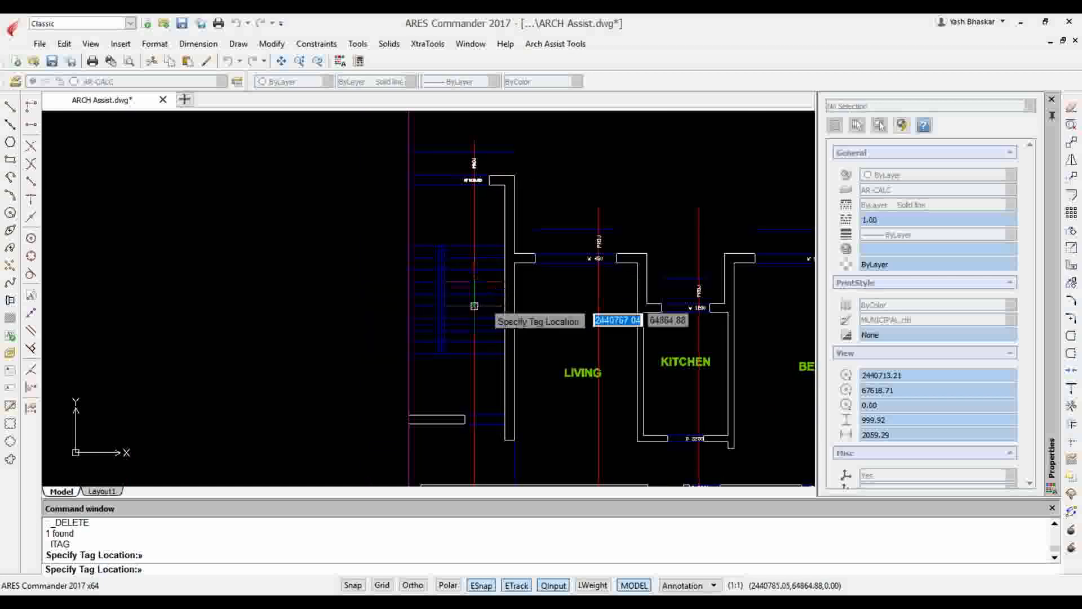
pyautogui.scroll(8, 474, 305)
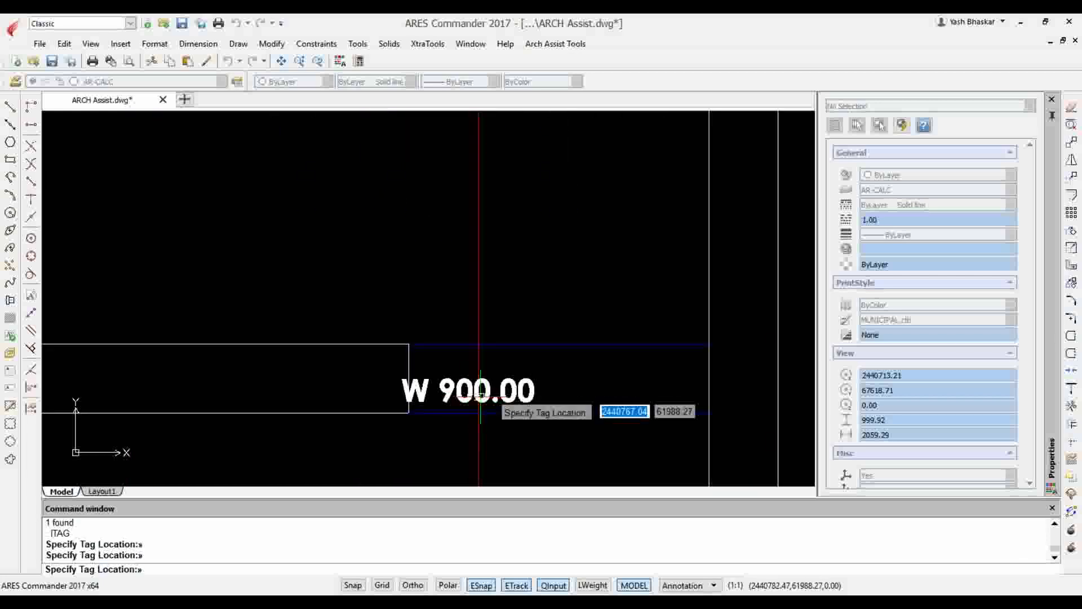
pyautogui.scroll(-8, 480, 394)
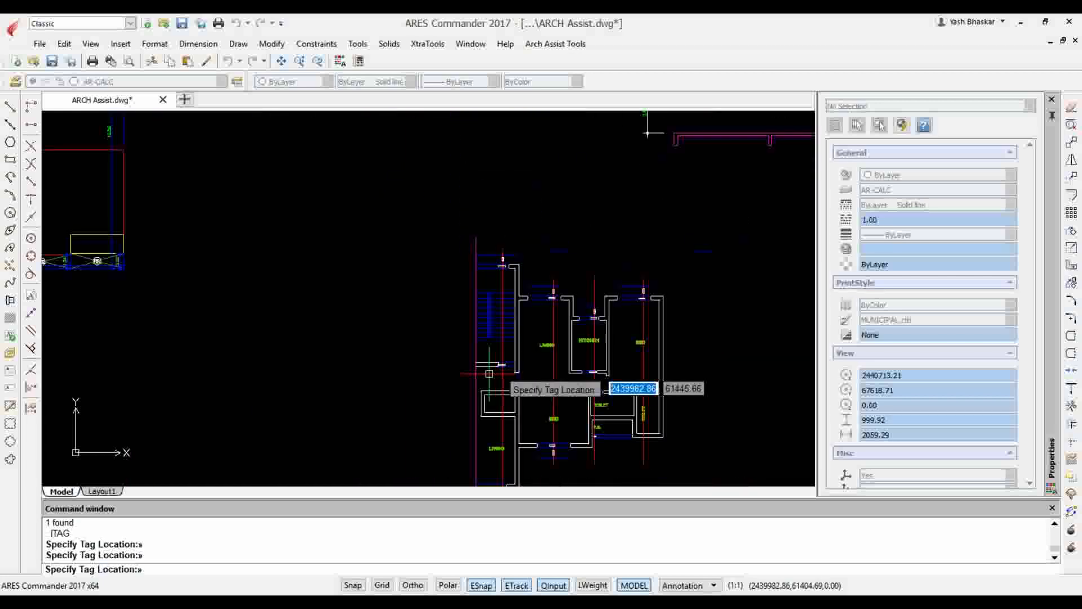
# Place a third horizontal W 900.00 tag on the leftmost section line, in the lowest opening of the plan, and finish tagging windows
pyautogui.scroll(-2, 489, 374)
pyautogui.scroll(8, 505, 386)
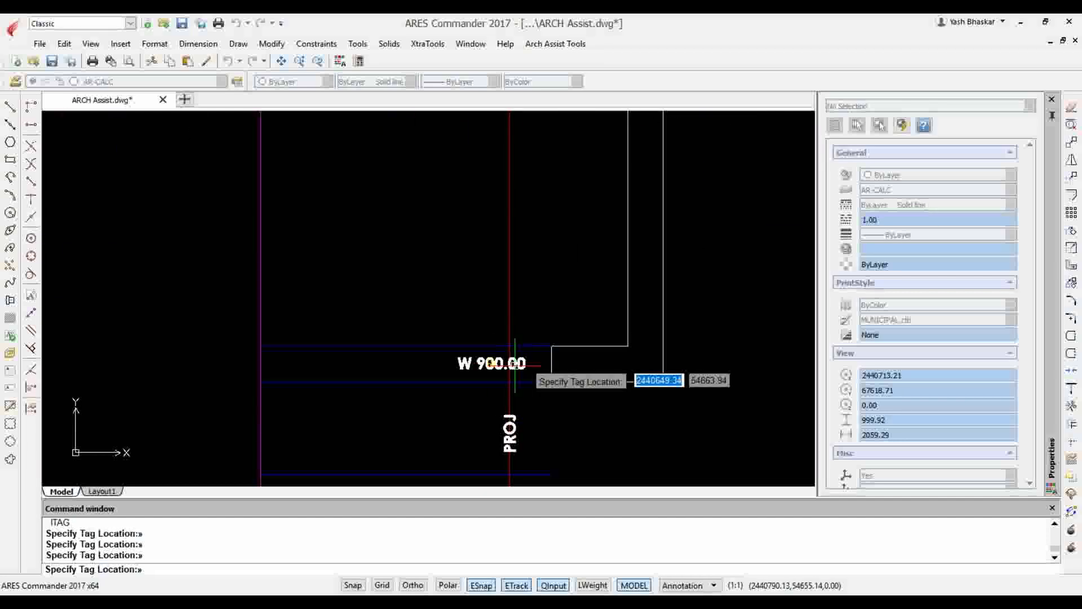
pyautogui.scroll(1, 514, 365)
pyautogui.press('Escape')
pyautogui.scroll(-6, 510, 360)
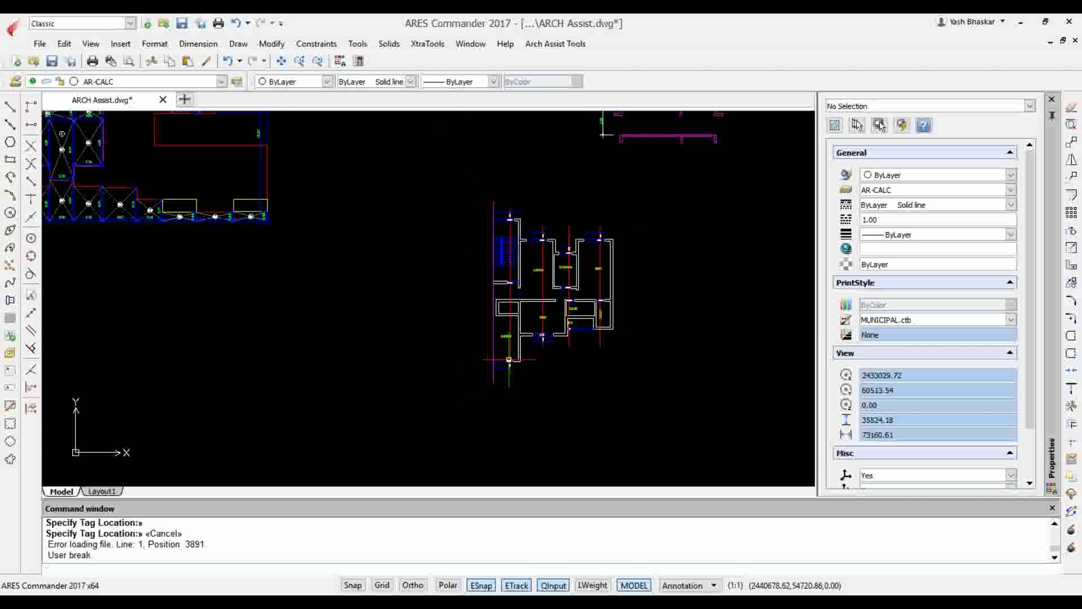
# Insert a horizontal landing tag with height 75 and value 0 on the leftmost section line, between the staircase and the upper window opening
pyautogui.scroll(7, 509, 359)
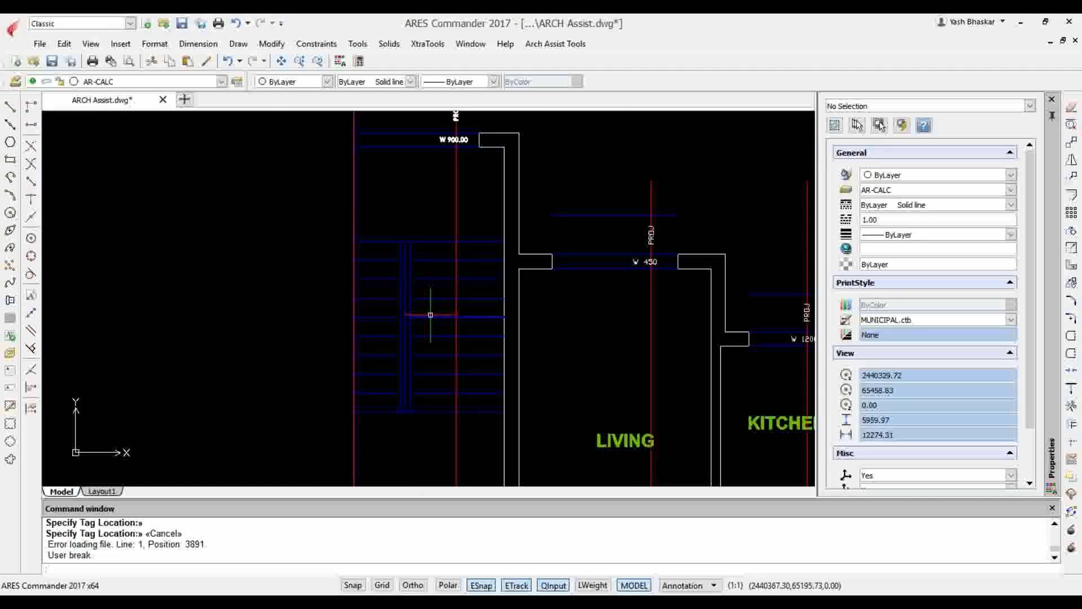
pyautogui.scroll(-6, 411, 237)
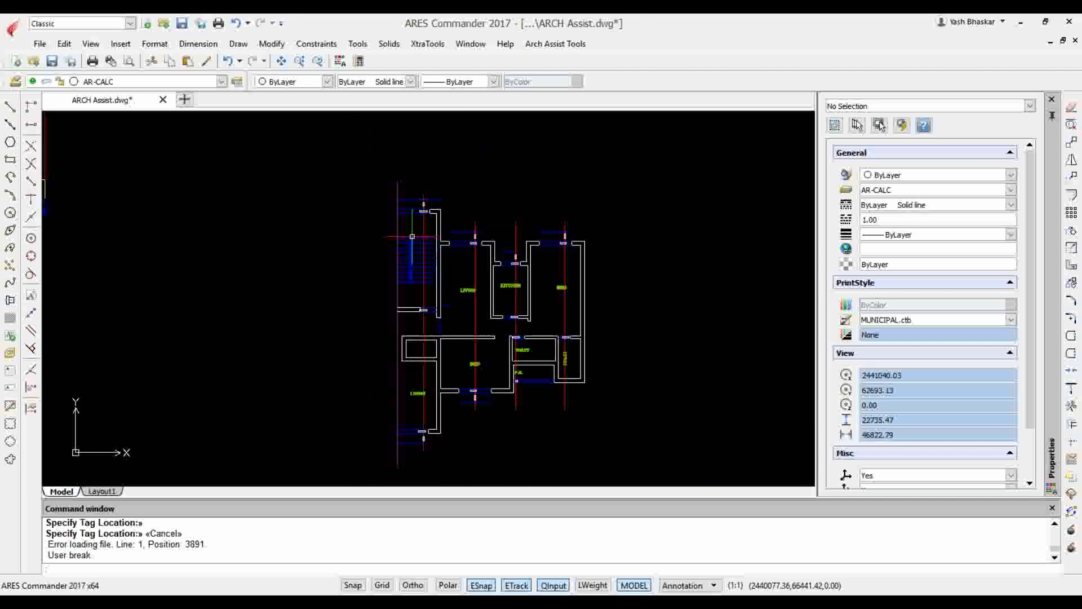
pyautogui.scroll(6, 421, 264)
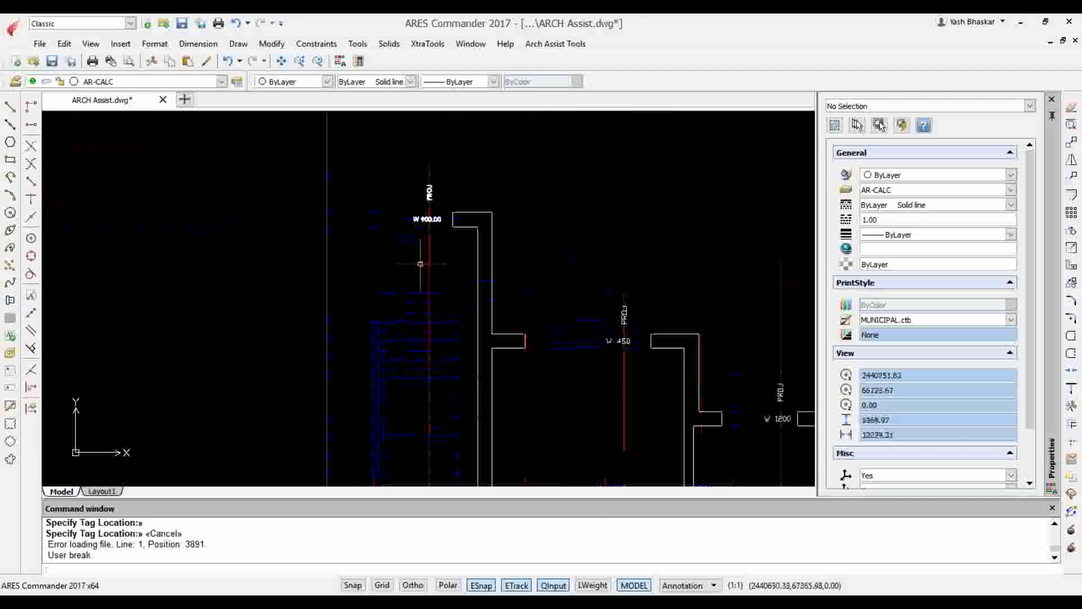
pyautogui.rightClick(375, 272)
pyautogui.click(427, 284)
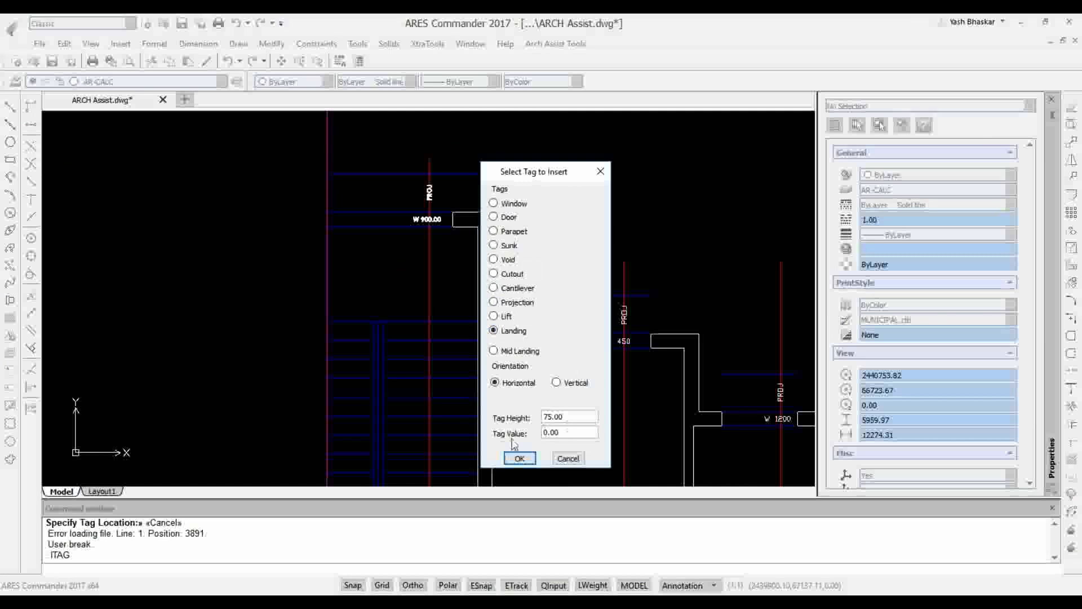
pyautogui.click(527, 461)
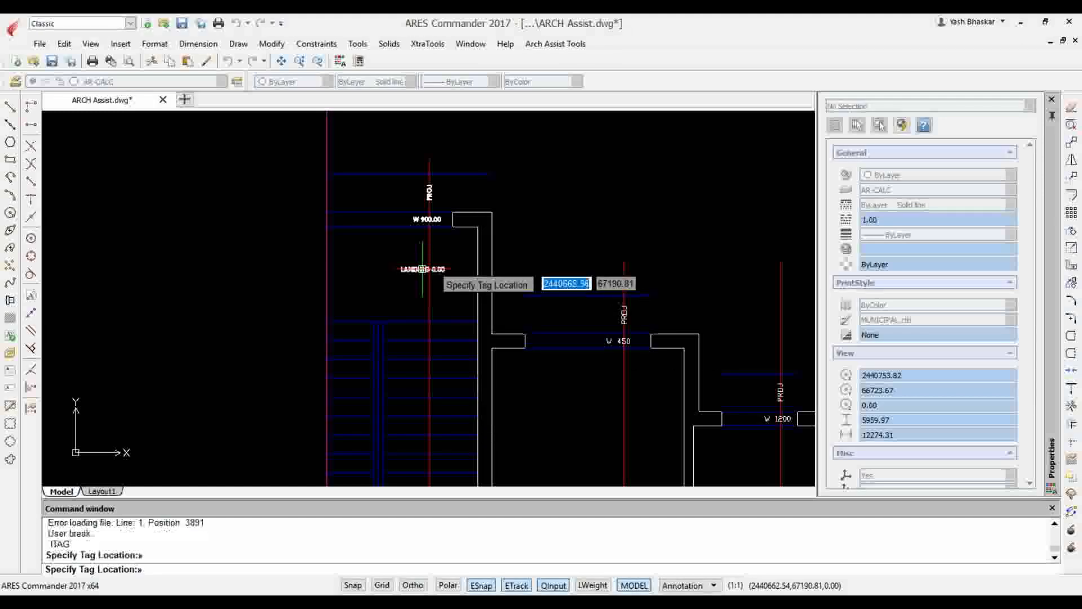
pyautogui.scroll(3, 416, 297)
pyautogui.scroll(1, 415, 298)
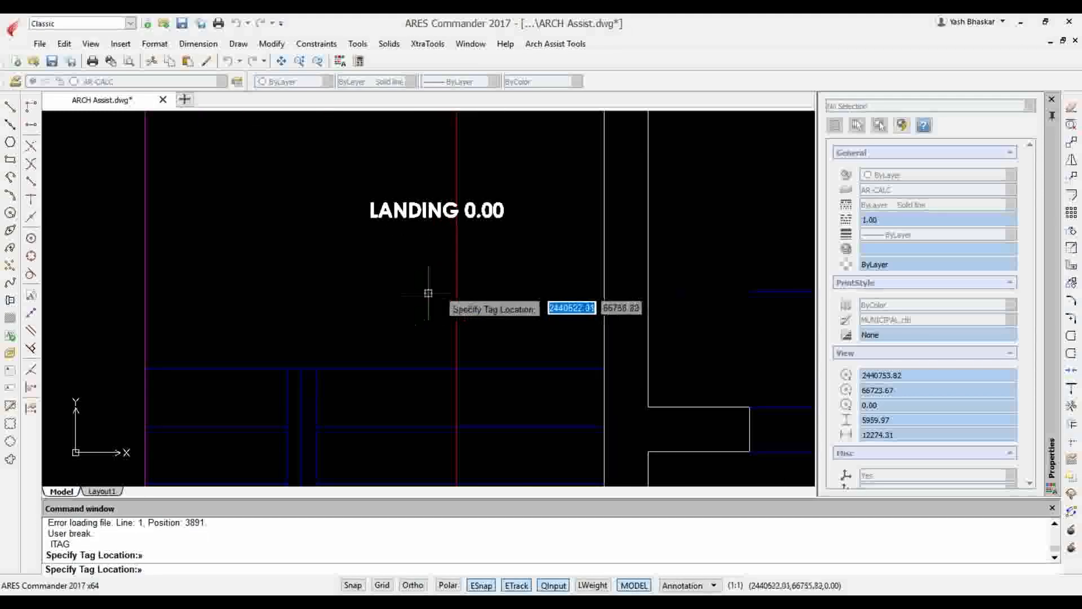
pyautogui.scroll(-5, 427, 294)
pyautogui.scroll(4, 442, 387)
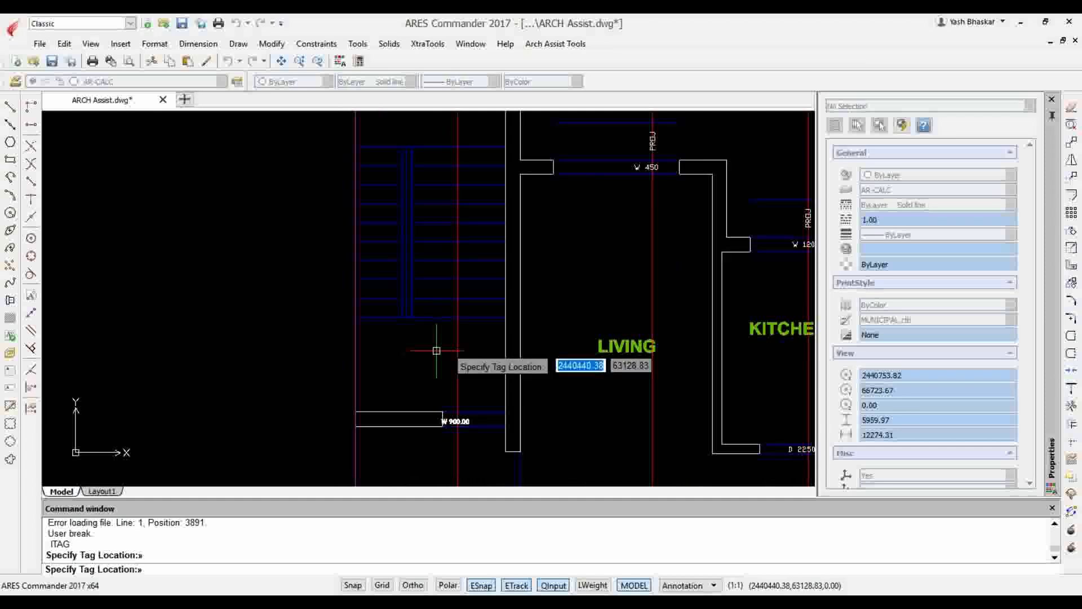
pyautogui.click(438, 351)
# Insert a horizontal landing tag with height 75 and value 1500 on the leftmost section line, just below the staircase
pyautogui.rightClick(435, 354)
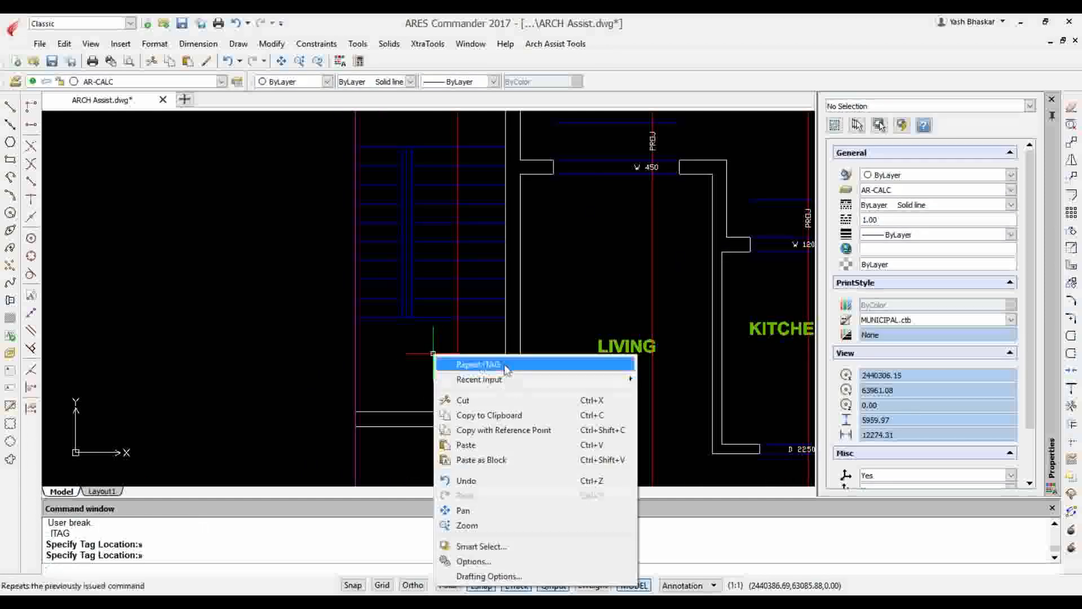
pyautogui.click(468, 365)
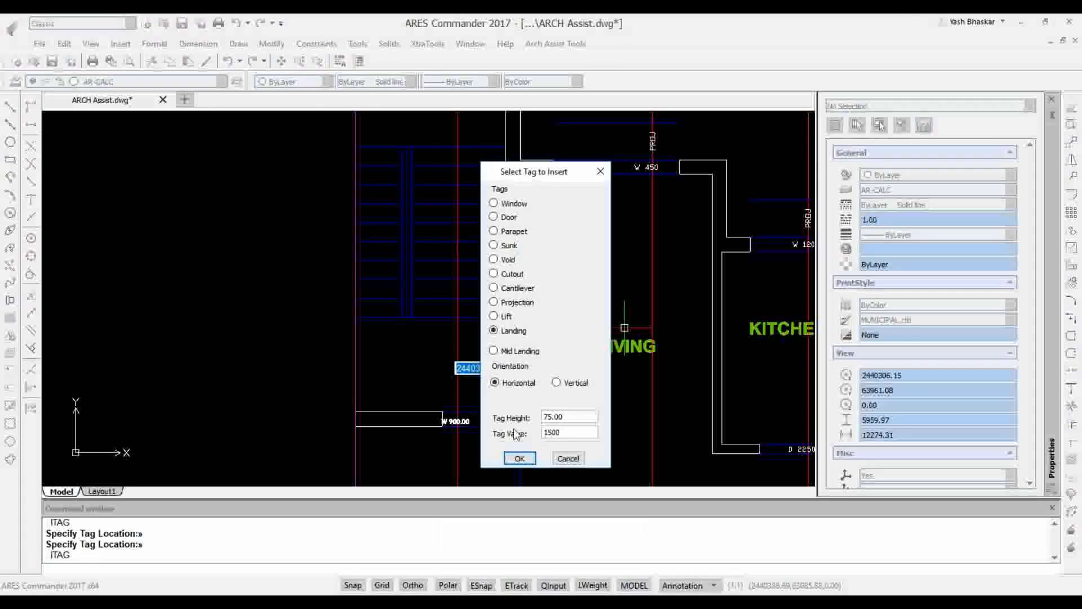
pyautogui.click(527, 459)
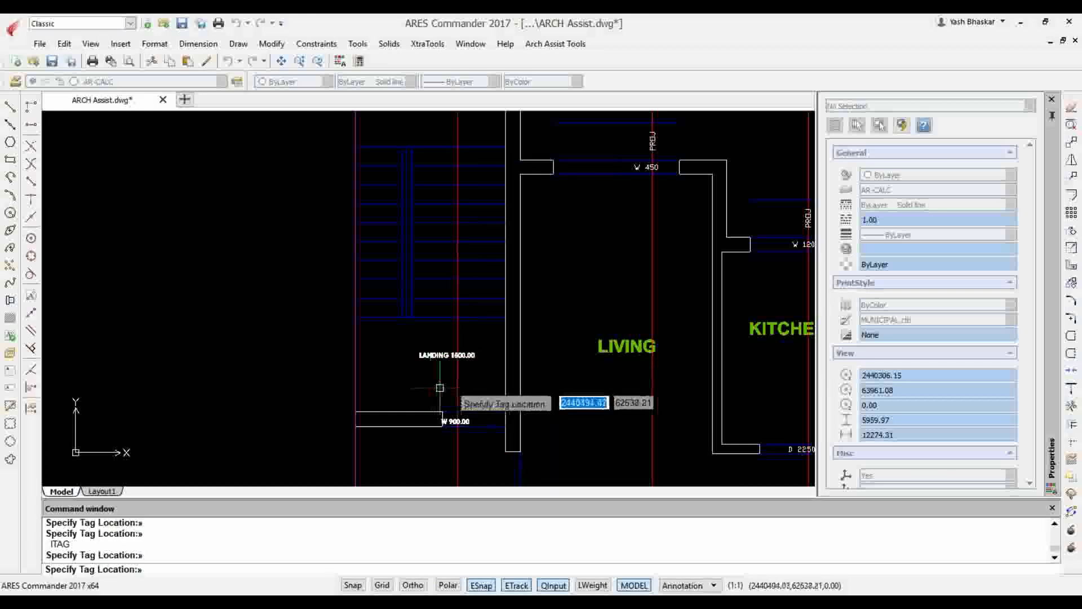
pyautogui.scroll(1, 441, 394)
pyautogui.scroll(-2, 444, 387)
pyautogui.scroll(-1, 444, 387)
pyautogui.scroll(1, 443, 380)
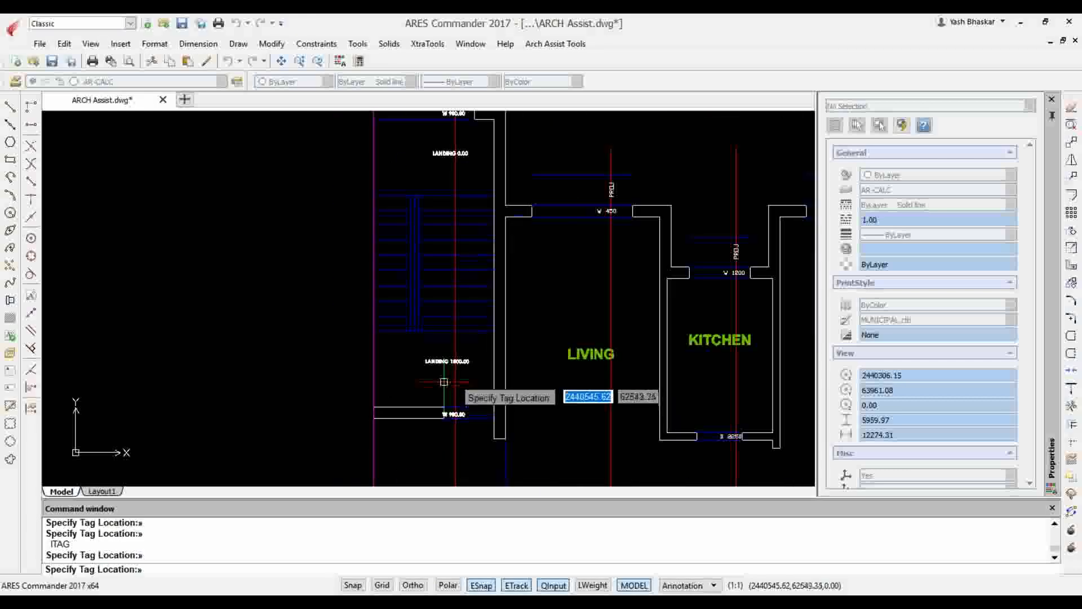
pyautogui.scroll(-1, 487, 312)
pyautogui.scroll(-1, 485, 310)
pyautogui.scroll(2, 433, 409)
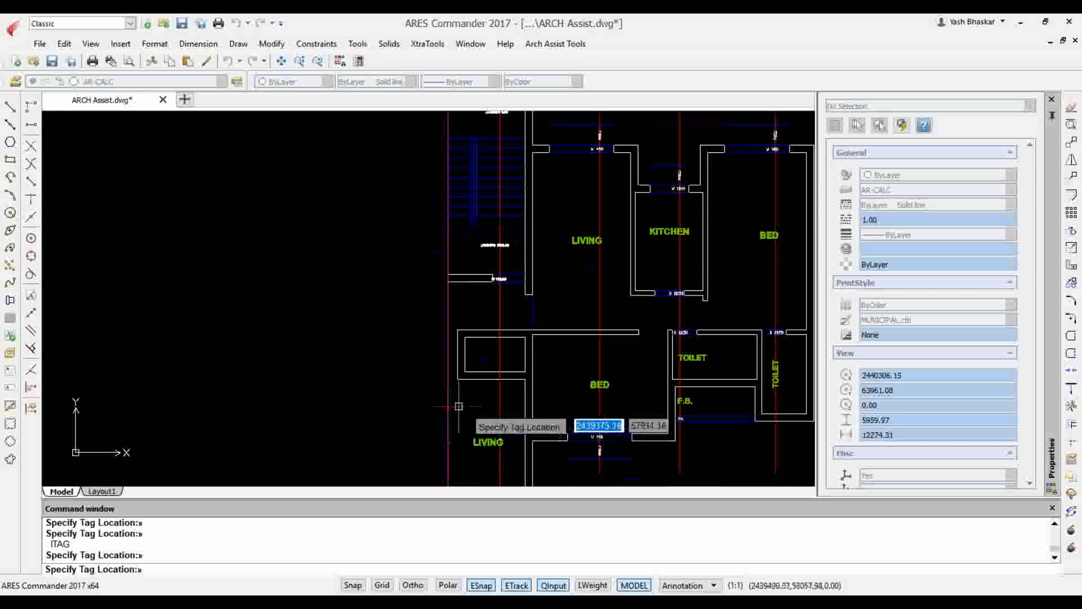
pyautogui.press('Escape')
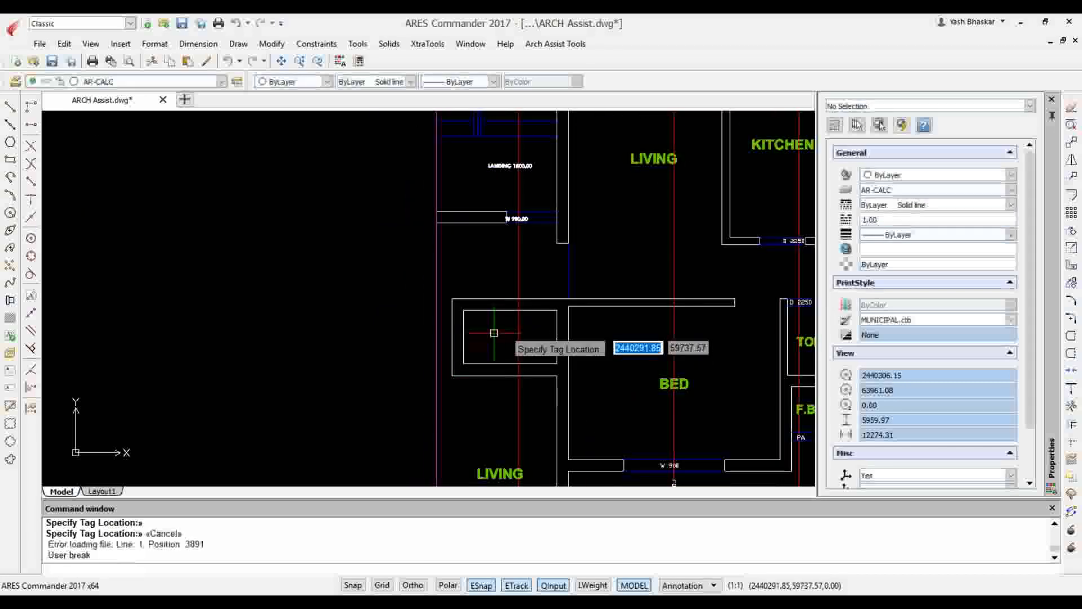
# Insert a horizontal void tag with height 75 inside the small rectangular shaft below the staircase
pyautogui.rightClick(494, 333)
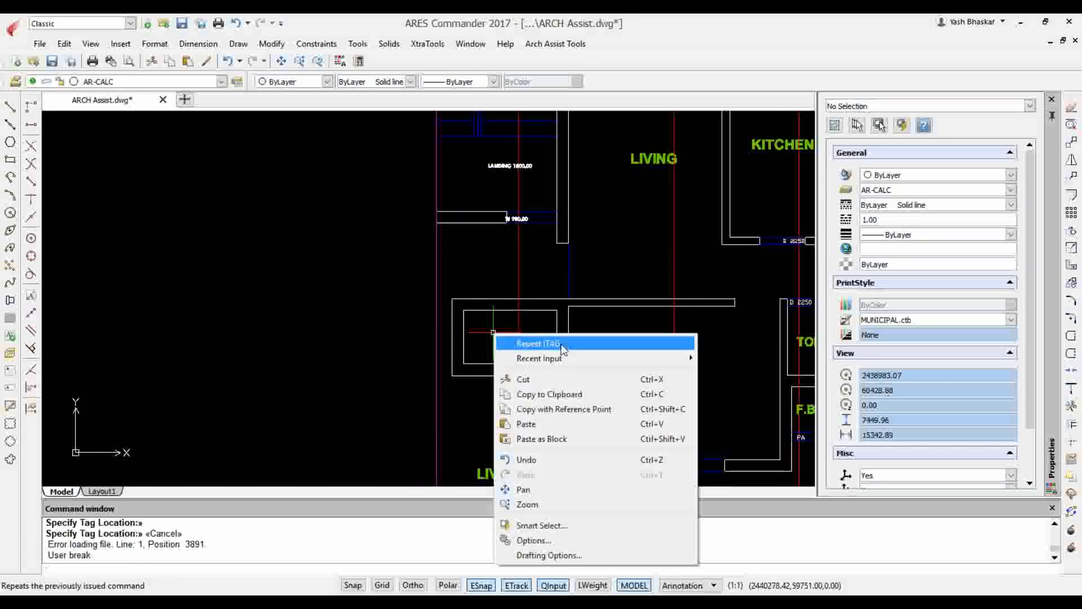
pyautogui.click(562, 345)
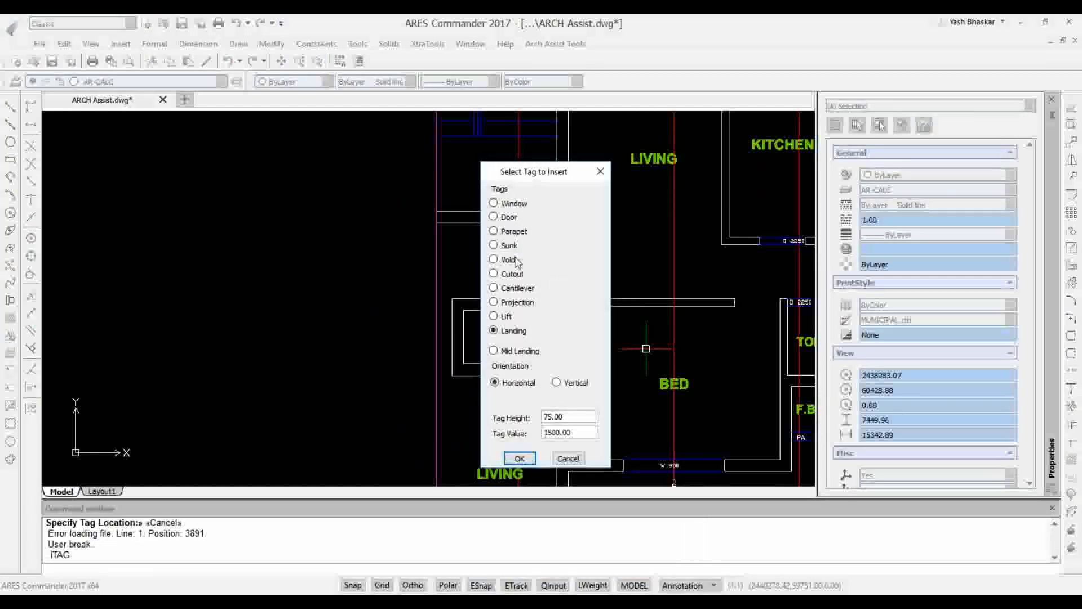
pyautogui.click(517, 263)
pyautogui.click(520, 458)
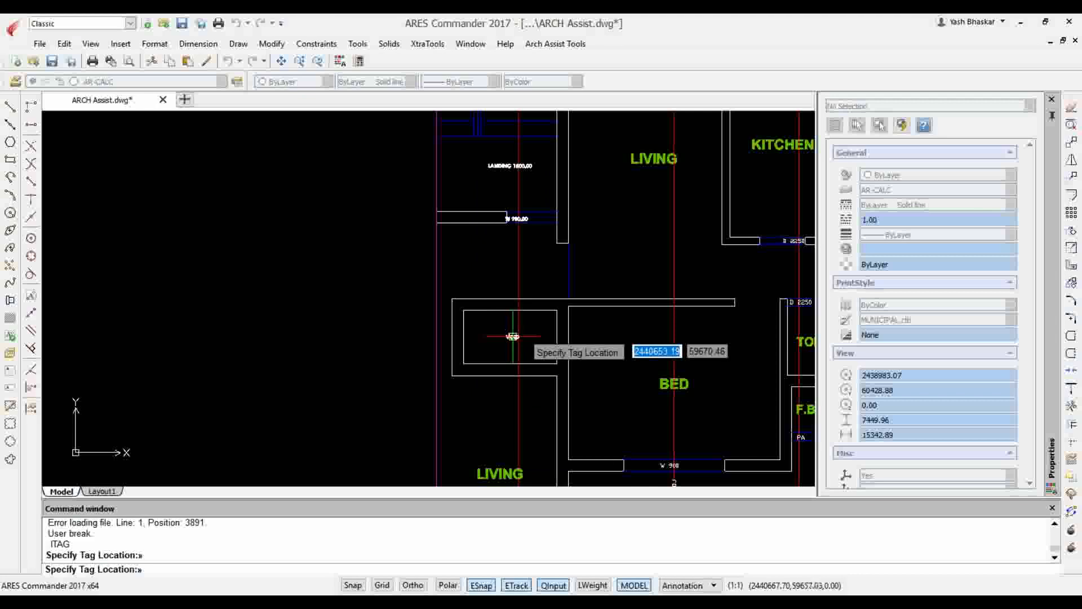
pyautogui.scroll(3, 502, 359)
pyautogui.click(502, 359)
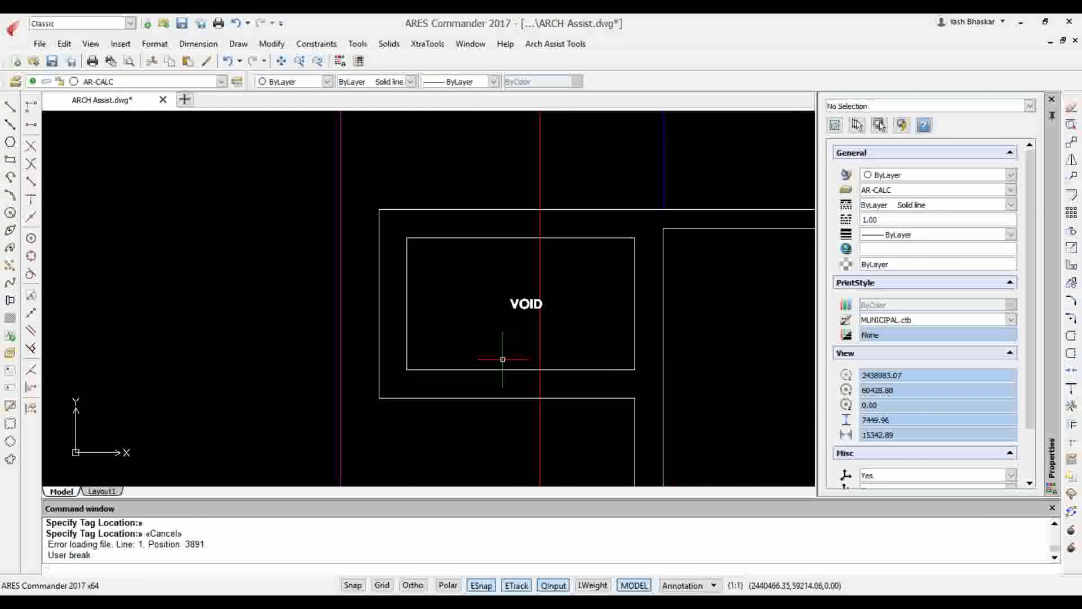
# Try to move the VOID tag sideways onto the leftmost section line
pyautogui.click(526, 304)
pyautogui.write('M')
pyautogui.press('Return')
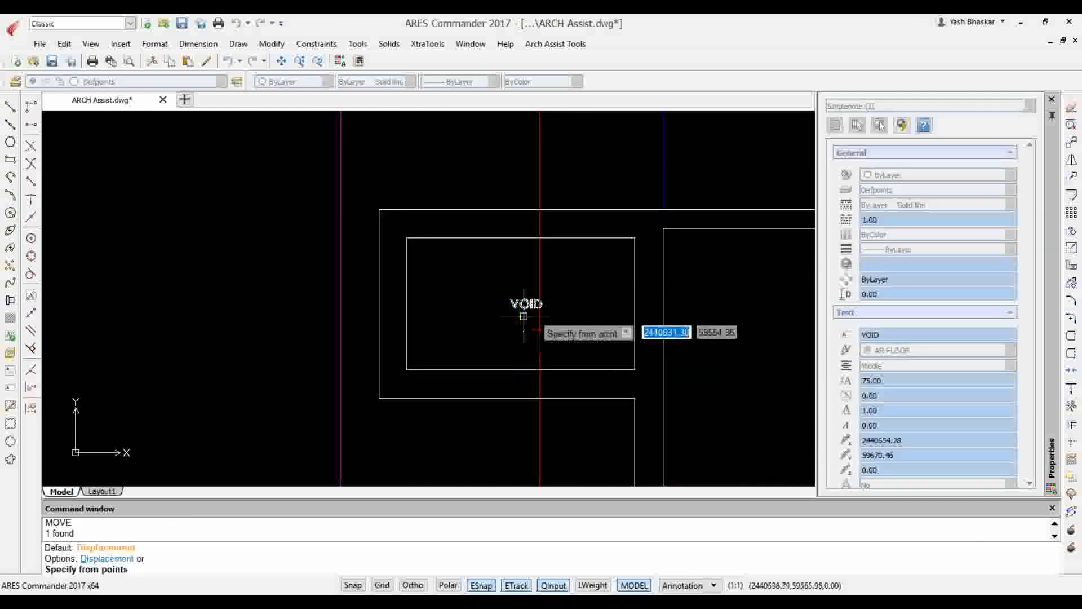
pyautogui.click(525, 307)
pyautogui.click(537, 305)
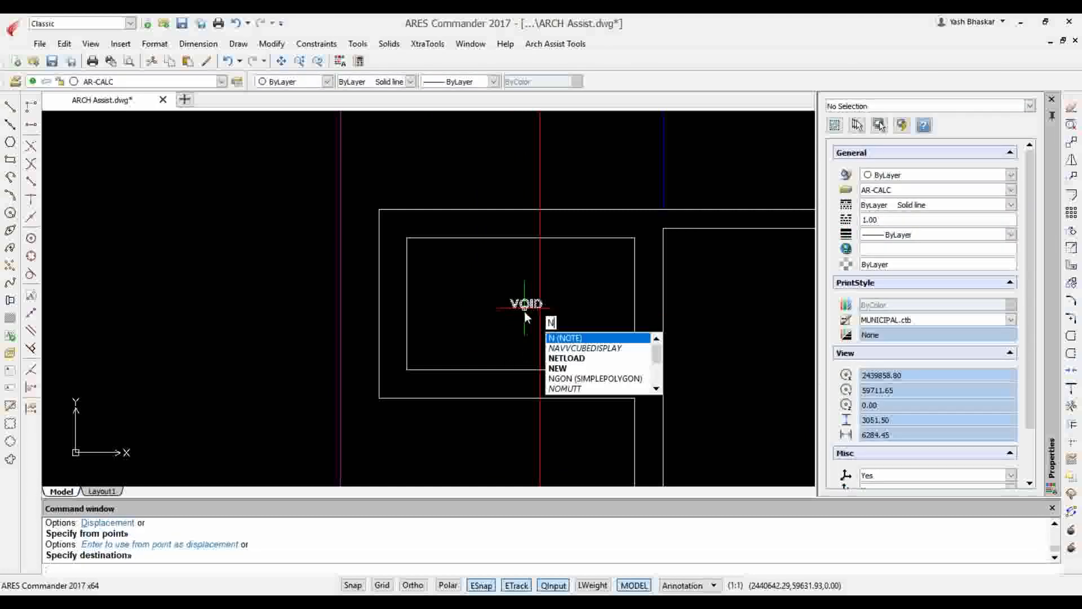
# Move the VOID tag inside the shaft so it is centred on the leftmost section line
pyautogui.press('BackSpace')
pyautogui.write('m')
pyautogui.press('Return')
pyautogui.click(524, 307)
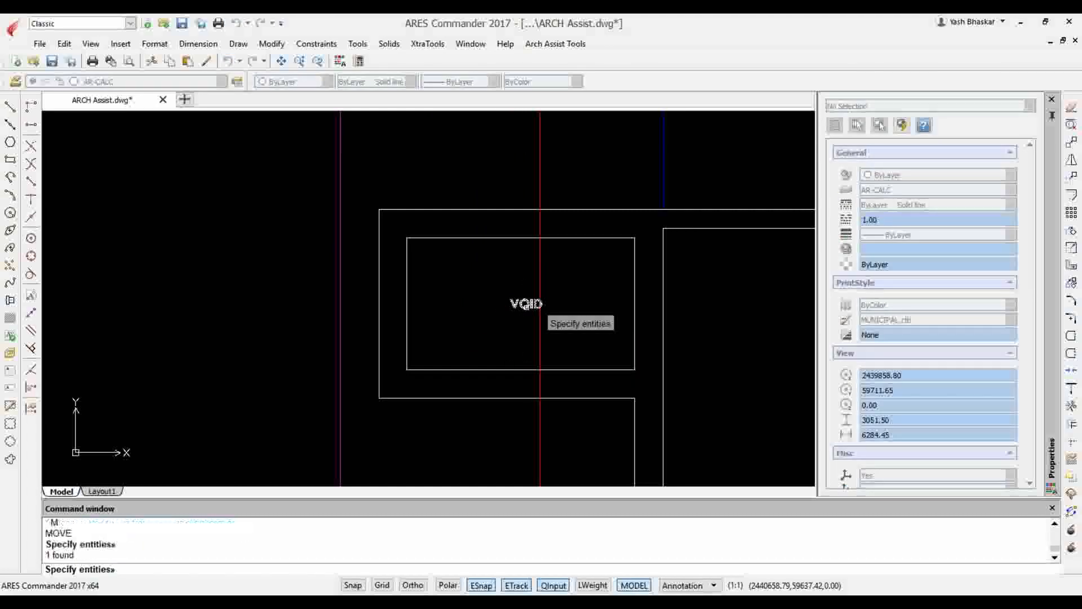
pyautogui.press('Return')
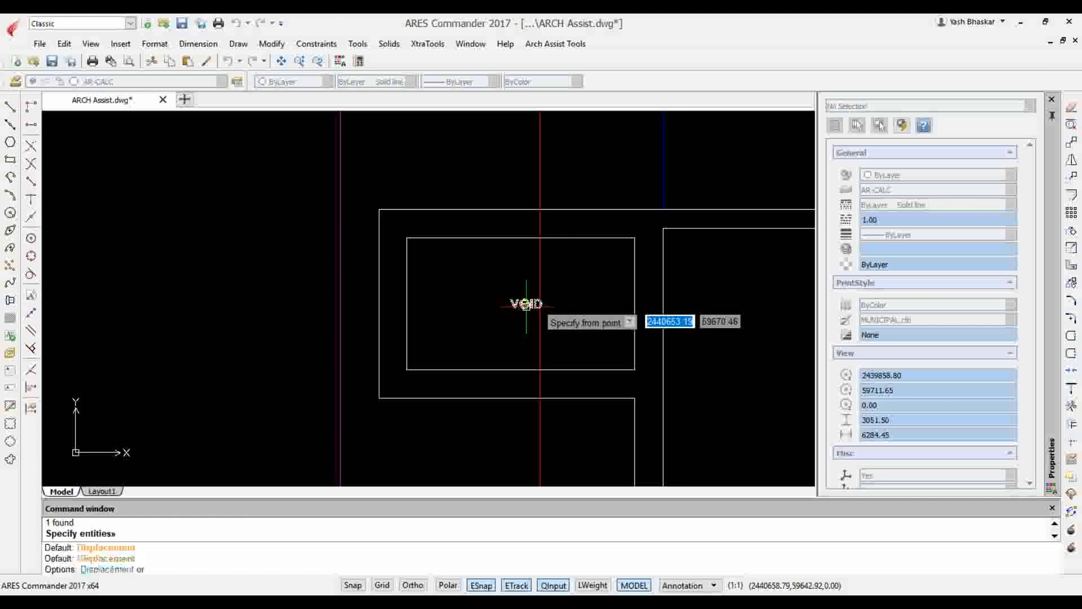
pyautogui.click(525, 304)
pyautogui.click(539, 308)
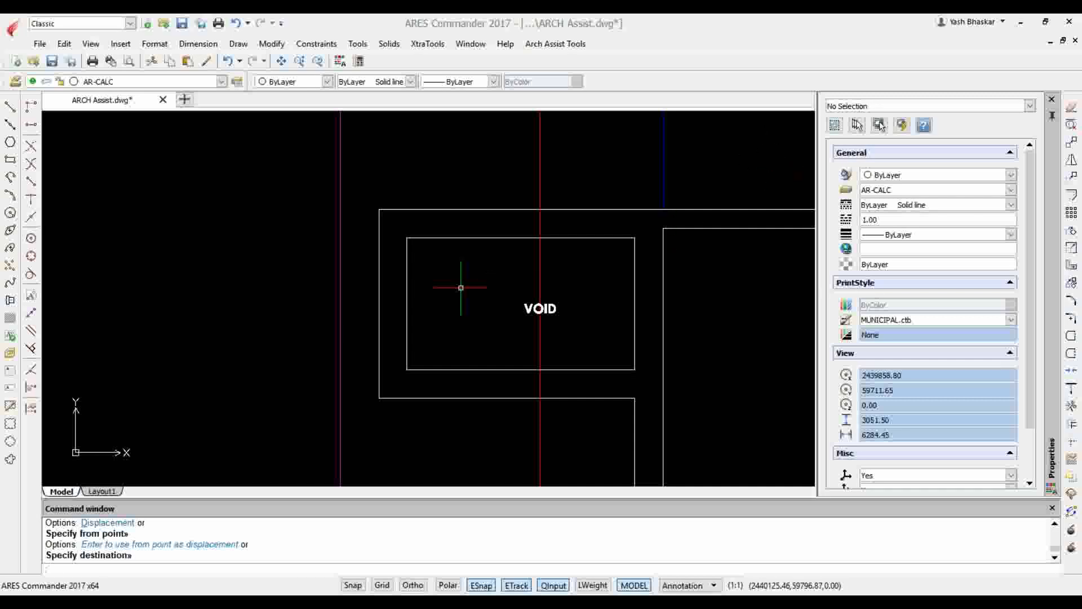
# Set up Draw Section with 4 floors, floor height 3000, beam depth 750, slab thickness 150, parapet height 1000 and stilts off
pyautogui.scroll(-7, 458, 287)
pyautogui.scroll(5, 482, 196)
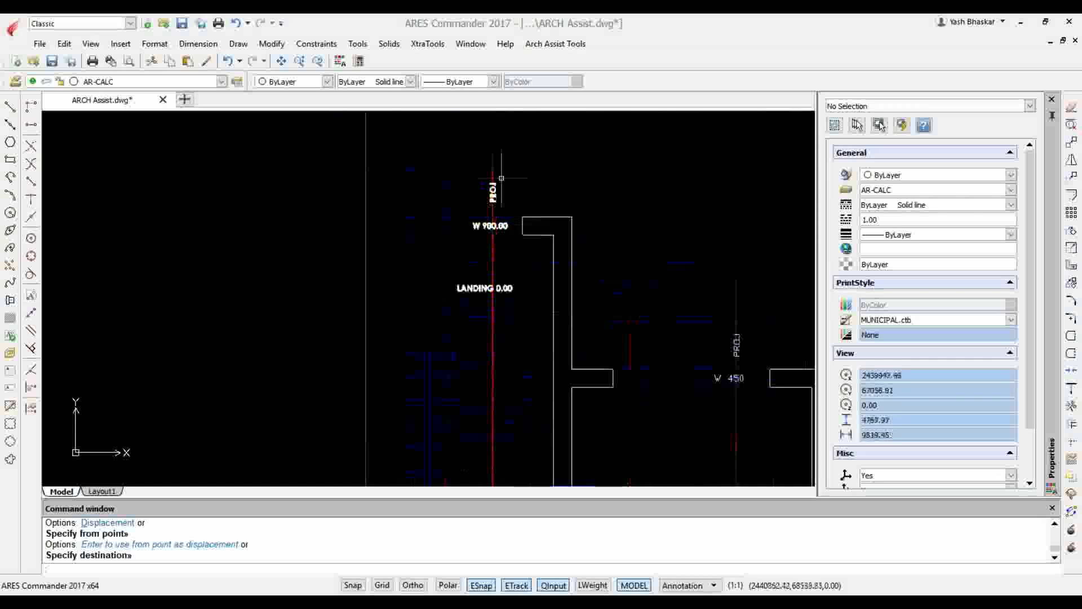
pyautogui.click(555, 44)
pyautogui.moveTo(595, 142)
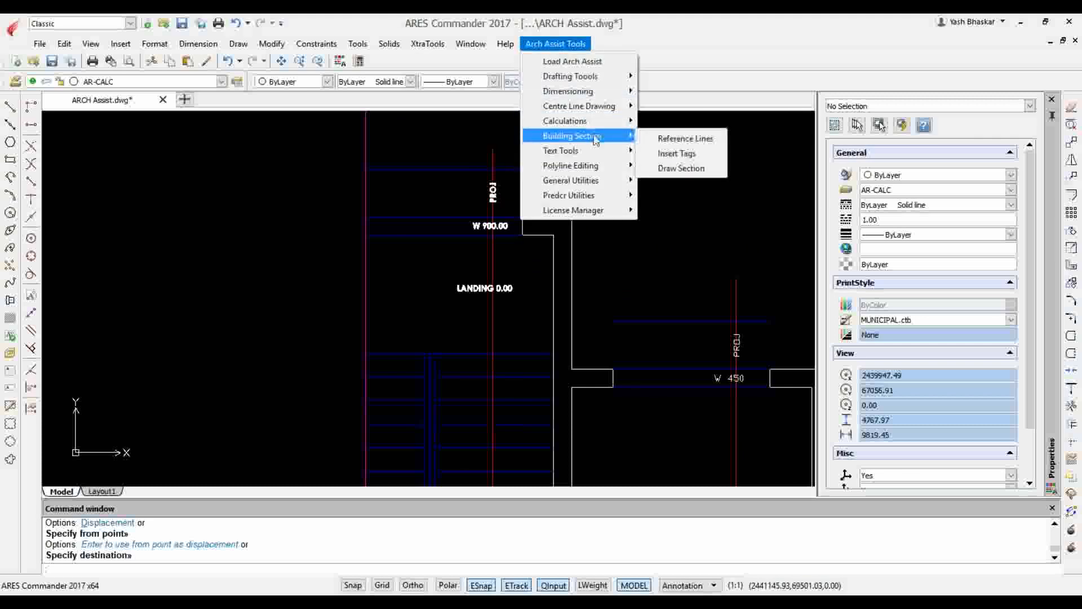
pyautogui.click(708, 165)
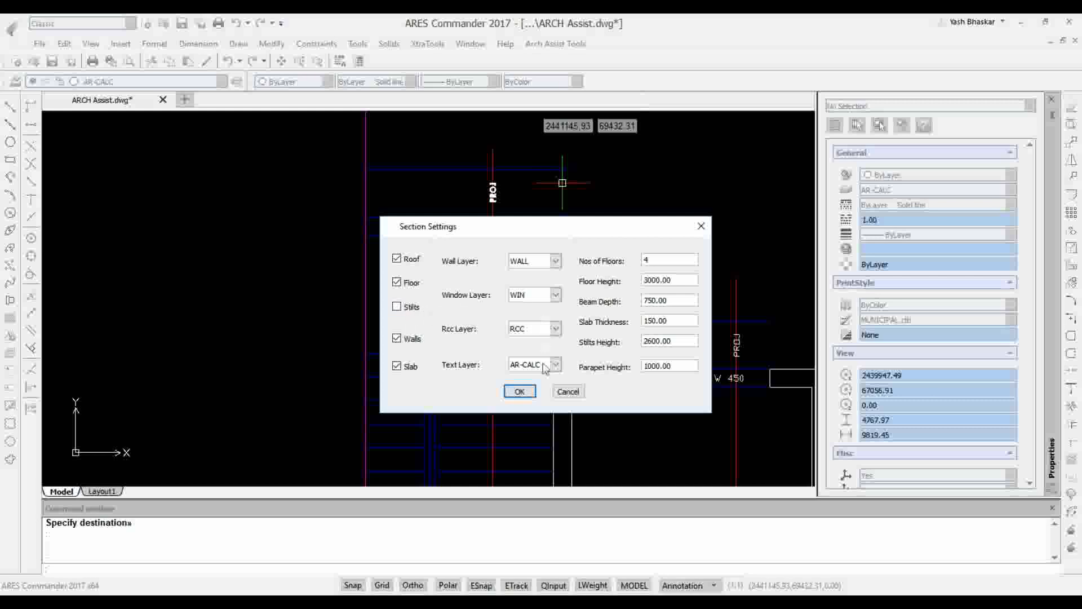
pyautogui.click(520, 391)
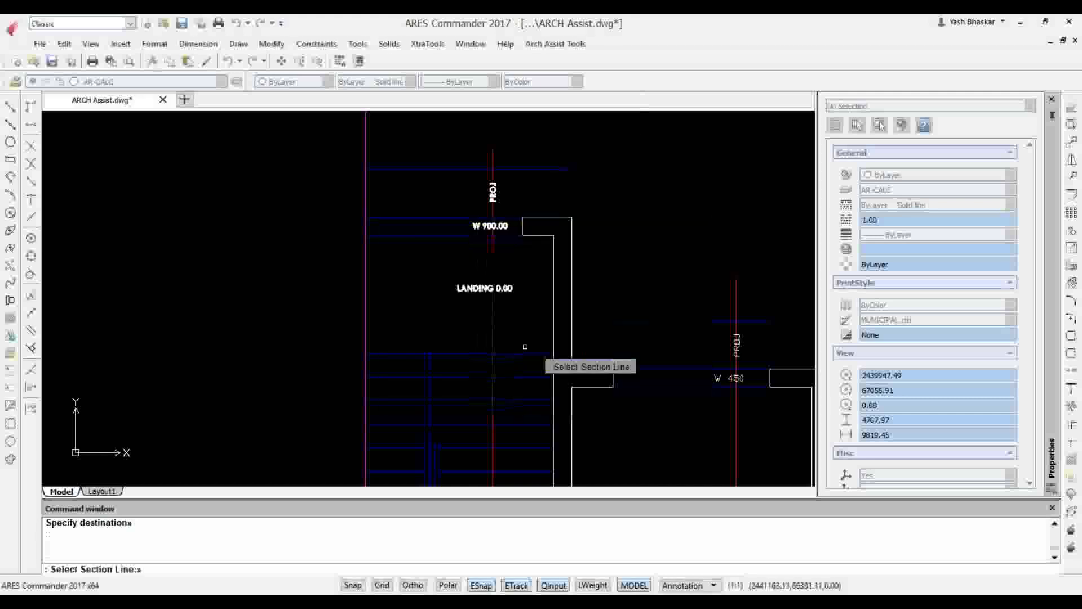
# Generate the building section from the leftmost section line and place it in the space above the floor plan
pyautogui.click(492, 158)
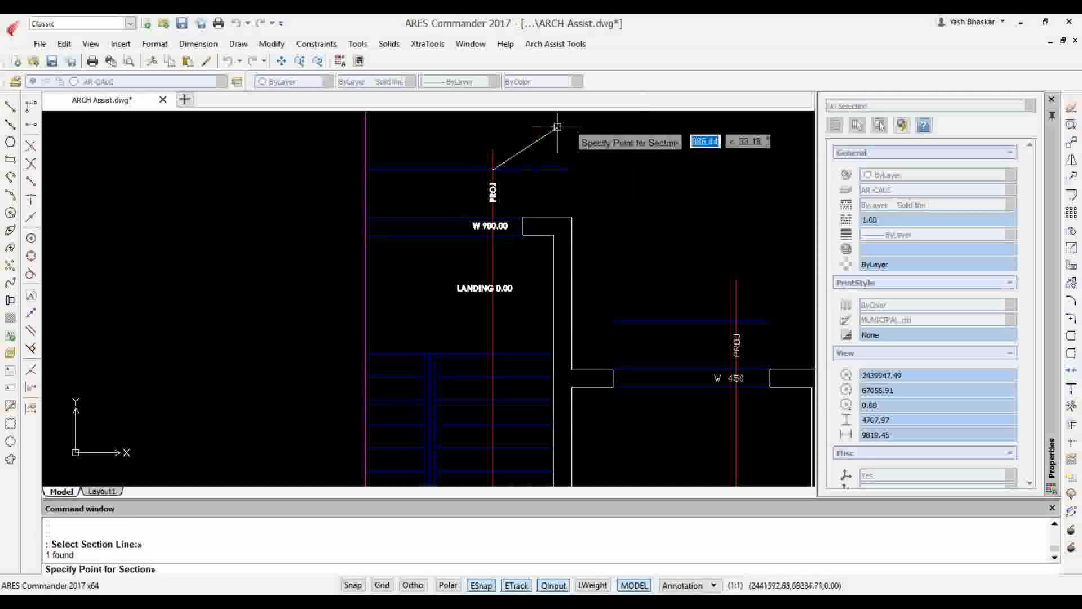
pyautogui.scroll(-3, 558, 136)
pyautogui.moveTo(558, 137)
pyautogui.mouseDown(button='middle')
pyautogui.moveTo(556, 275)
pyautogui.moveTo(523, 439)
pyautogui.mouseUp(button='middle')
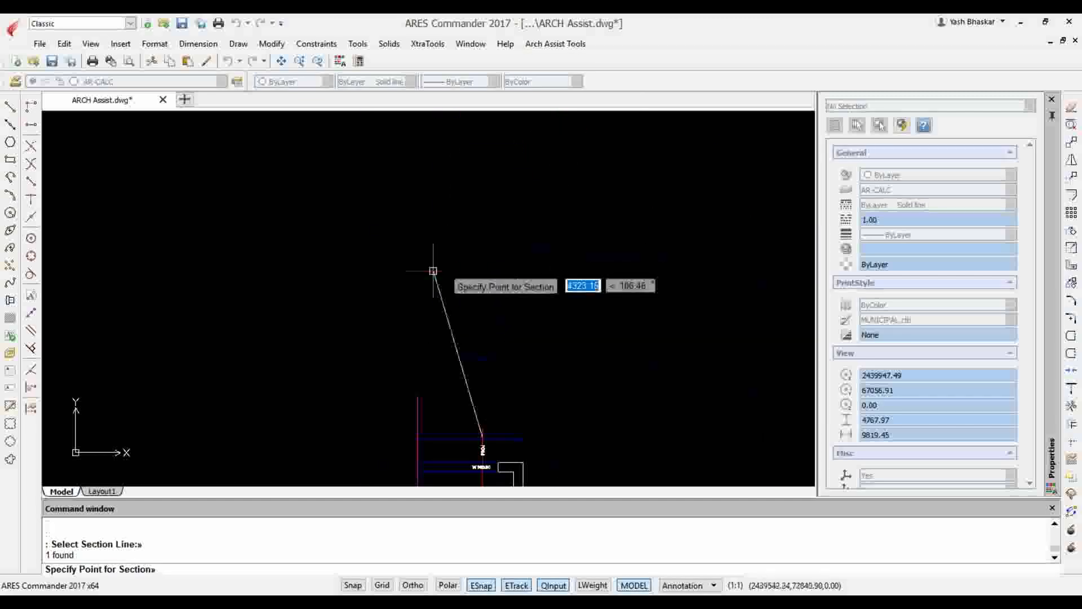
pyautogui.click(385, 260)
pyautogui.scroll(-6, 389, 225)
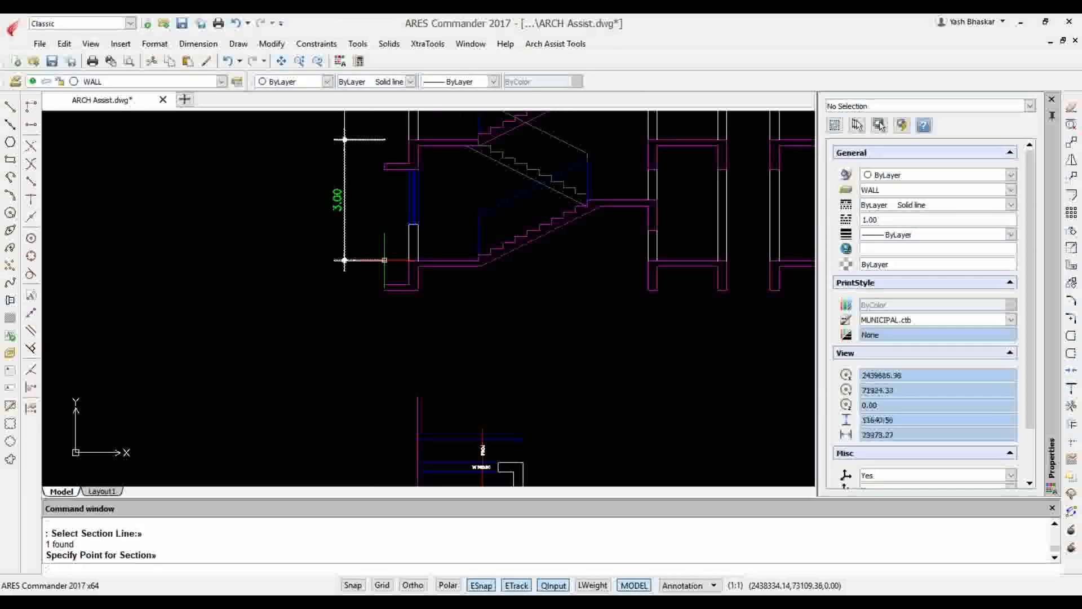
pyautogui.scroll(4, 445, 186)
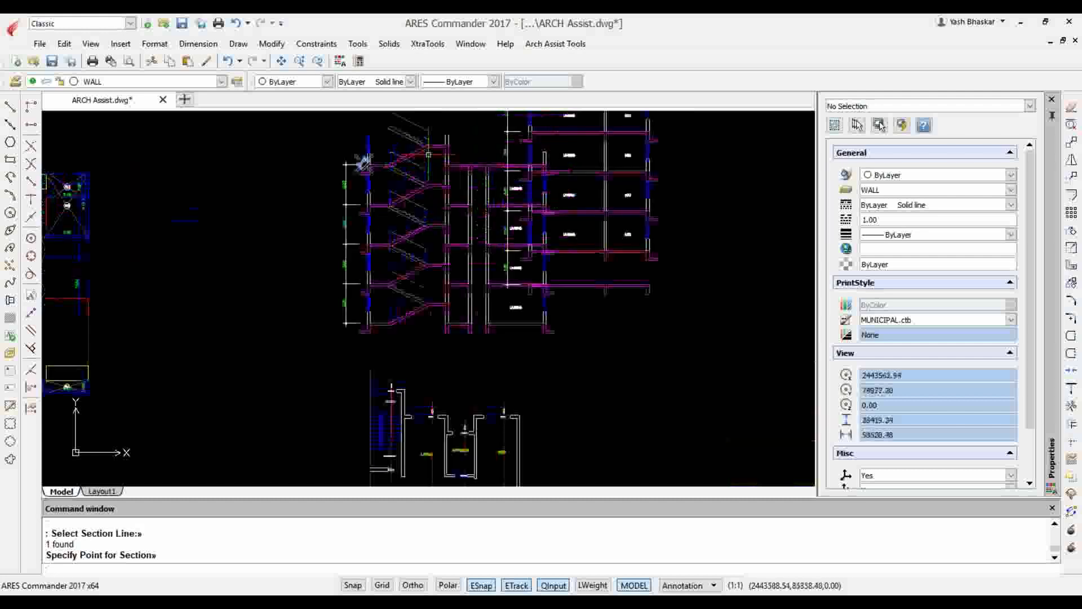
pyautogui.scroll(-3, 446, 187)
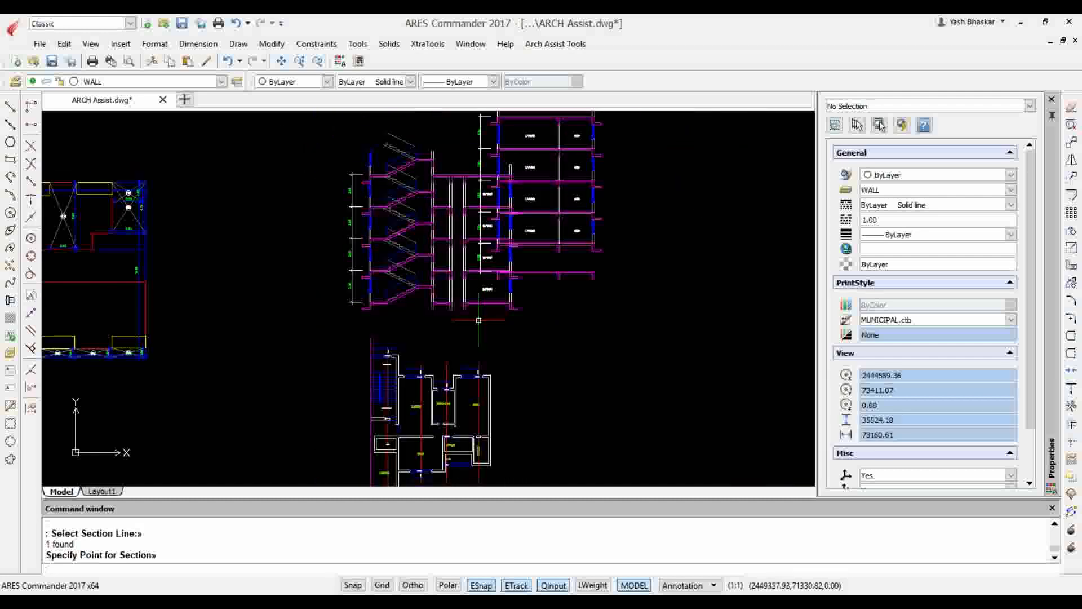
# Undo the generated staircase section that overlaps the existing building section, including its dimensions
pyautogui.hotkey('ctrl', 'z')
pyautogui.hotkey('ctrl', 'z')
pyautogui.hotkey('ctrl', 'z')
pyautogui.hotkey('ctrl', 'z')
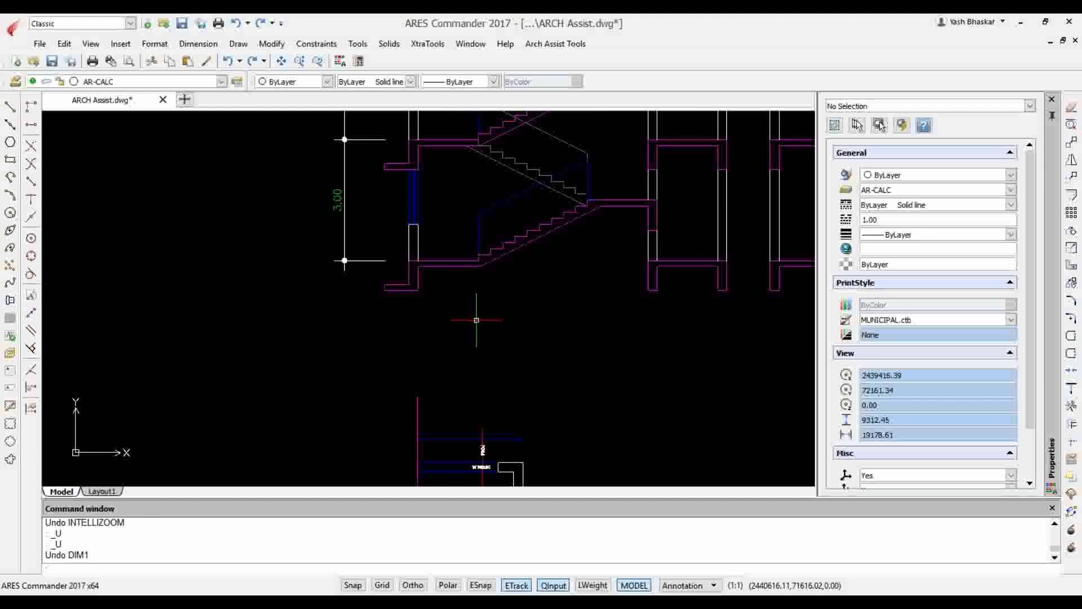
pyautogui.hotkey('ctrl', 'z')
pyautogui.hotkey('ctrl', 'z')
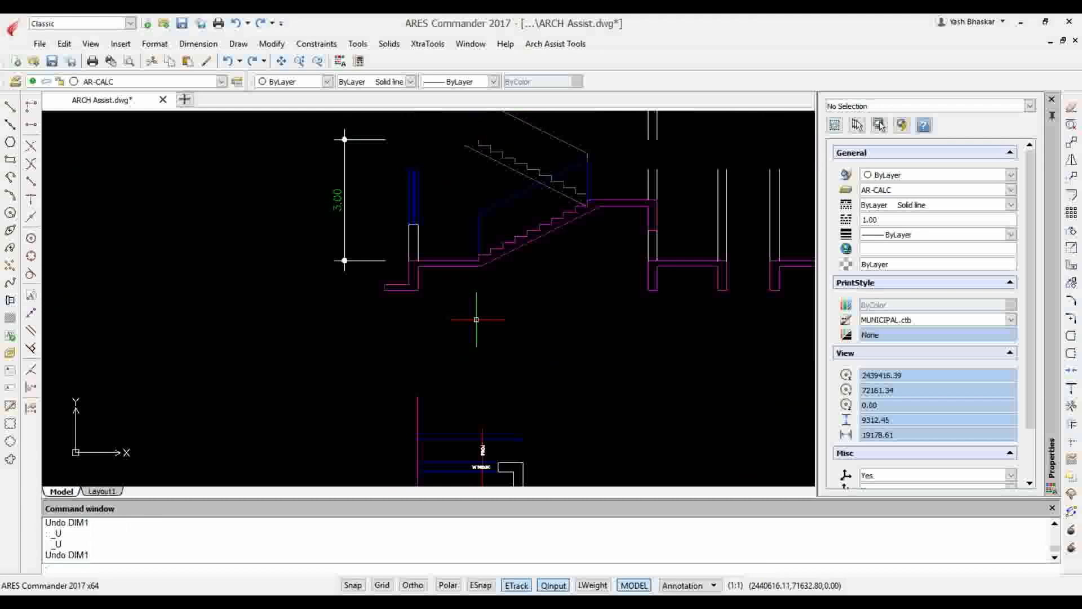
pyautogui.hotkey('ctrl', 'z')
pyautogui.hotkey('ctrl', 'z')
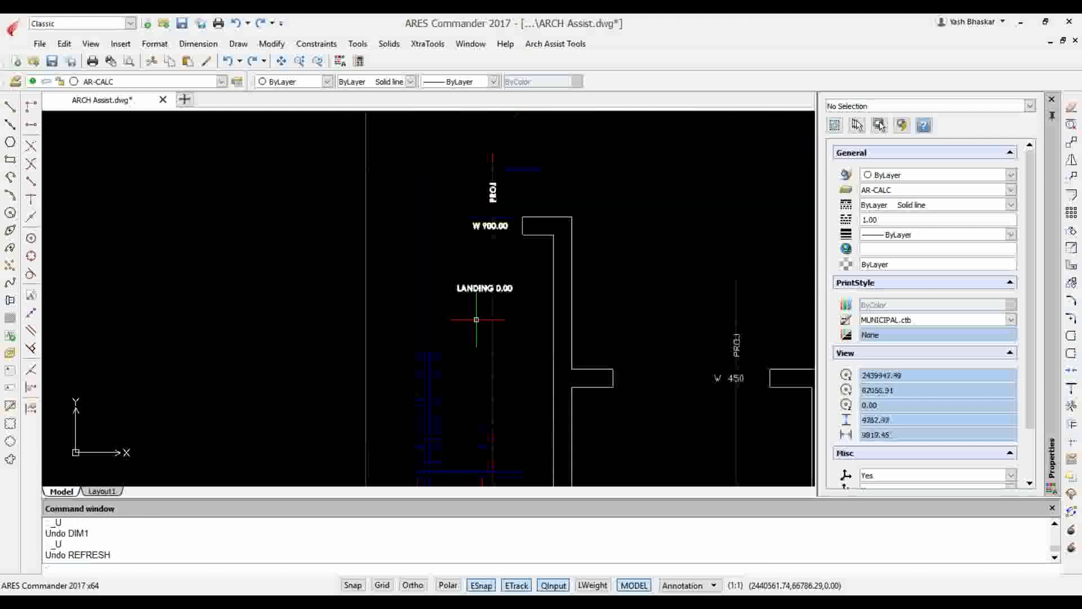
# Generate the section again from the leftmost section line with the current Draw Section settings, placing it in the empty space beside the existing section
pyautogui.scroll(3, 497, 199)
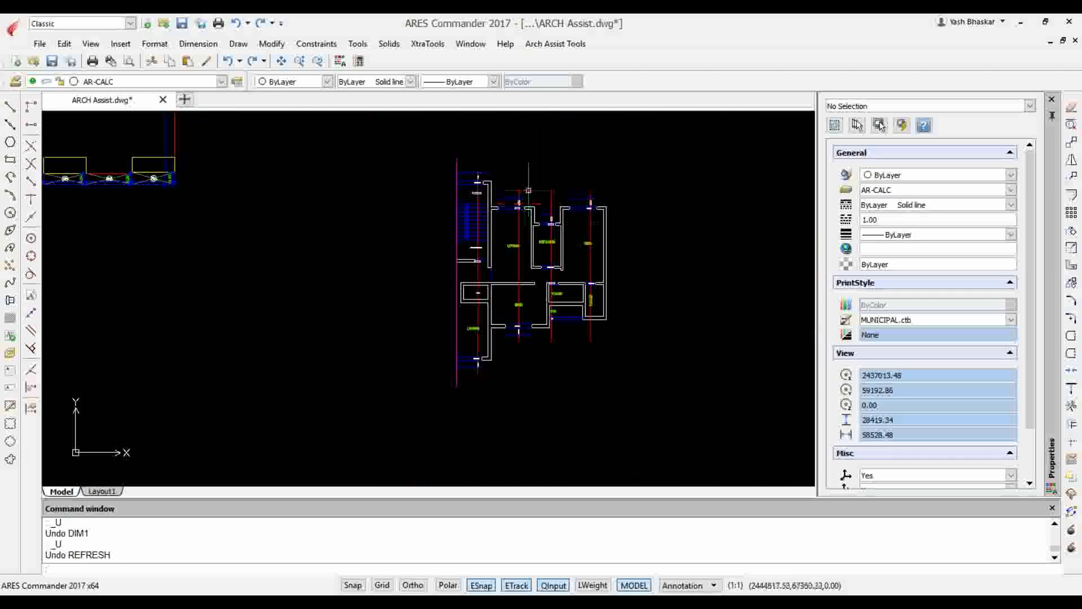
pyautogui.click(548, 45)
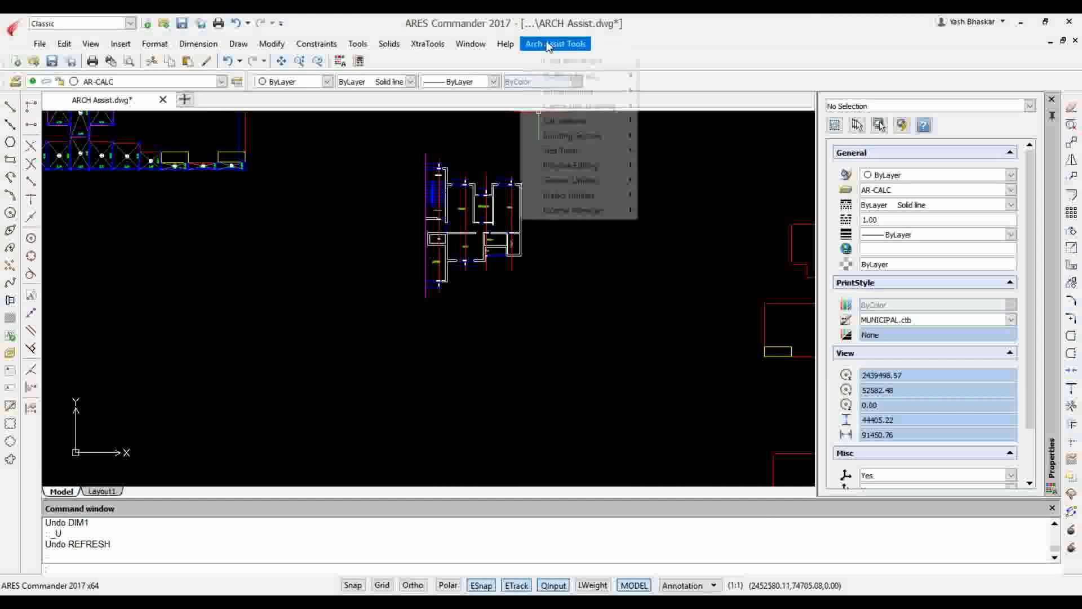
pyautogui.moveTo(600, 137)
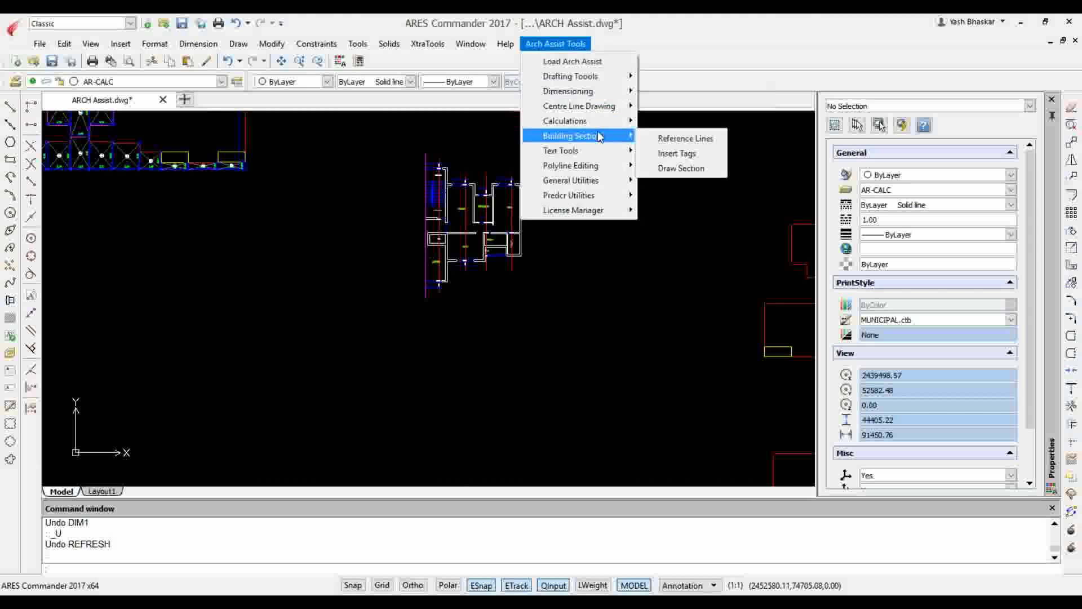
pyautogui.click(683, 168)
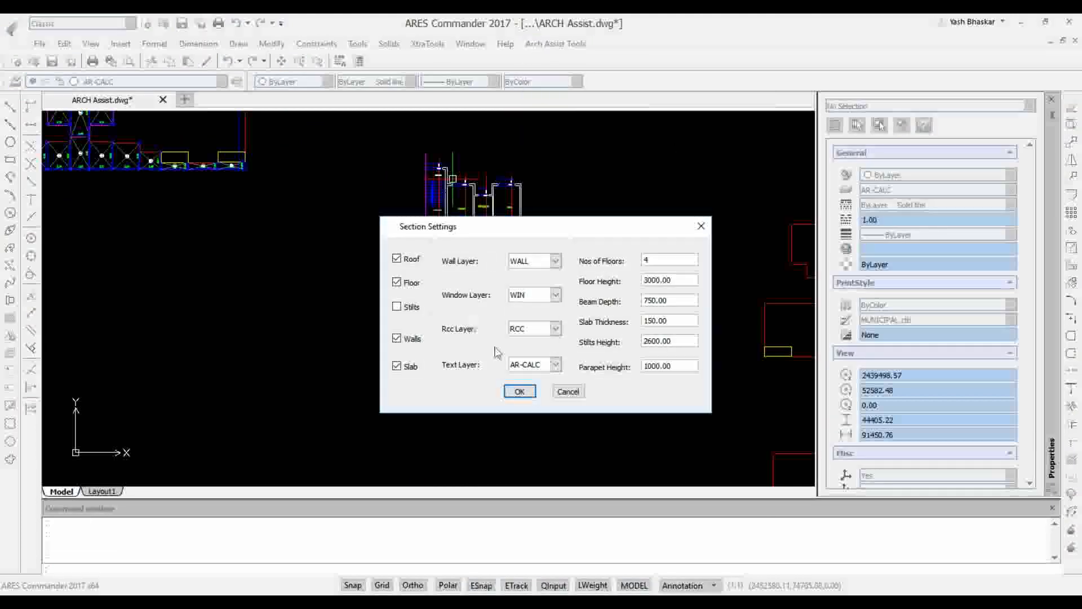
pyautogui.click(519, 391)
pyautogui.scroll(5, 503, 264)
pyautogui.scroll(2, 456, 186)
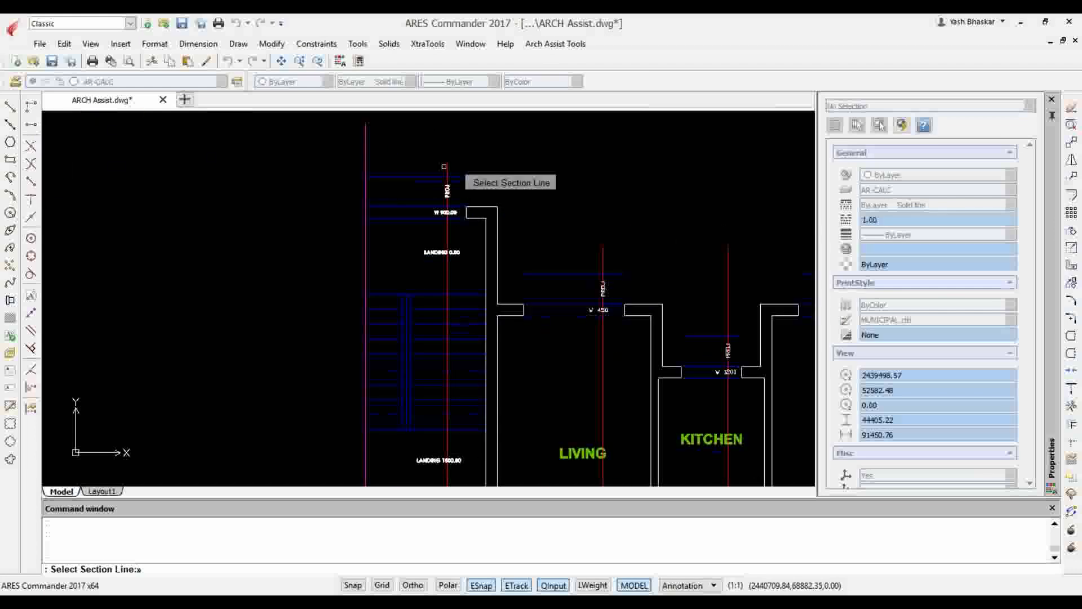
pyautogui.click(446, 178)
pyautogui.scroll(-3, 388, 158)
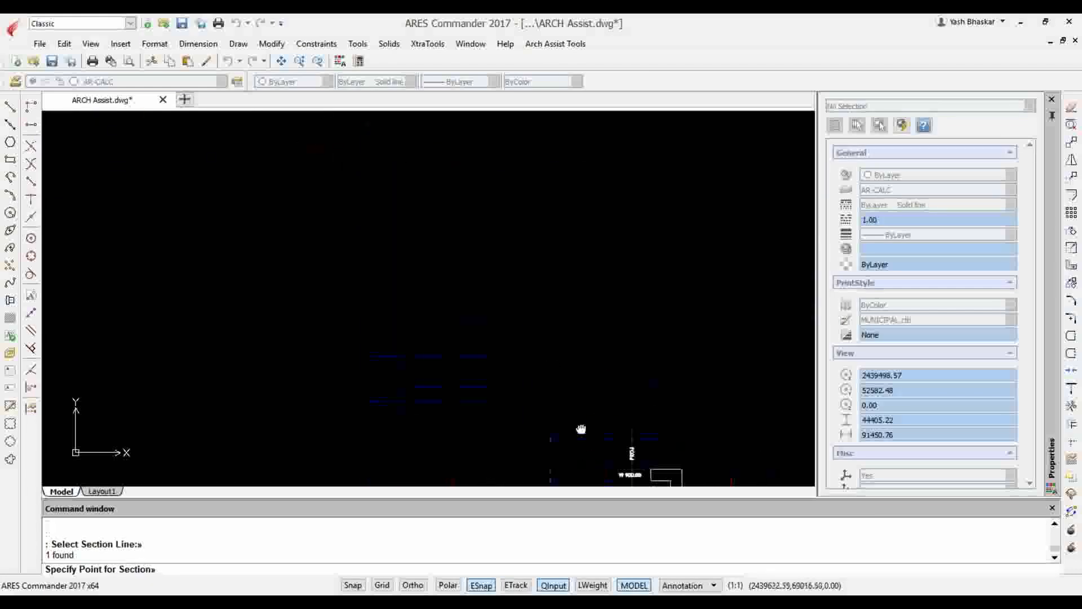
pyautogui.scroll(-3, 430, 217)
pyautogui.scroll(-4, 435, 232)
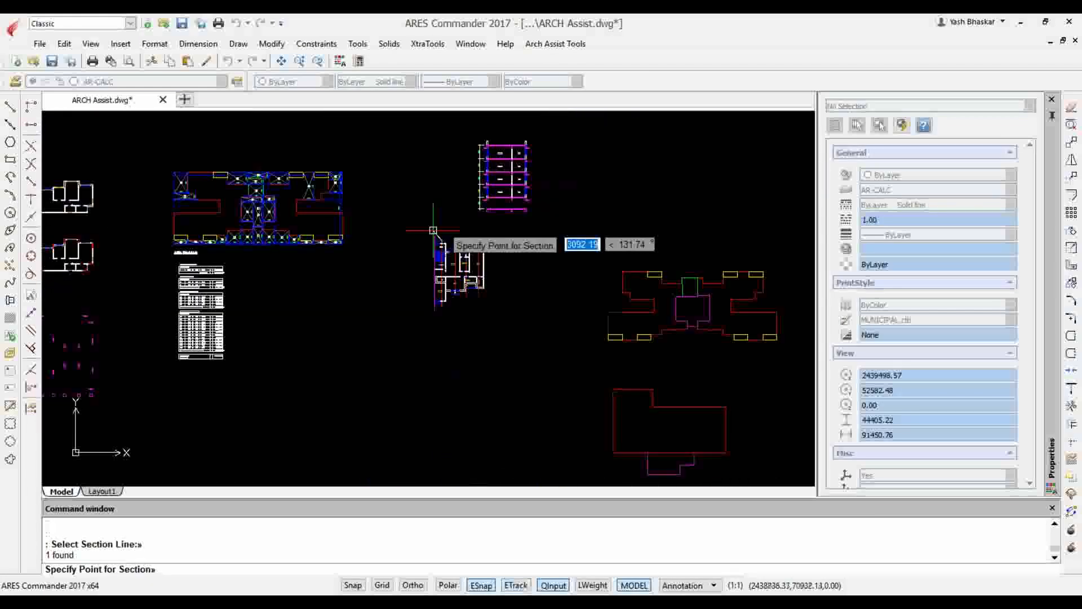
pyautogui.click(439, 247)
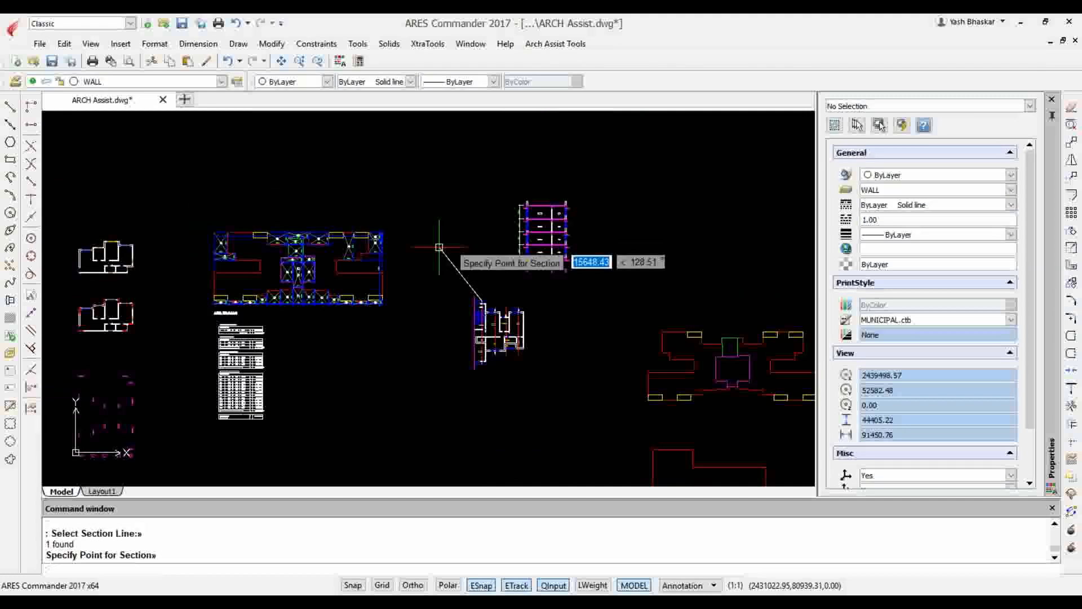
# Examine the generated staircase section and compare it with the landing, window and void tags along the plan's leftmost section line
pyautogui.scroll(4, 456, 200)
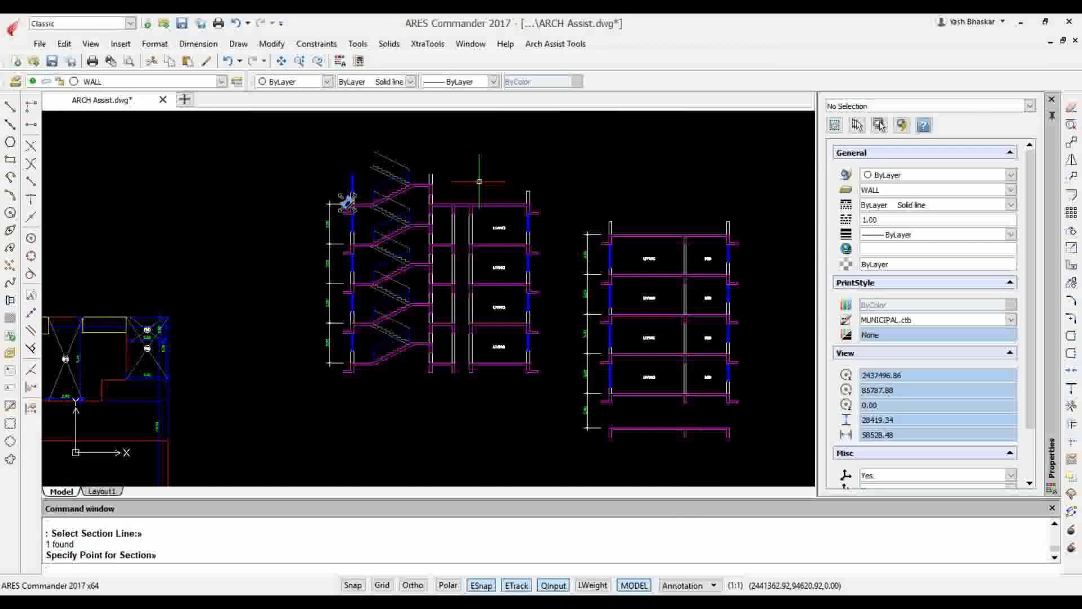
pyautogui.scroll(3, 386, 241)
pyautogui.scroll(-1, 391, 236)
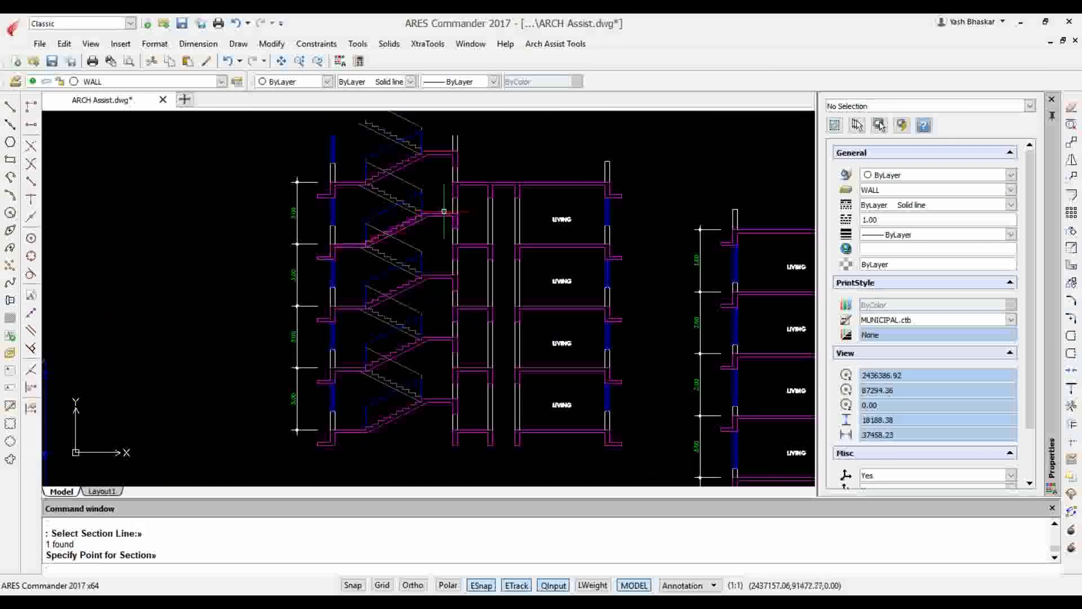
pyautogui.click(478, 222)
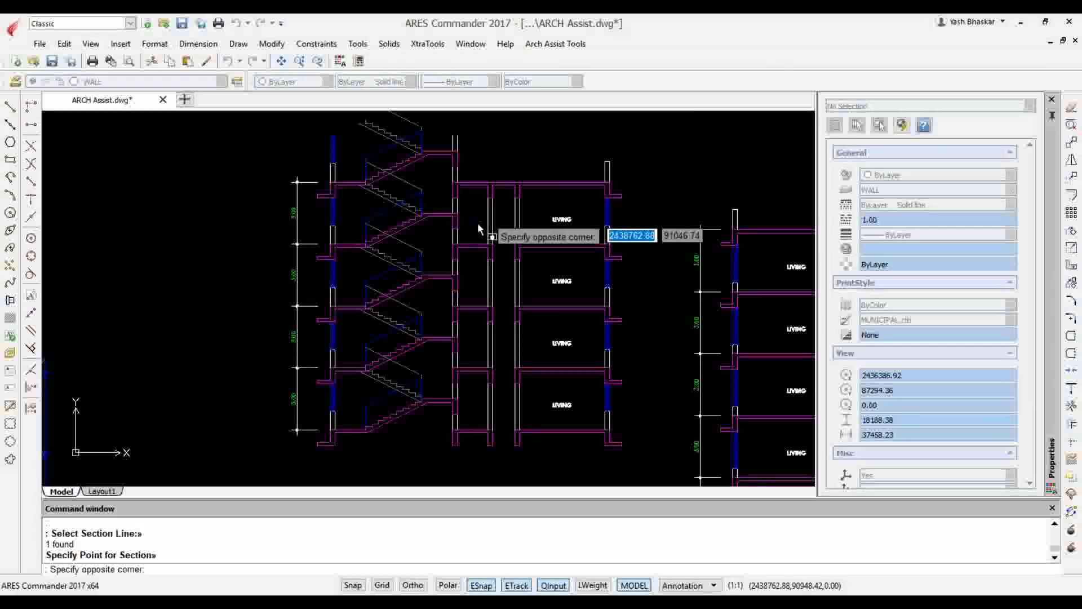
pyautogui.click(485, 276)
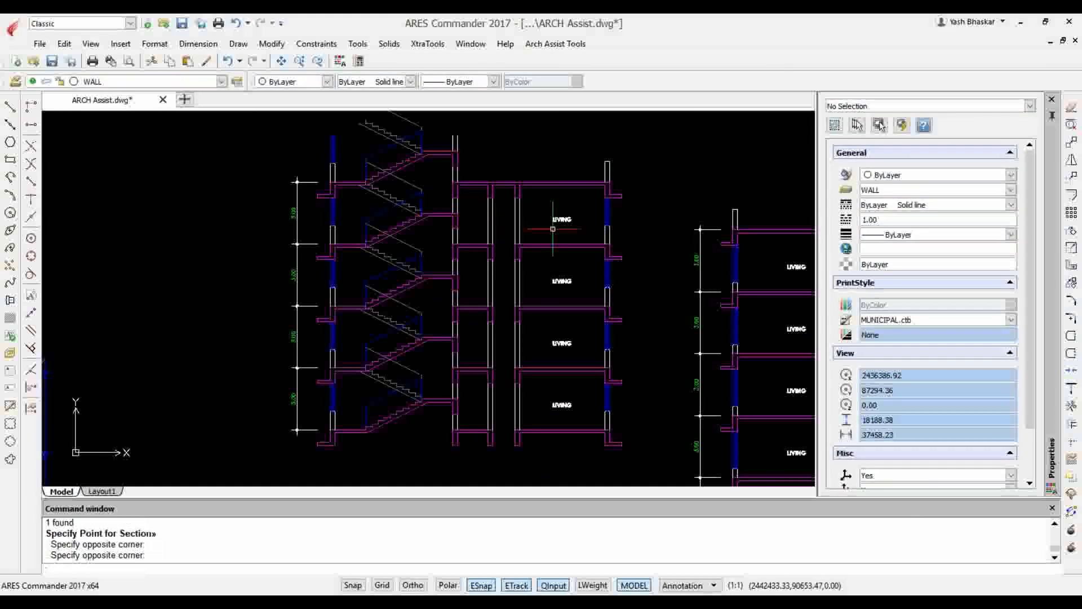
pyautogui.scroll(-6, 476, 251)
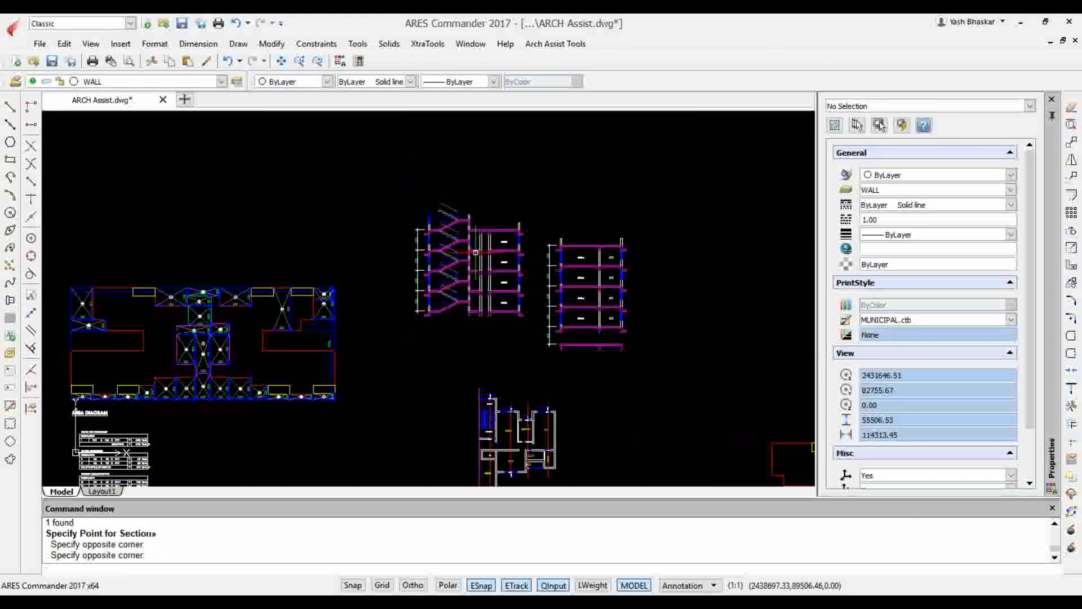
pyautogui.scroll(6, 490, 390)
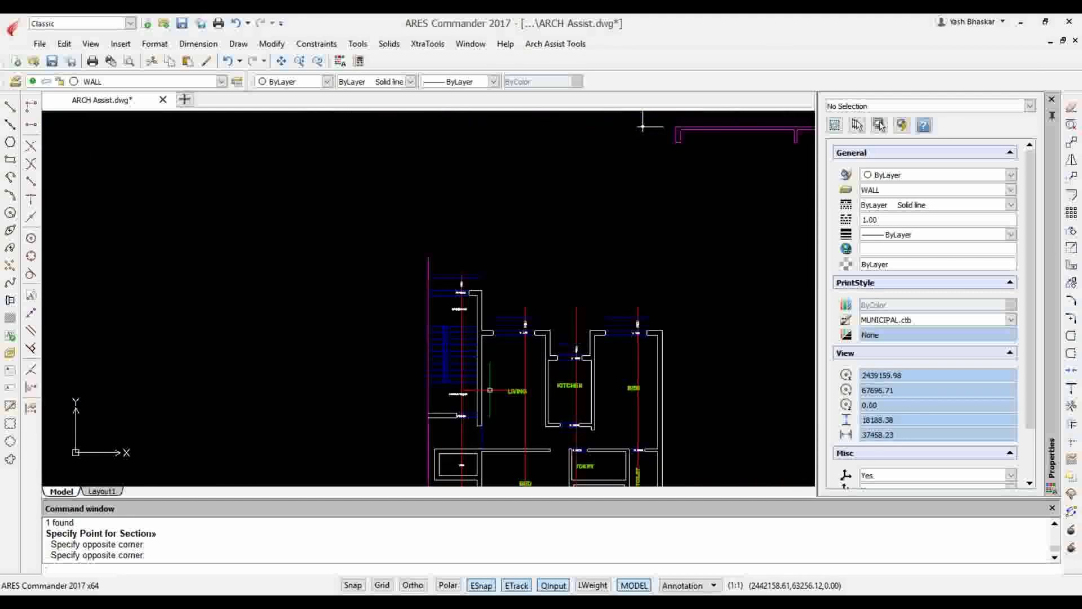
pyautogui.scroll(-5, 490, 390)
pyautogui.scroll(4, 472, 379)
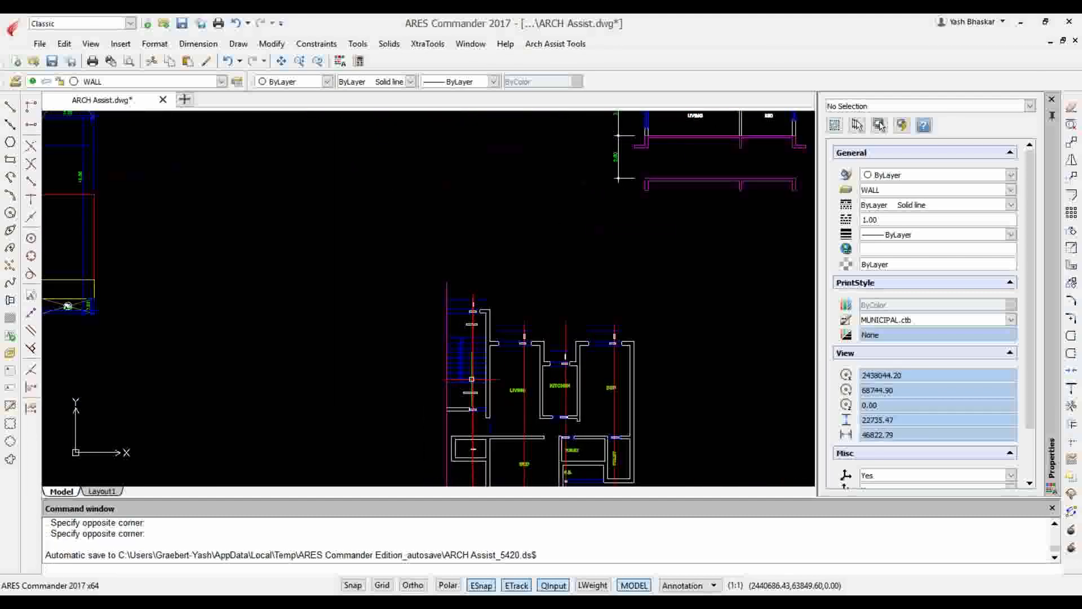
pyautogui.scroll(-5, 472, 378)
pyautogui.scroll(4, 432, 197)
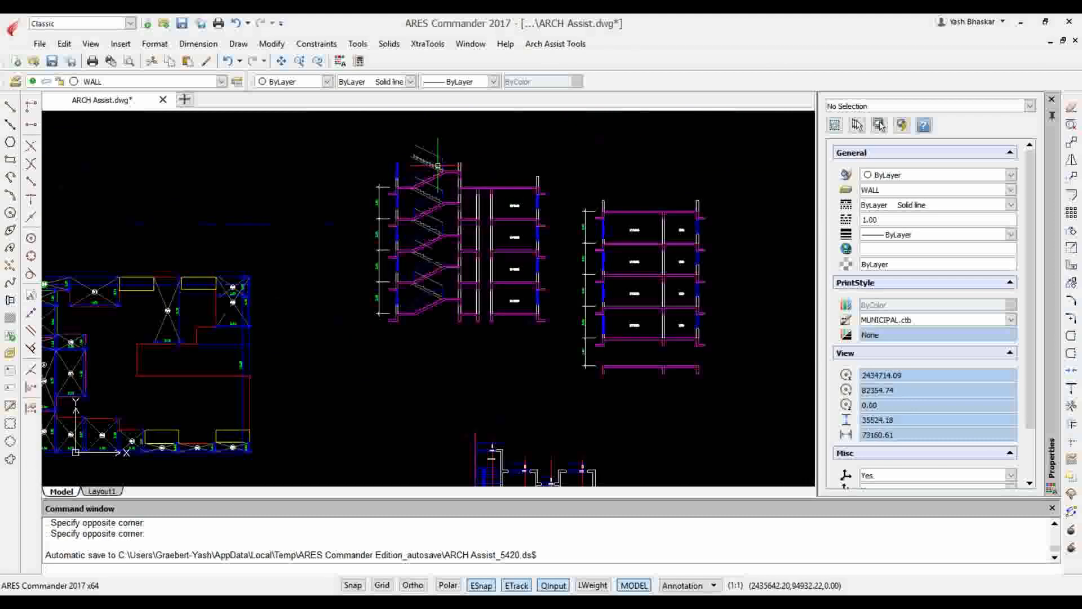
pyautogui.scroll(-5, 432, 197)
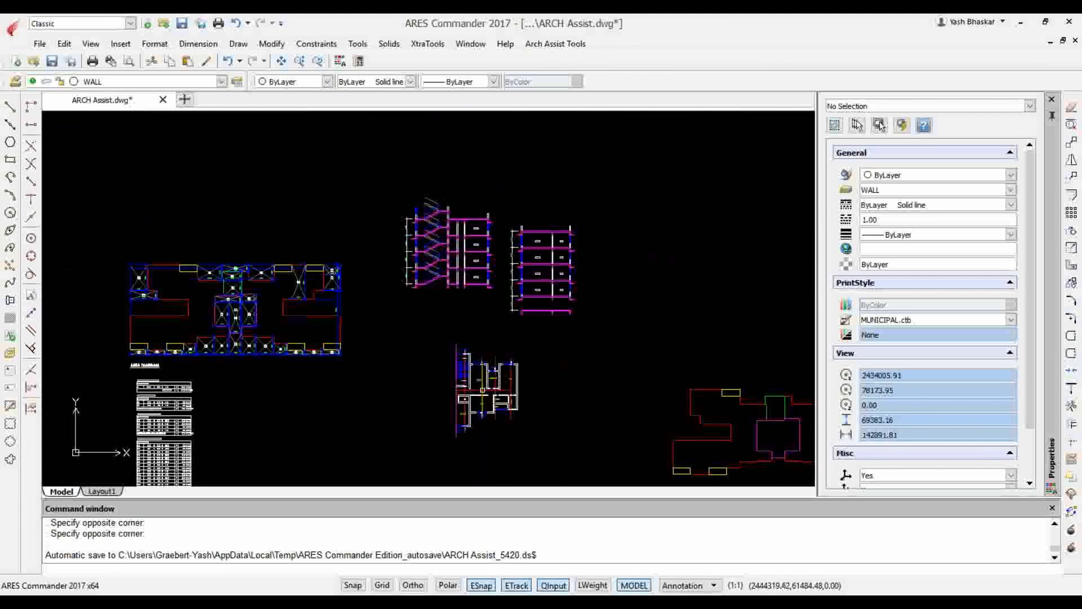
pyautogui.scroll(5, 448, 203)
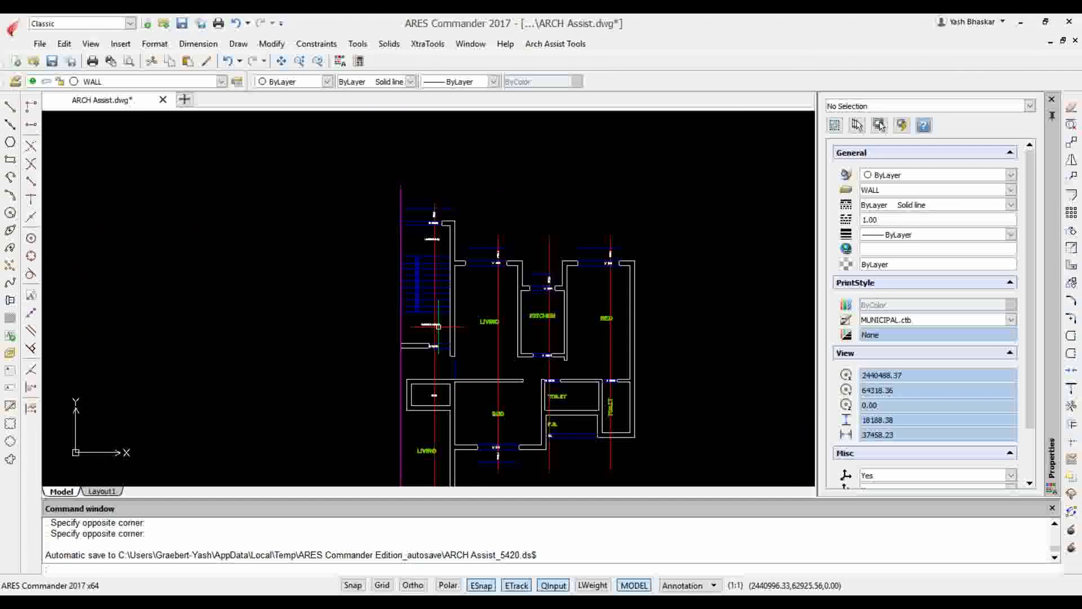
pyautogui.scroll(6, 438, 325)
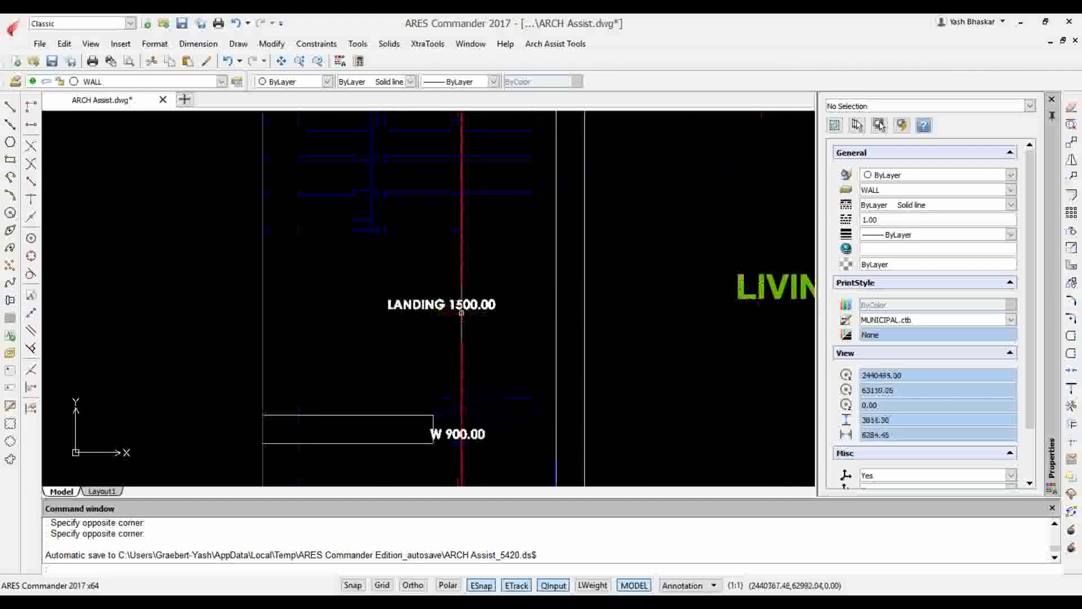
pyautogui.scroll(-8, 438, 322)
pyautogui.scroll(-5, 464, 312)
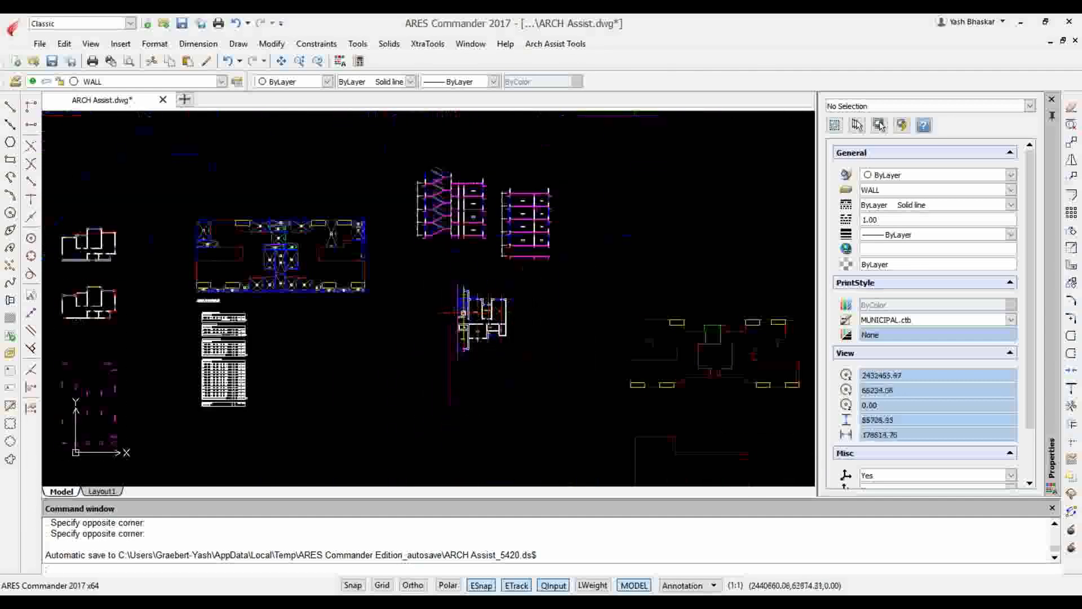
pyautogui.scroll(4, 505, 260)
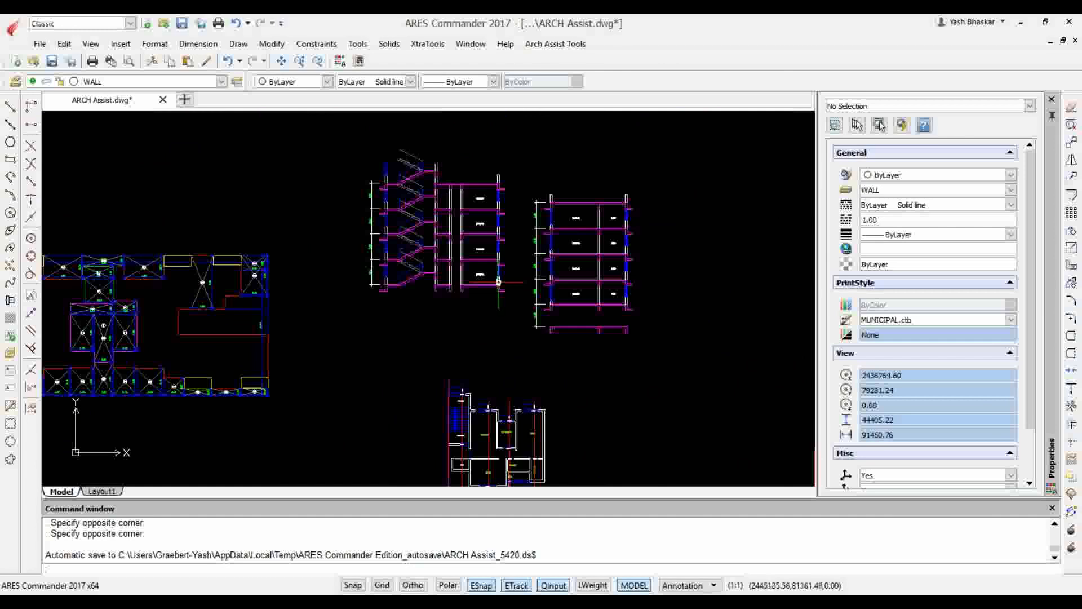
pyautogui.scroll(-4, 463, 274)
pyautogui.scroll(7, 485, 344)
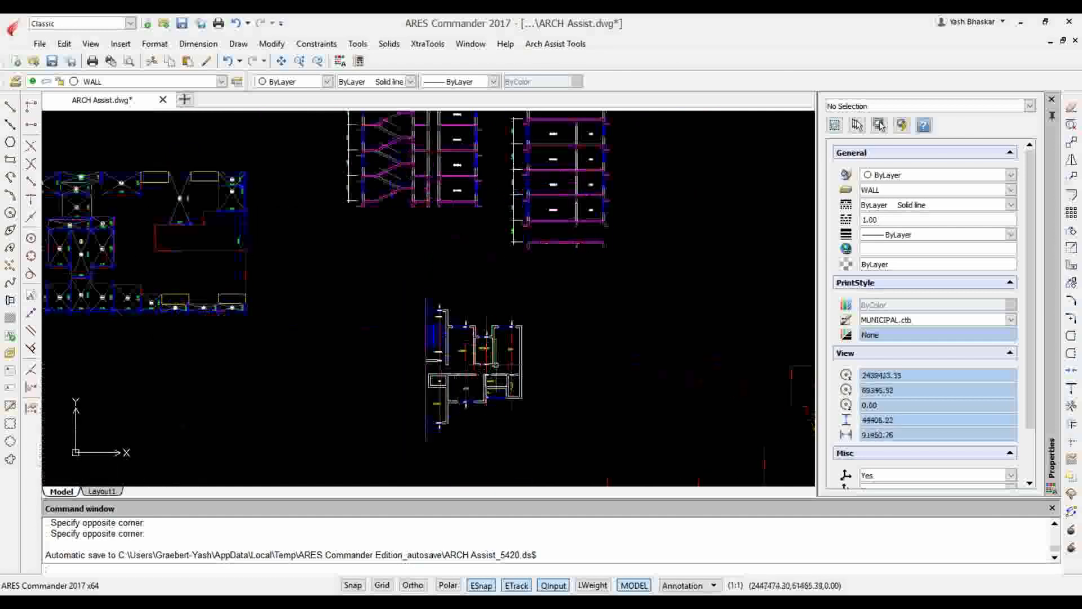
# Review the Draw Section options for layers, floors and heights, and close them without generating another section
pyautogui.click(555, 44)
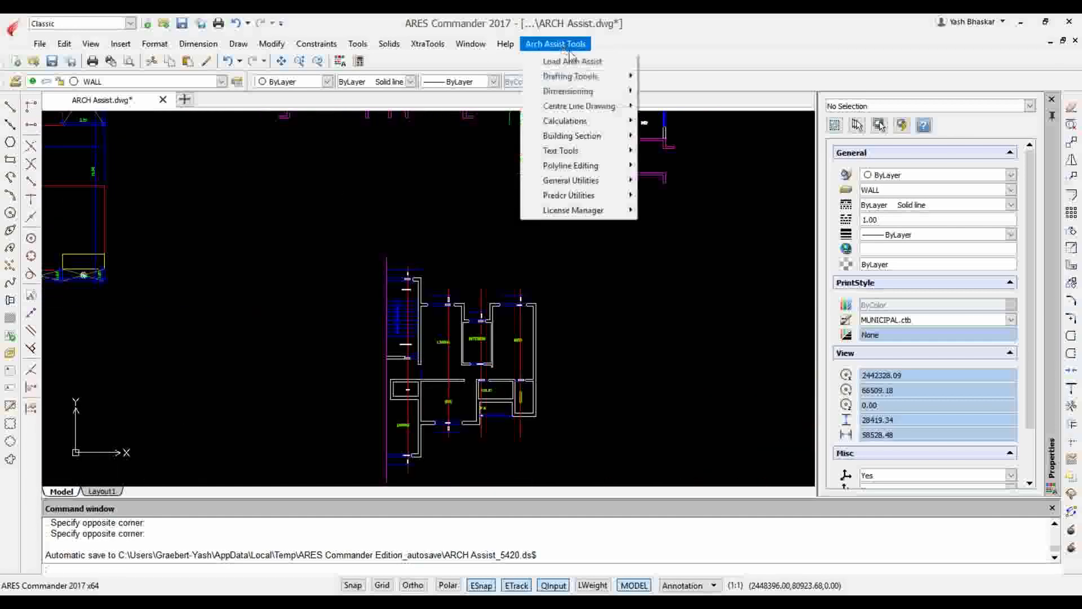
pyautogui.moveTo(602, 138)
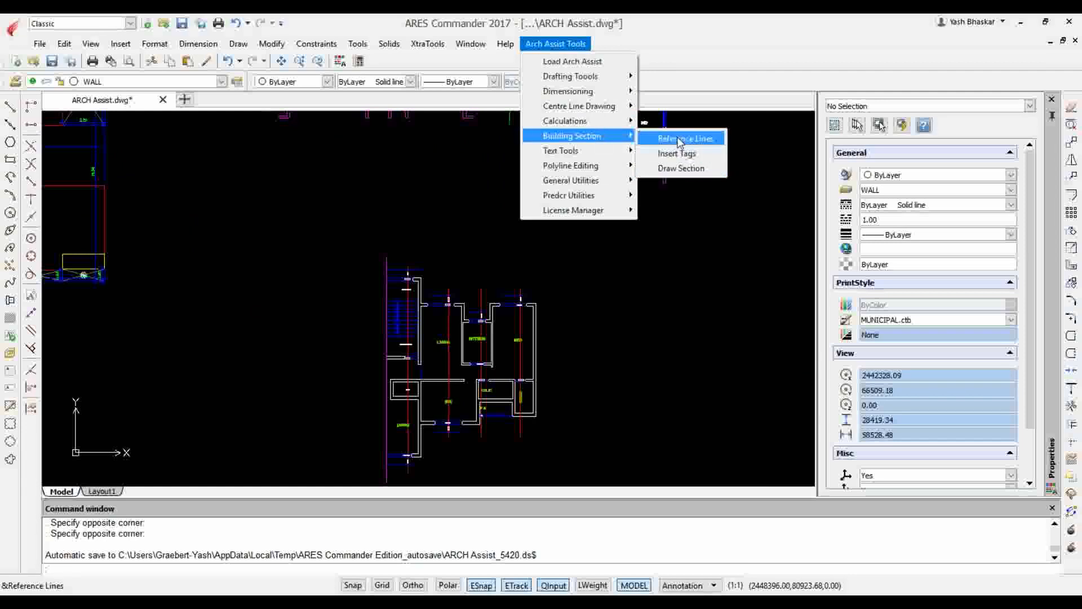
pyautogui.click(682, 169)
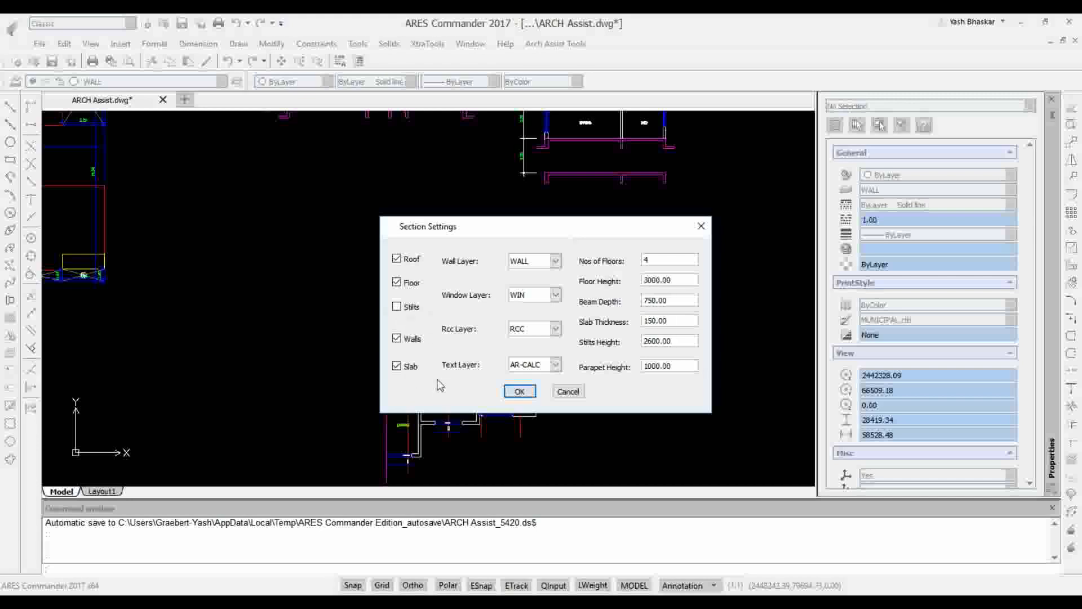
pyautogui.click(519, 391)
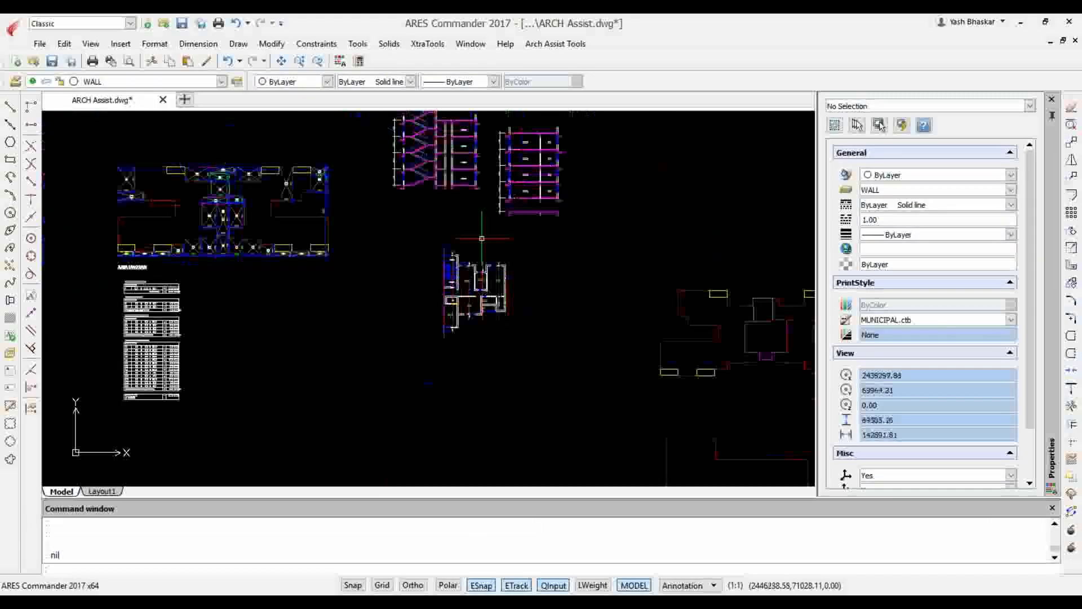
# Start Arch Assist's Sequential Numbers for the two rows of bays, with Multiple Numbers enabled and set to 10
pyautogui.scroll(-3, 482, 239)
pyautogui.scroll(2, 685, 287)
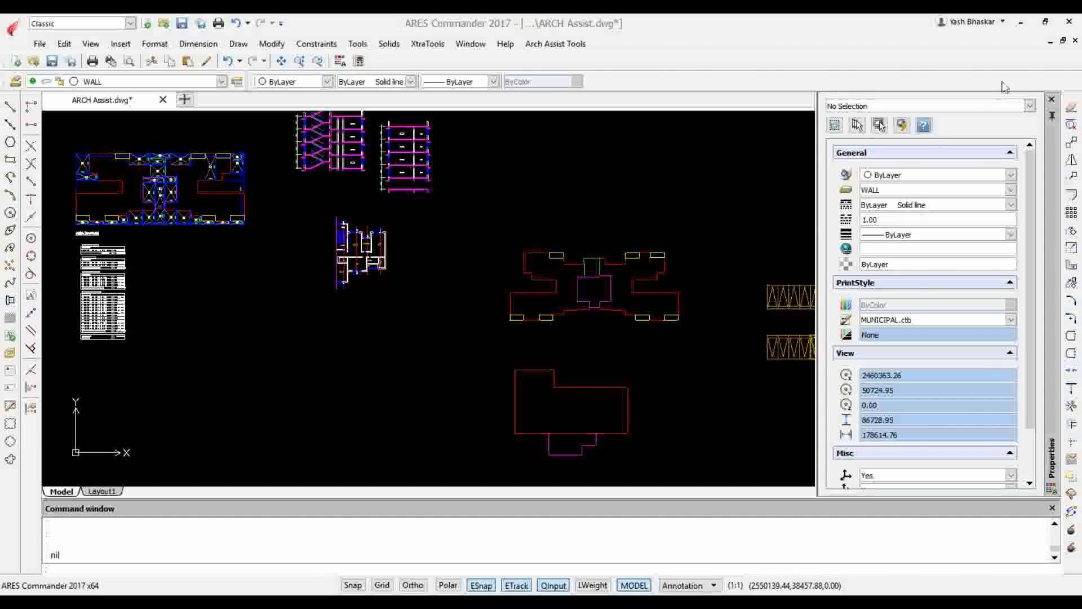
pyautogui.click(719, 179)
pyautogui.press('Escape')
pyautogui.press('Escape')
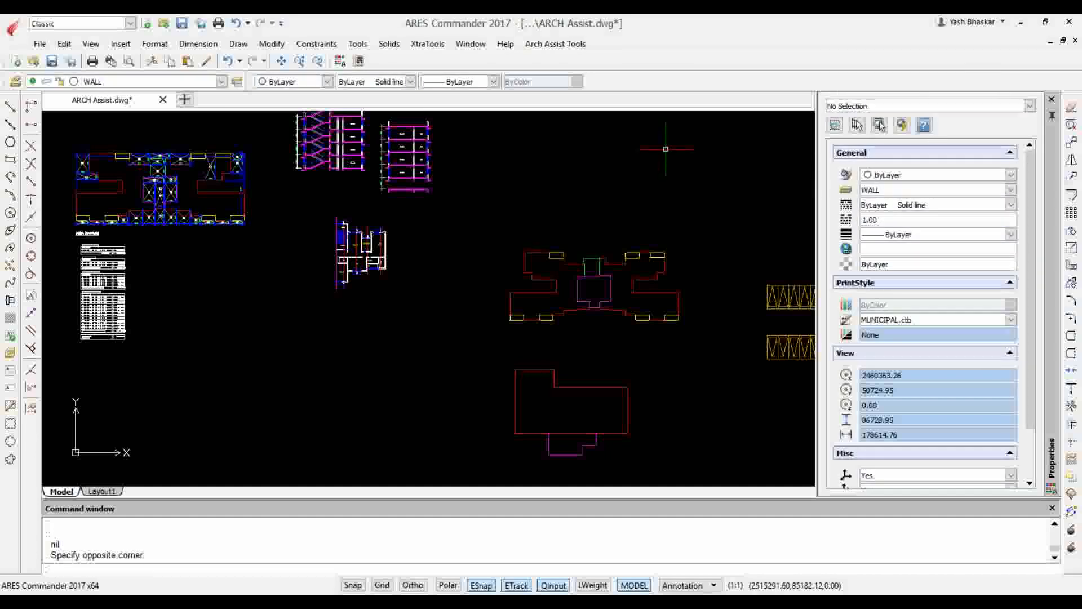
pyautogui.scroll(-4, 700, 192)
pyautogui.scroll(10, 758, 231)
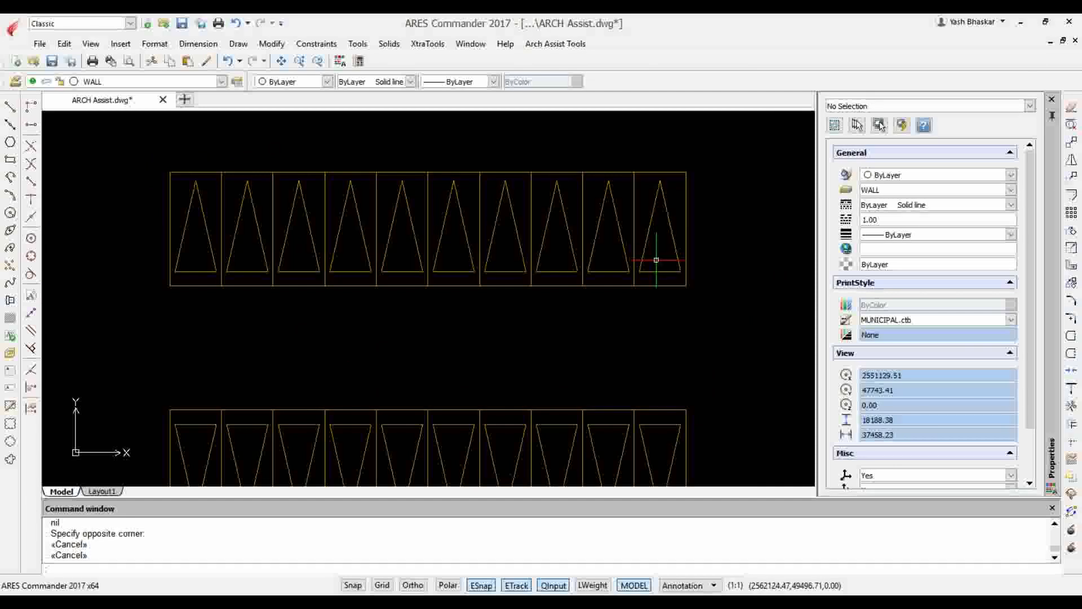
pyautogui.scroll(-3, 640, 245)
pyautogui.scroll(2, 670, 276)
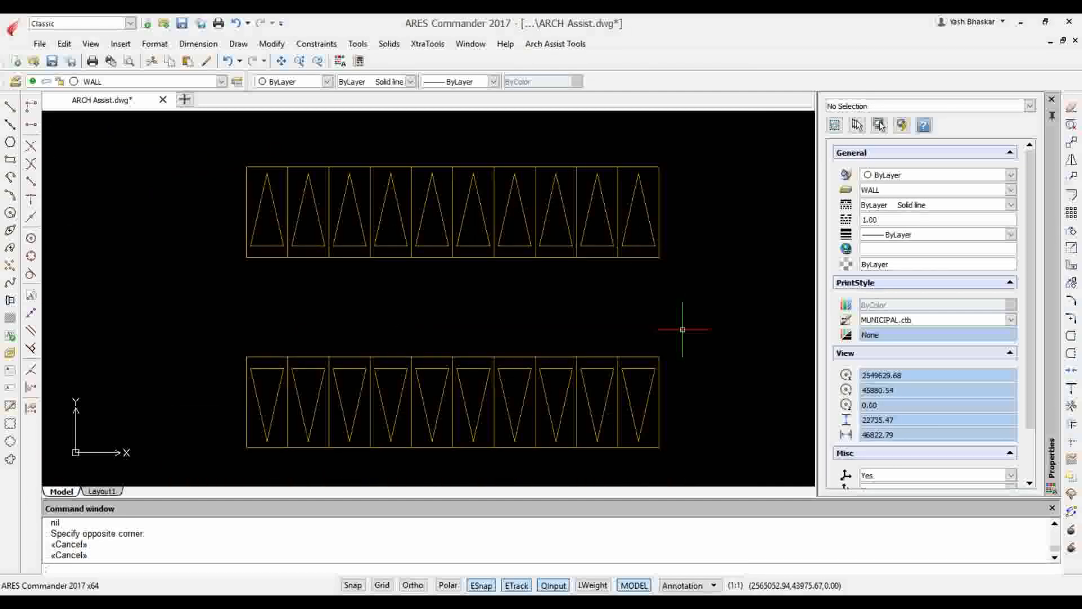
pyautogui.click(555, 44)
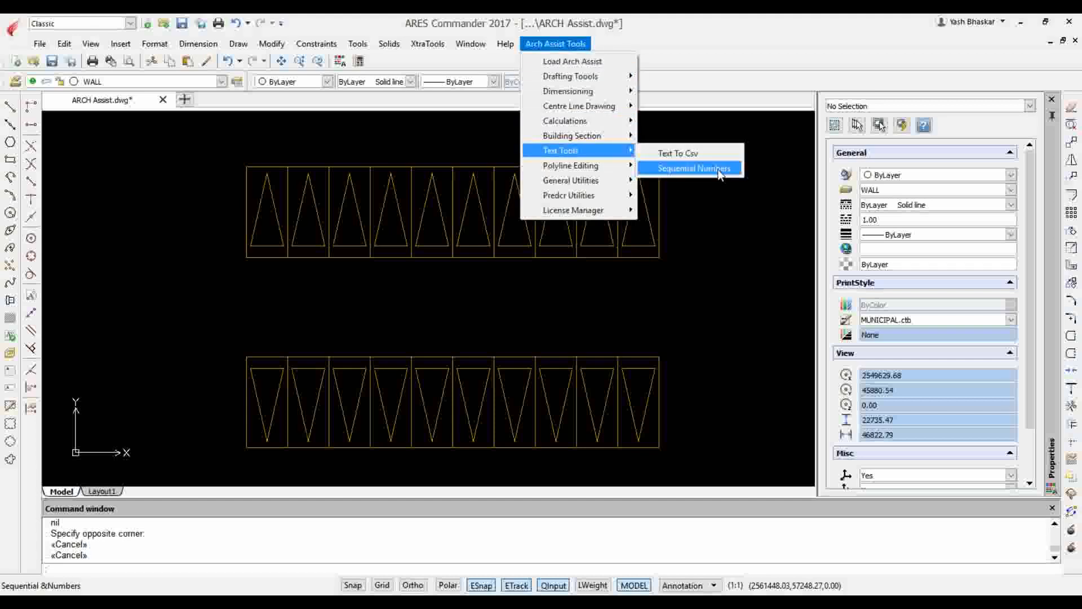
pyautogui.click(719, 174)
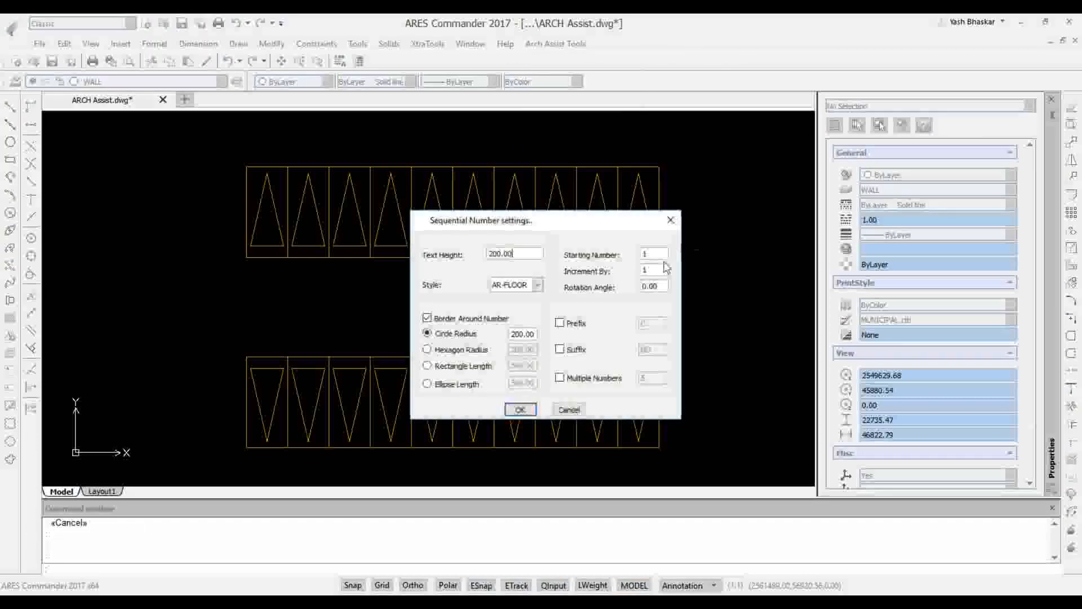
pyautogui.click(587, 382)
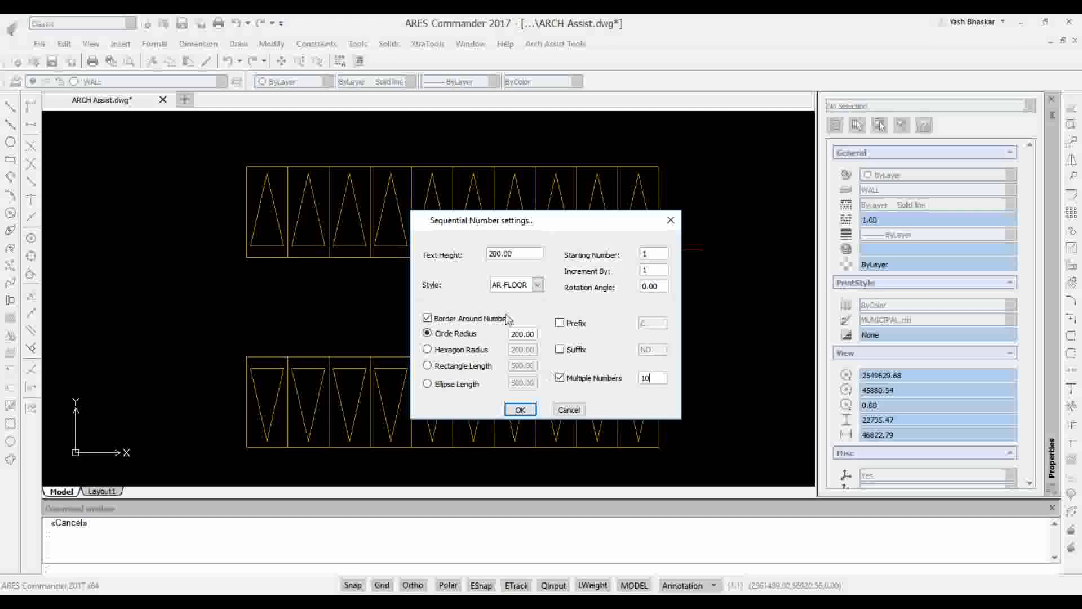
pyautogui.click(520, 410)
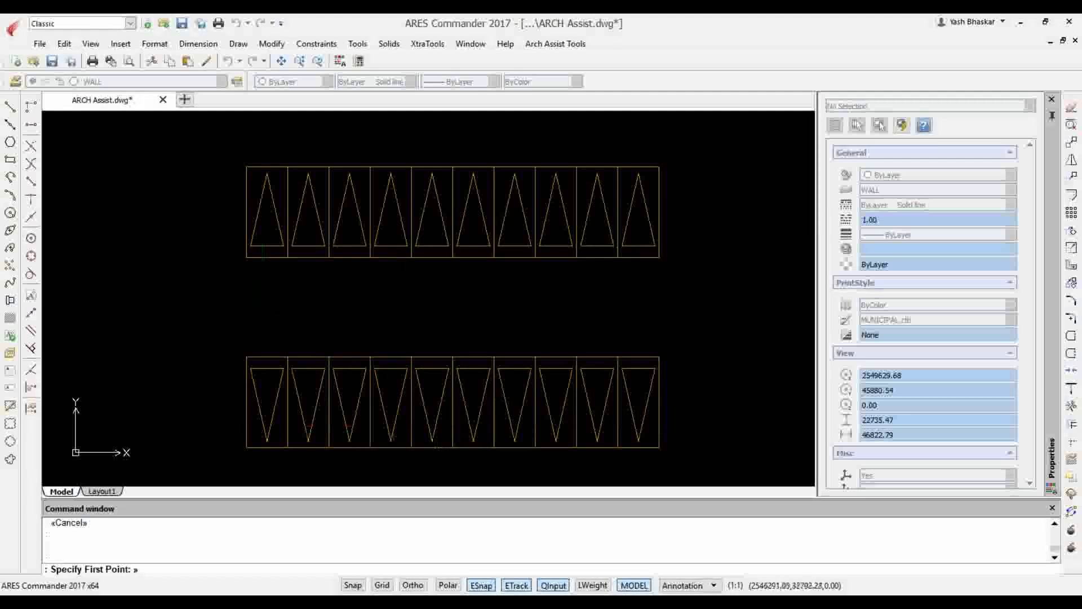
# Turn Ortho on and place the numbers 1 to 10 just below the upper row of bays, running from left to right
pyautogui.click(413, 585)
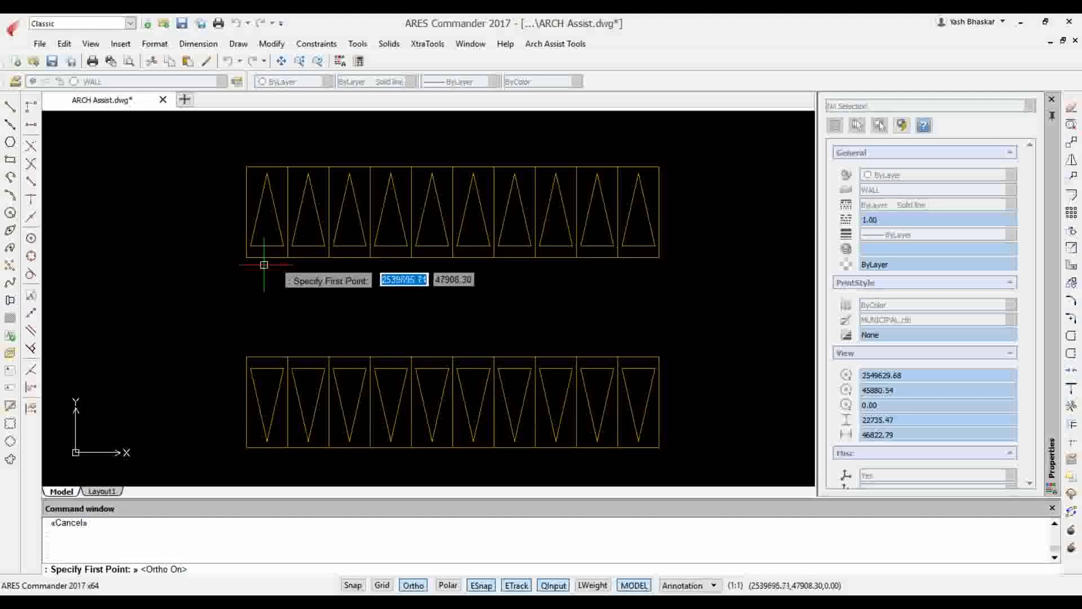
pyautogui.click(264, 264)
pyautogui.click(634, 285)
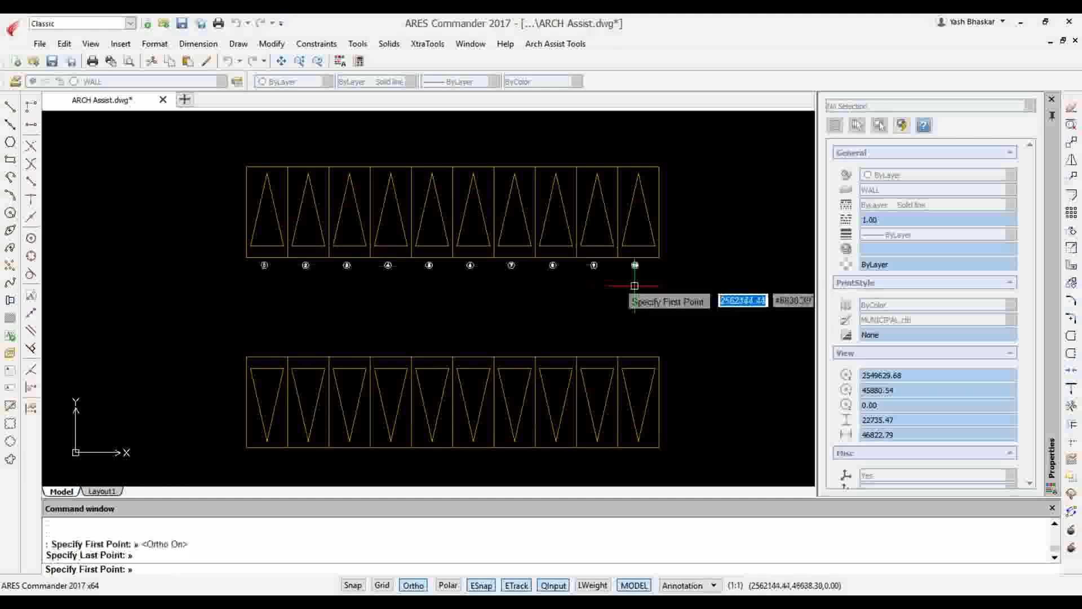
# Examine the circled numbers below the upper row of bays, from the first bay to the last
pyautogui.scroll(5, 261, 269)
pyautogui.scroll(-5, 237, 257)
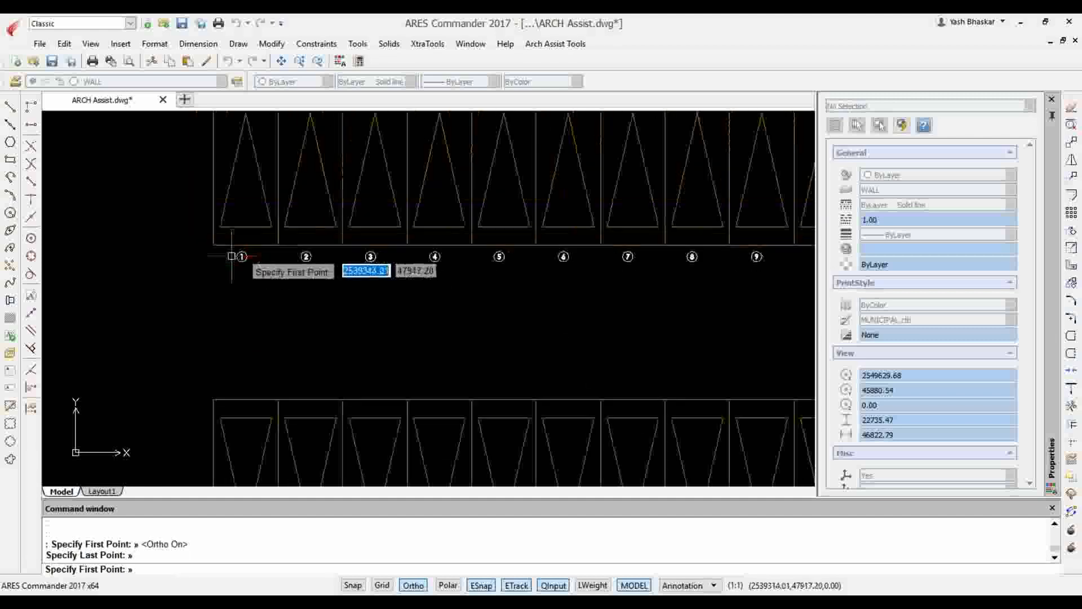
pyautogui.scroll(5, 235, 257)
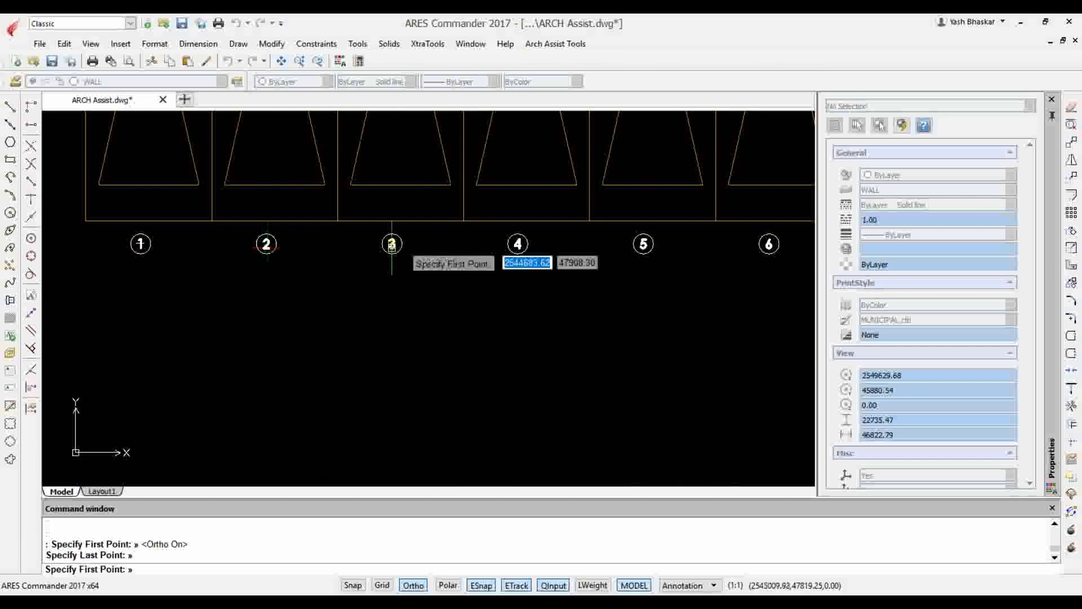
pyautogui.scroll(-3, 360, 250)
pyautogui.scroll(-3, 323, 249)
pyautogui.scroll(2, 563, 266)
pyautogui.scroll(2, 642, 247)
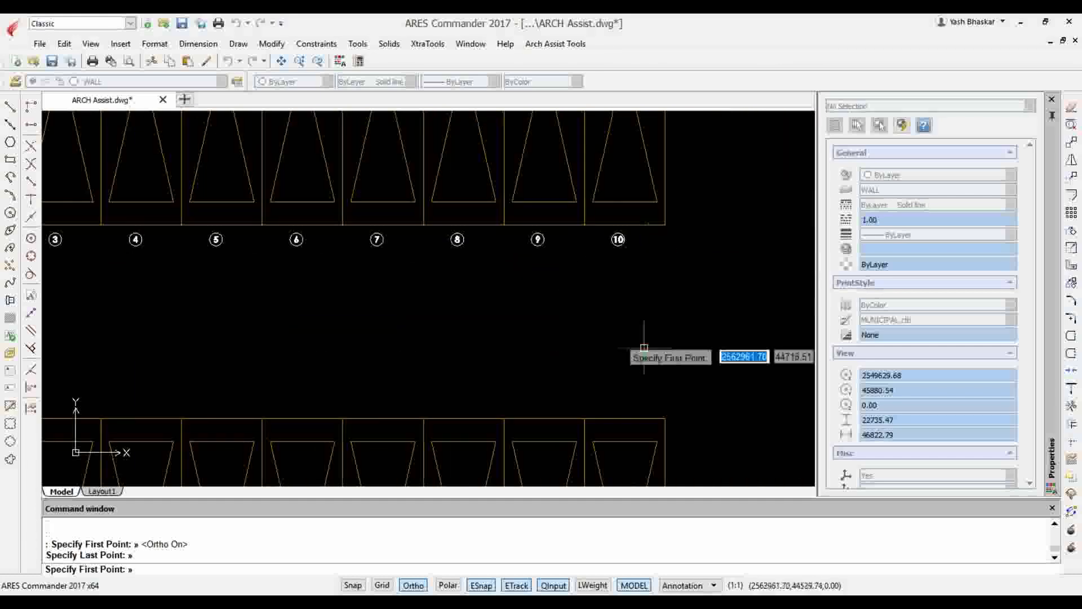
pyautogui.scroll(-3, 631, 338)
pyautogui.scroll(2, 626, 338)
pyautogui.scroll(-2, 623, 338)
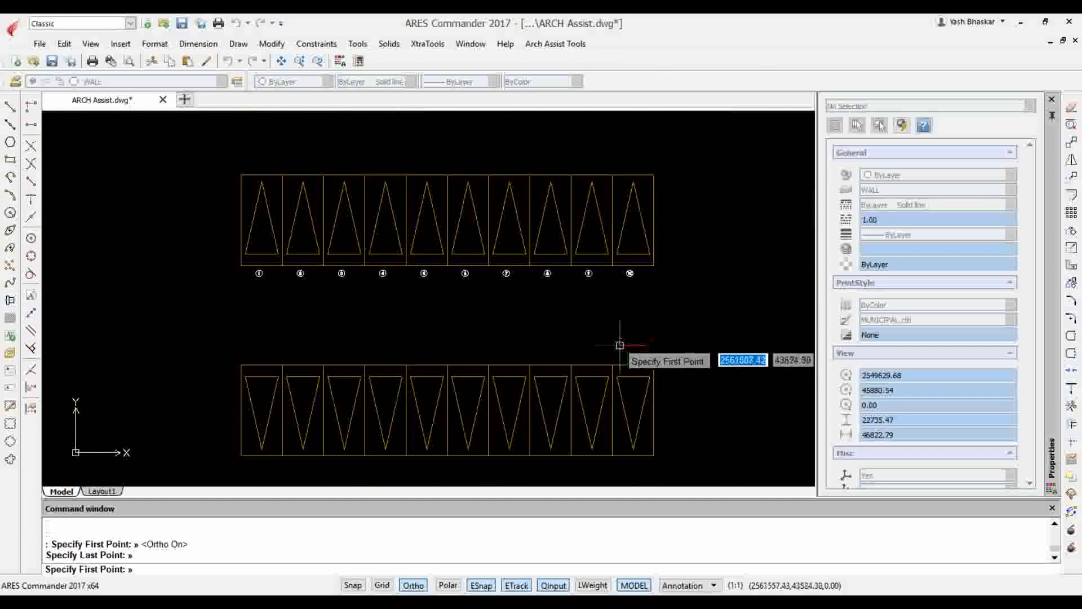
# Place the numbers 11 to 20 just above the lower row of bays, running from right to left
pyautogui.scroll(1, 623, 349)
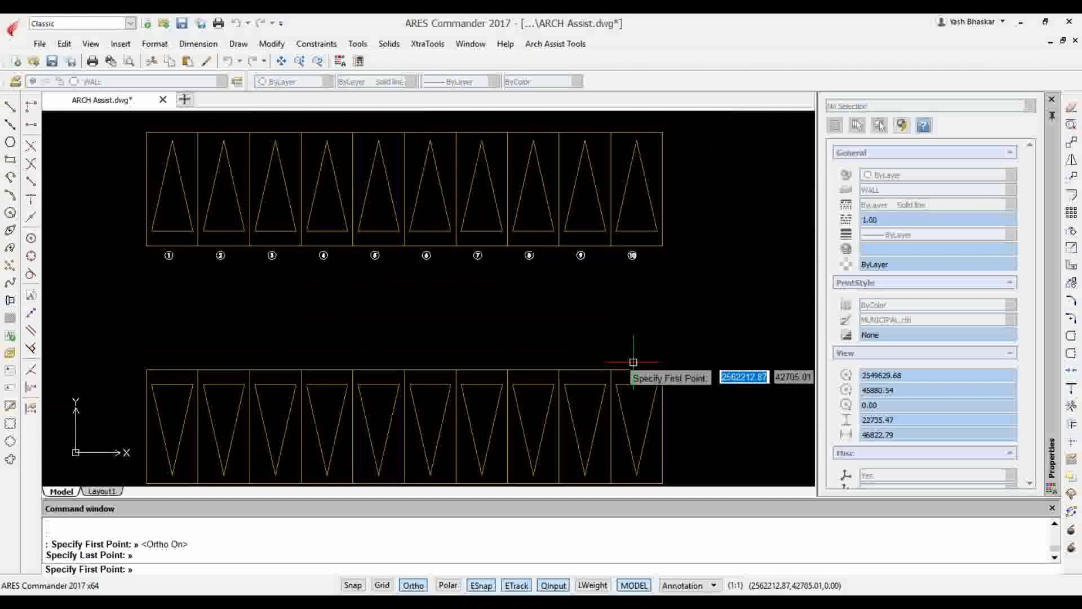
pyautogui.click(633, 362)
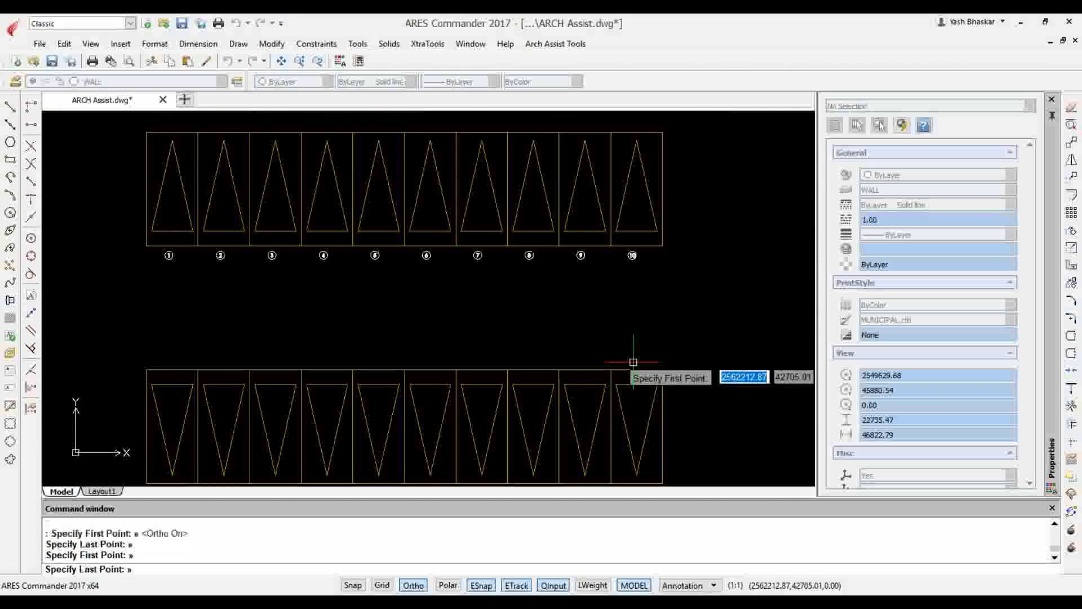
pyautogui.click(169, 340)
# Examine the numbering along the lower row of bays, end the numbering command, and view both rows together
pyautogui.scroll(3, 569, 391)
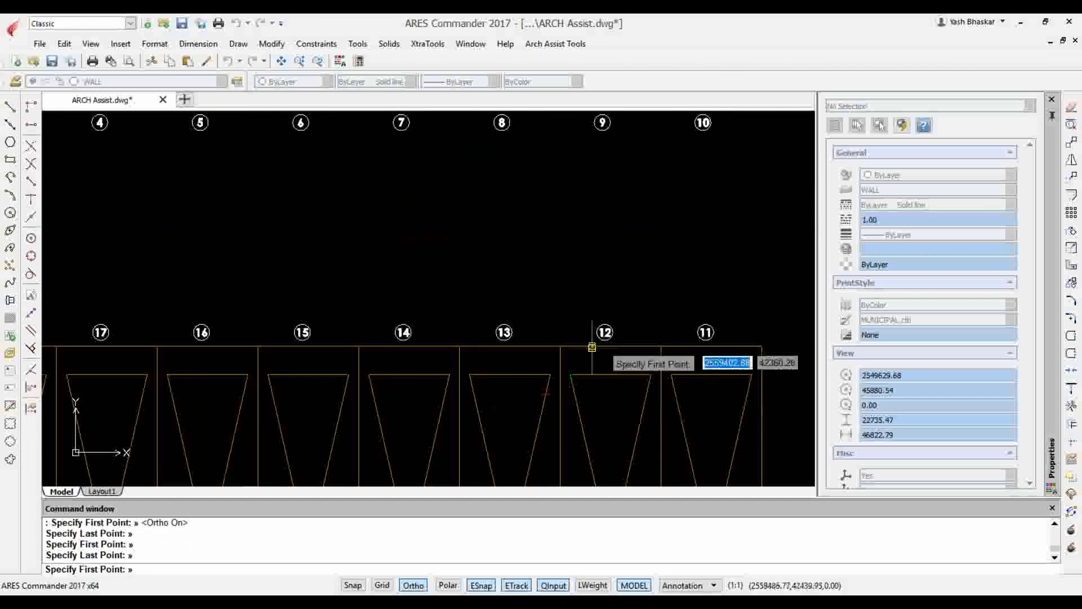
pyautogui.scroll(-3, 592, 347)
pyautogui.scroll(3, 169, 315)
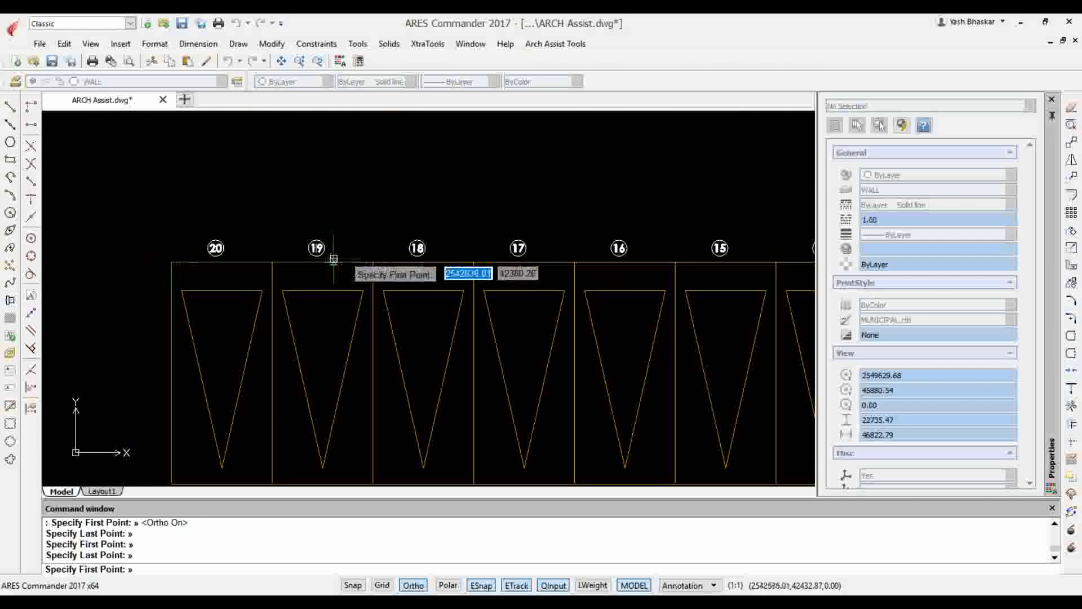
pyautogui.scroll(-4, 349, 261)
pyautogui.scroll(4, 670, 264)
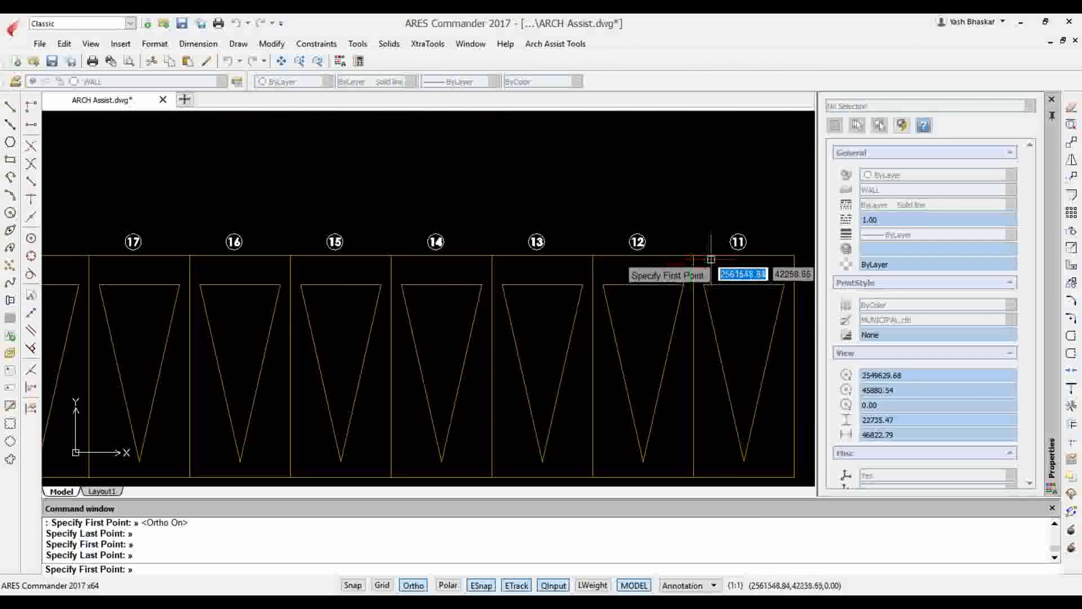
pyautogui.scroll(-4, 586, 265)
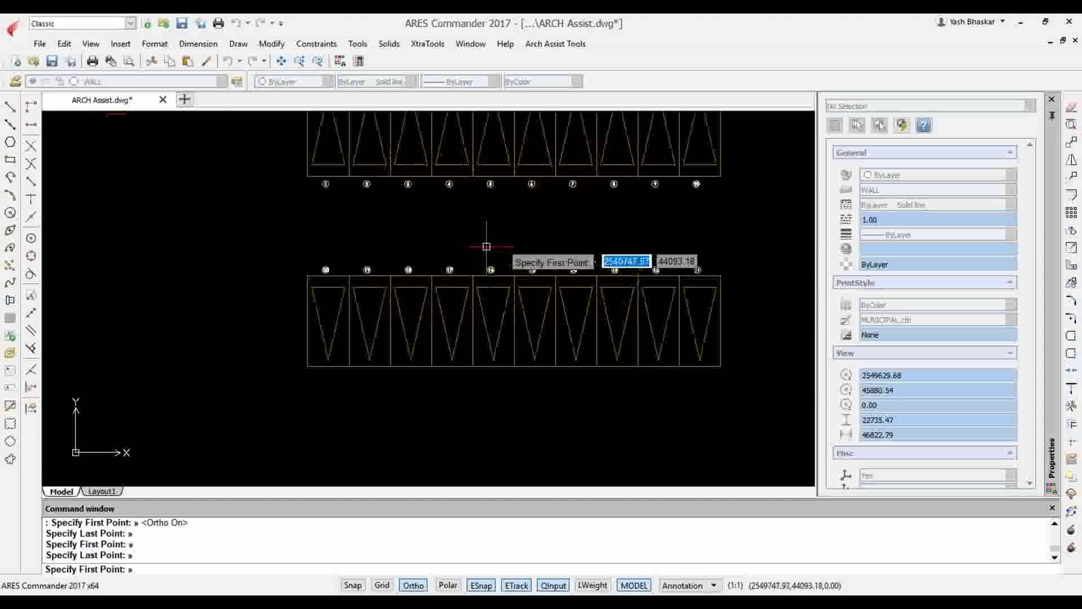
pyautogui.scroll(1, 301, 266)
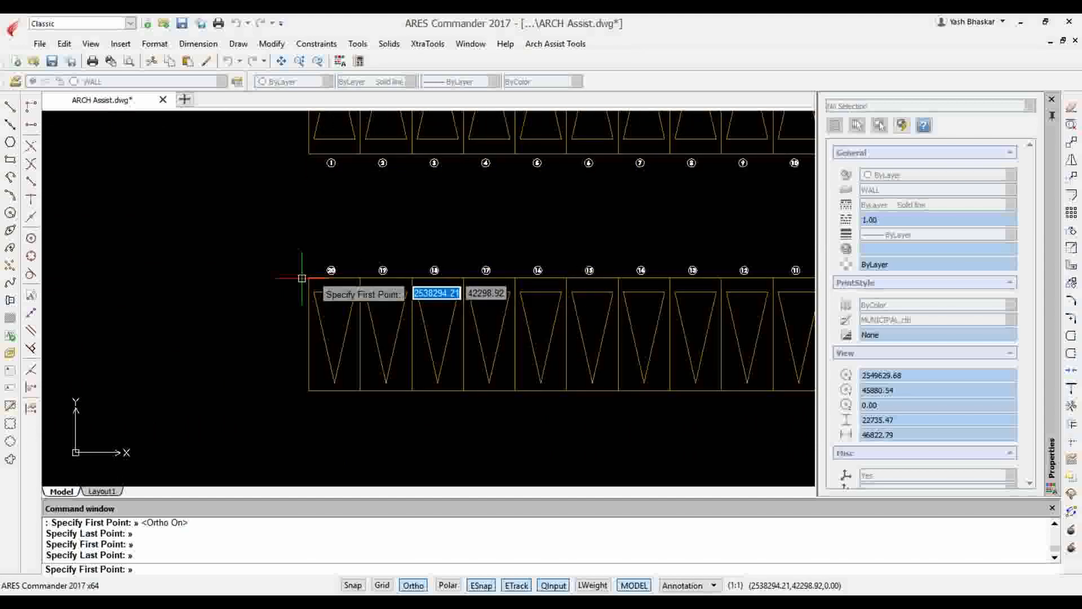
pyautogui.press('Escape')
pyautogui.scroll(-1, 274, 229)
pyautogui.scroll(-2, 395, 186)
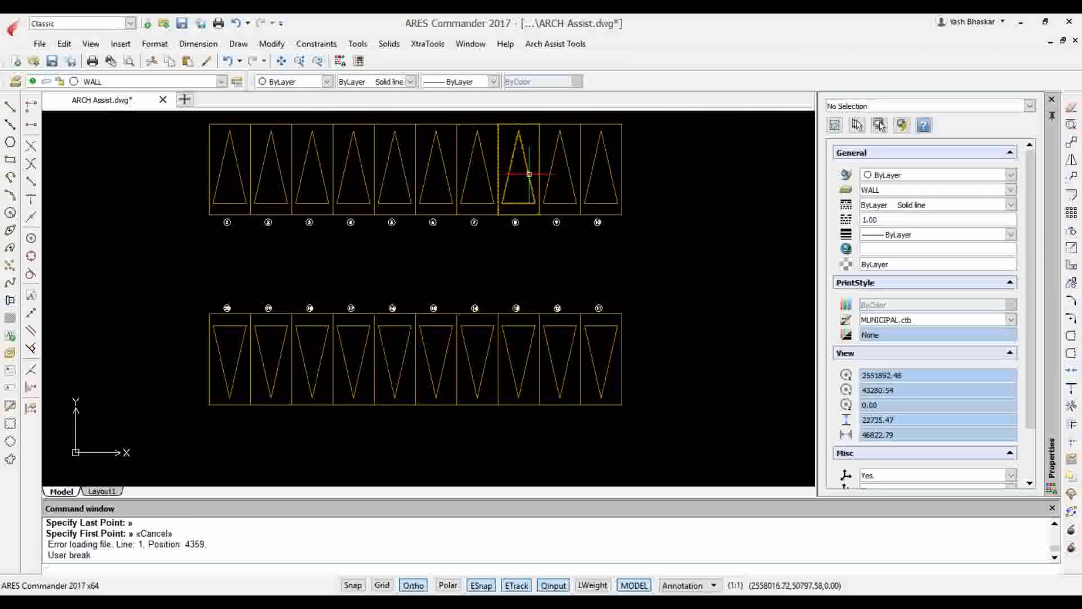
pyautogui.scroll(-4, 489, 236)
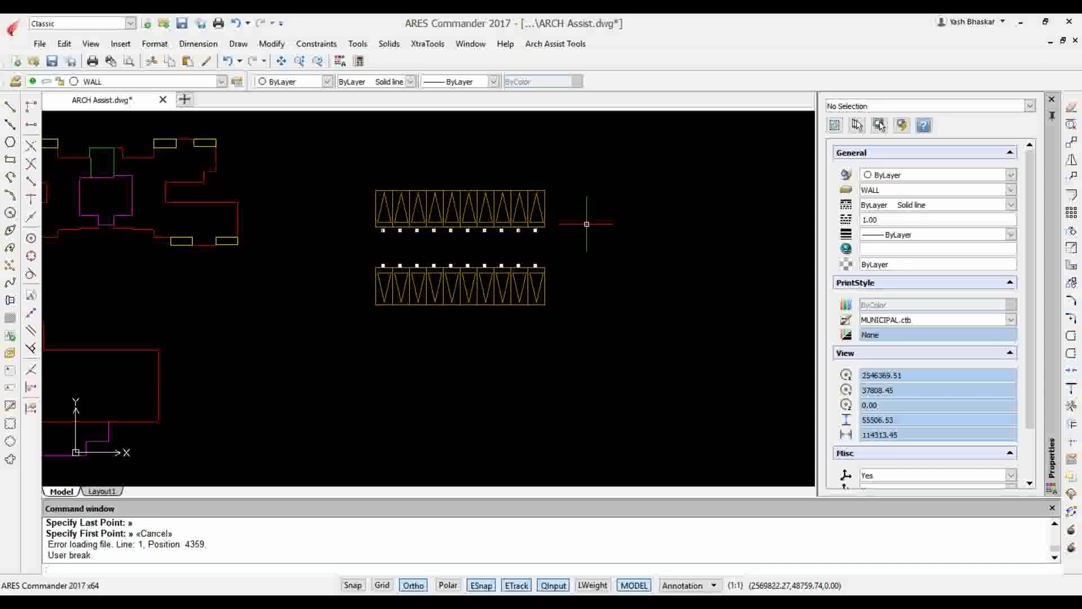
pyautogui.scroll(3, 587, 224)
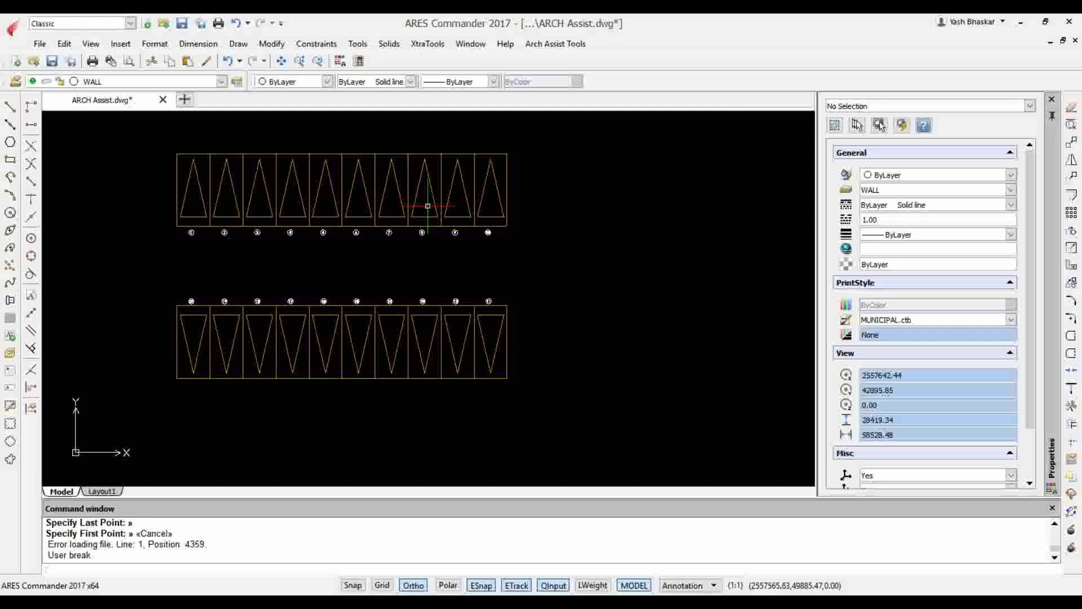
pyautogui.scroll(2, 480, 236)
pyautogui.scroll(-2, 513, 236)
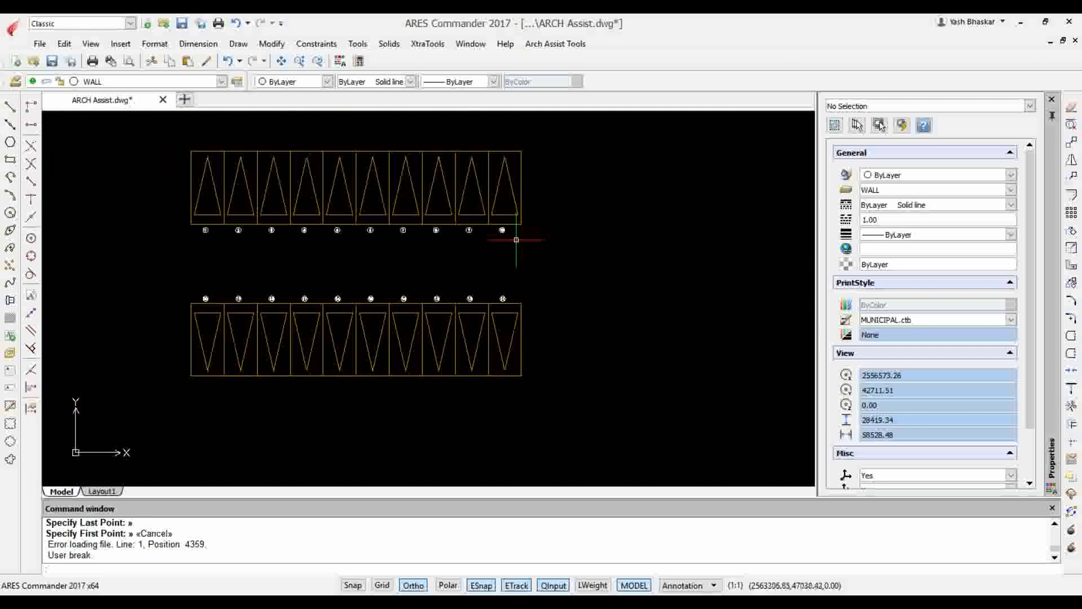
# Copy both numbered rows of bays horizontally into the empty space to the right of the originals
pyautogui.click(560, 394)
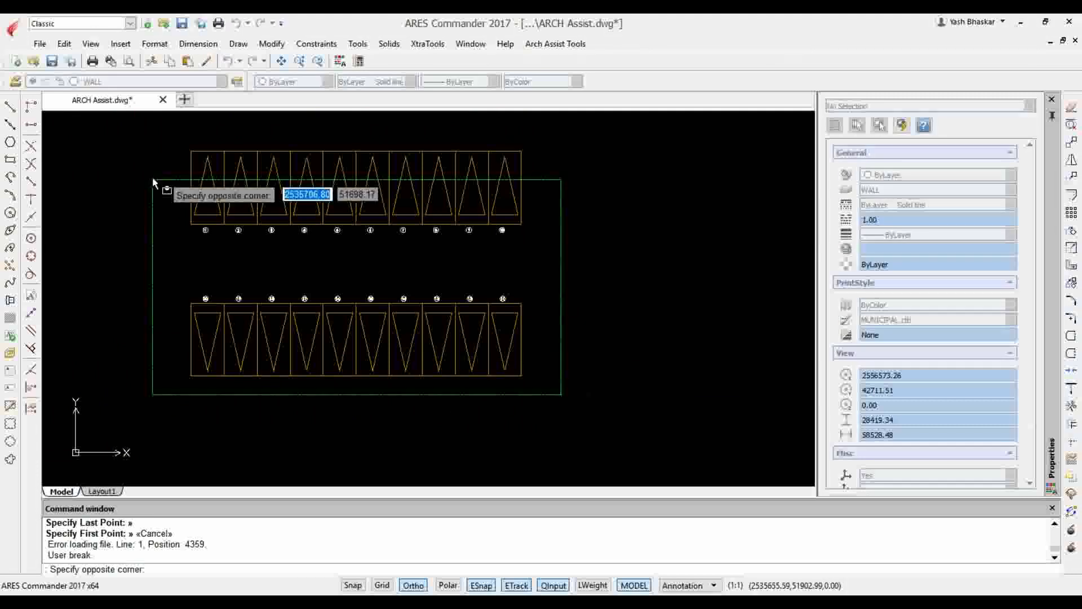
pyautogui.click(154, 141)
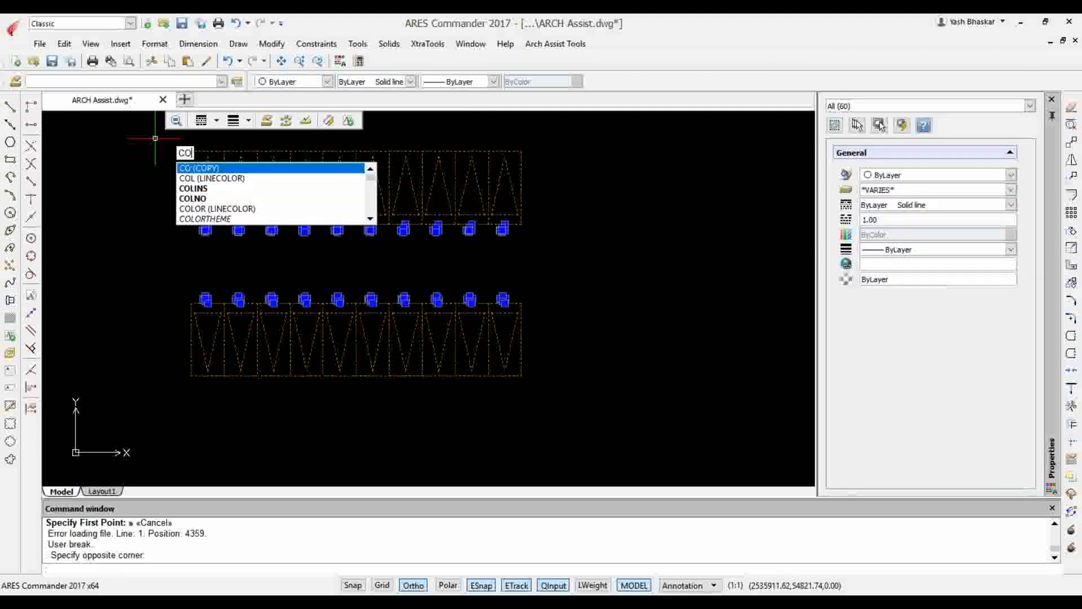
pyautogui.press('Return')
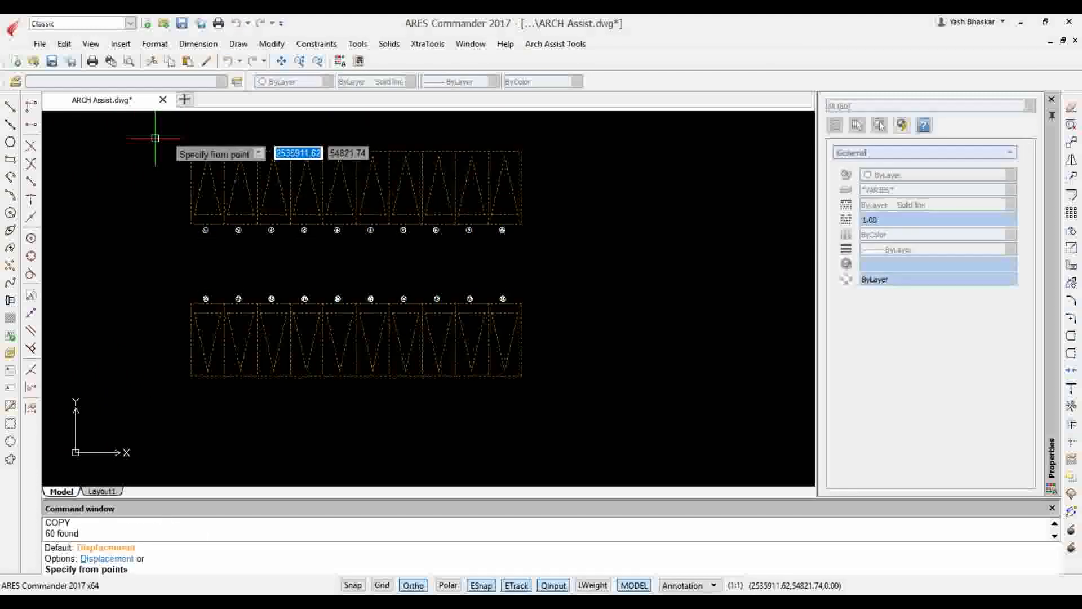
pyautogui.click(530, 262)
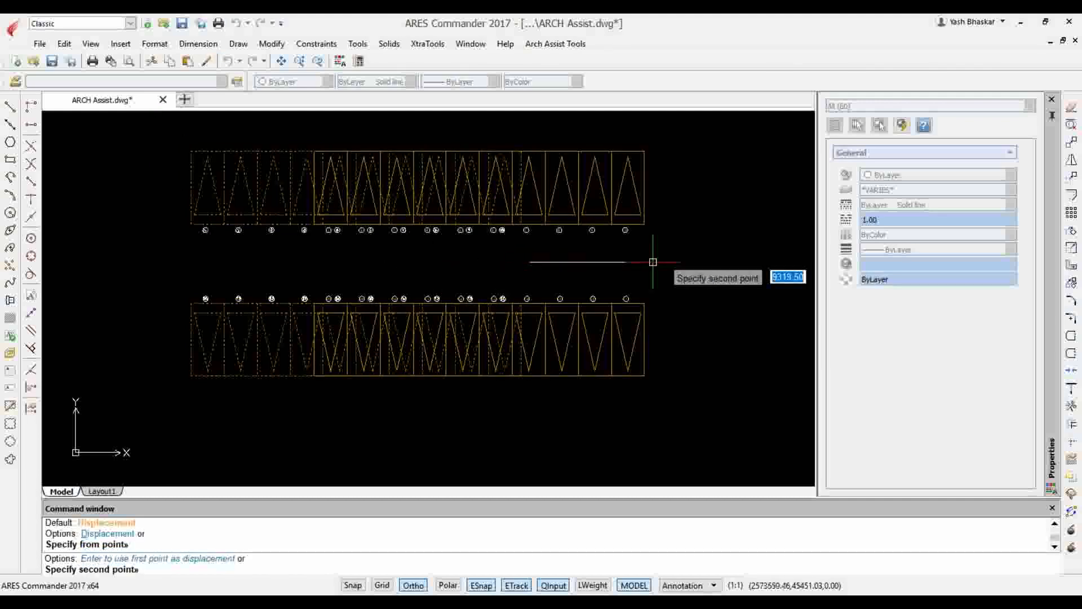
pyautogui.moveTo(674, 271); pyautogui.dragTo(260, 246, button='middle')
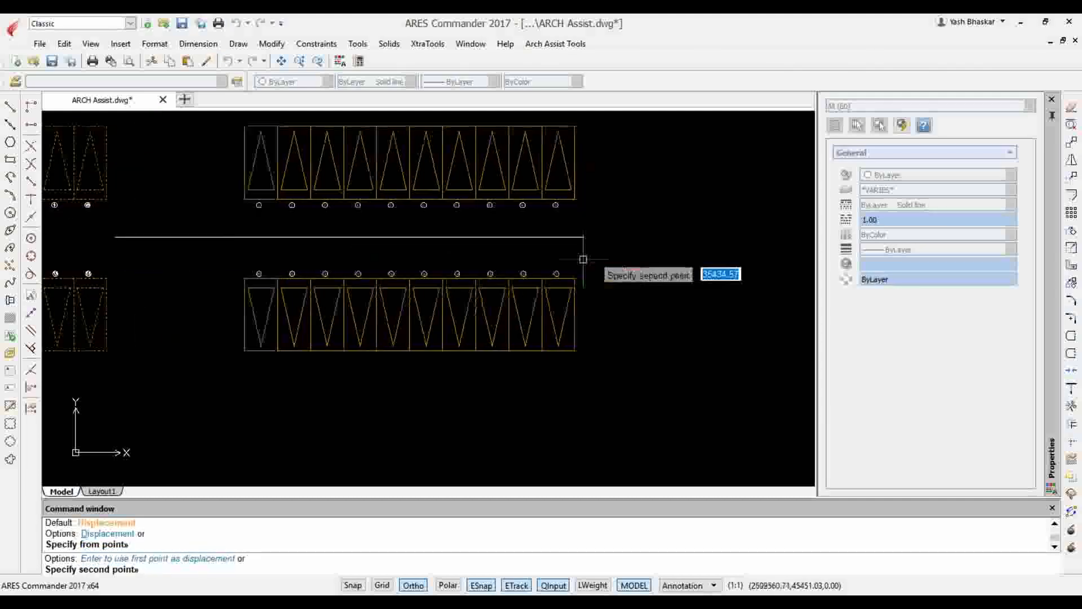
pyautogui.click(512, 256)
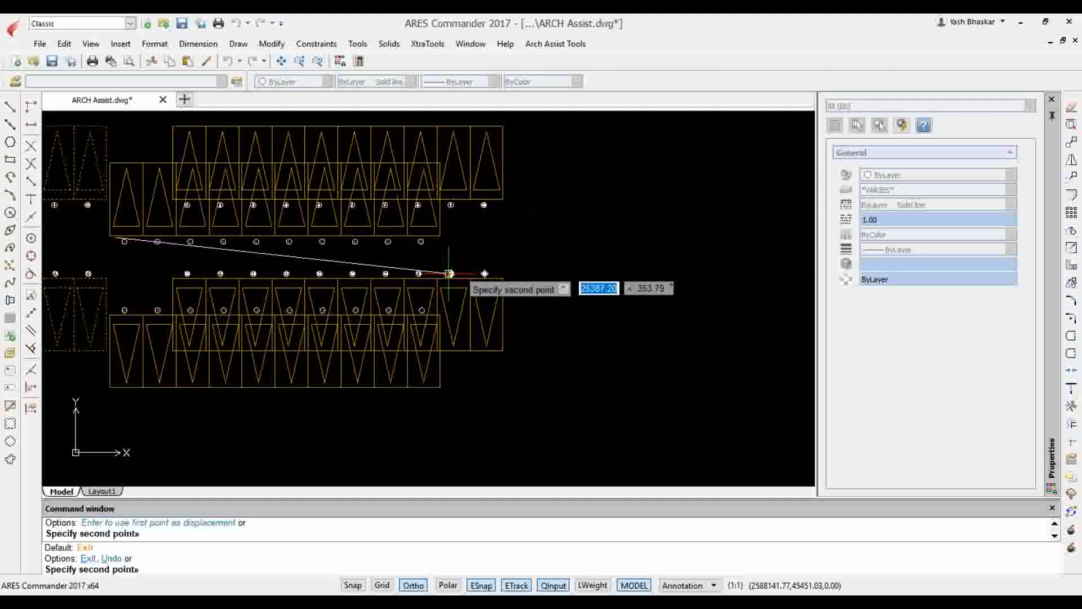
pyautogui.press('Escape')
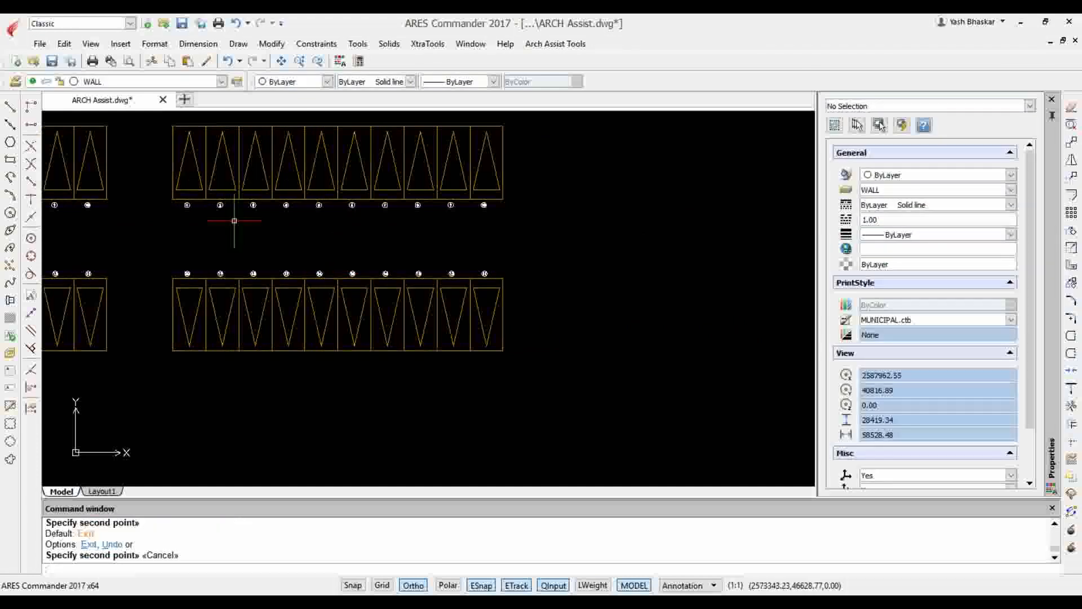
# Compare the numbers on the copied rows of bays with those on the original rows
pyautogui.scroll(4, 225, 220)
pyautogui.scroll(-4, 441, 211)
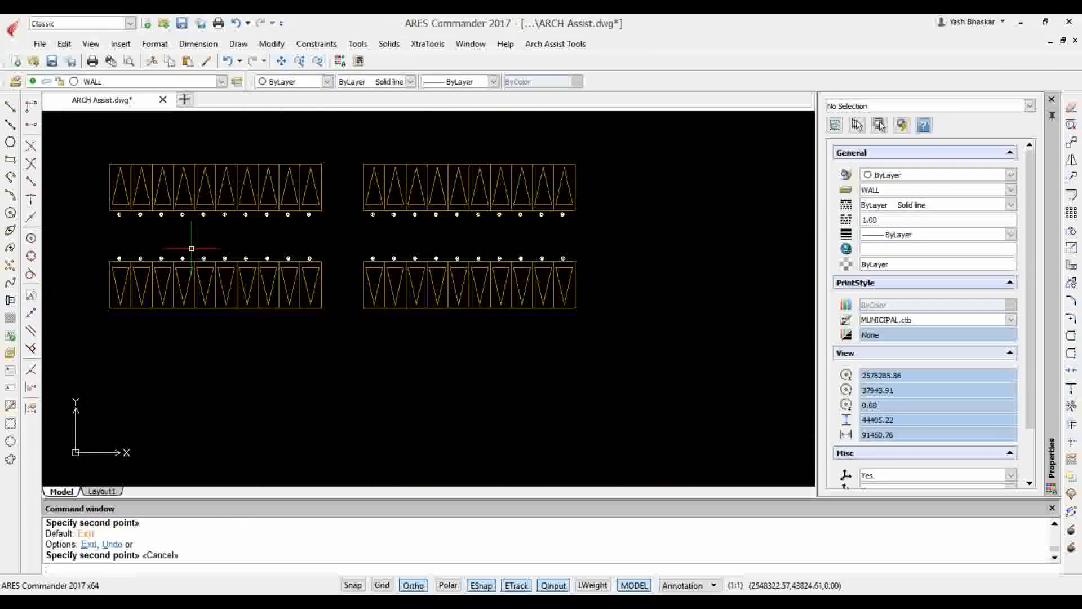
pyautogui.scroll(4, 123, 246)
pyautogui.scroll(-6, 85, 227)
pyautogui.scroll(5, 513, 172)
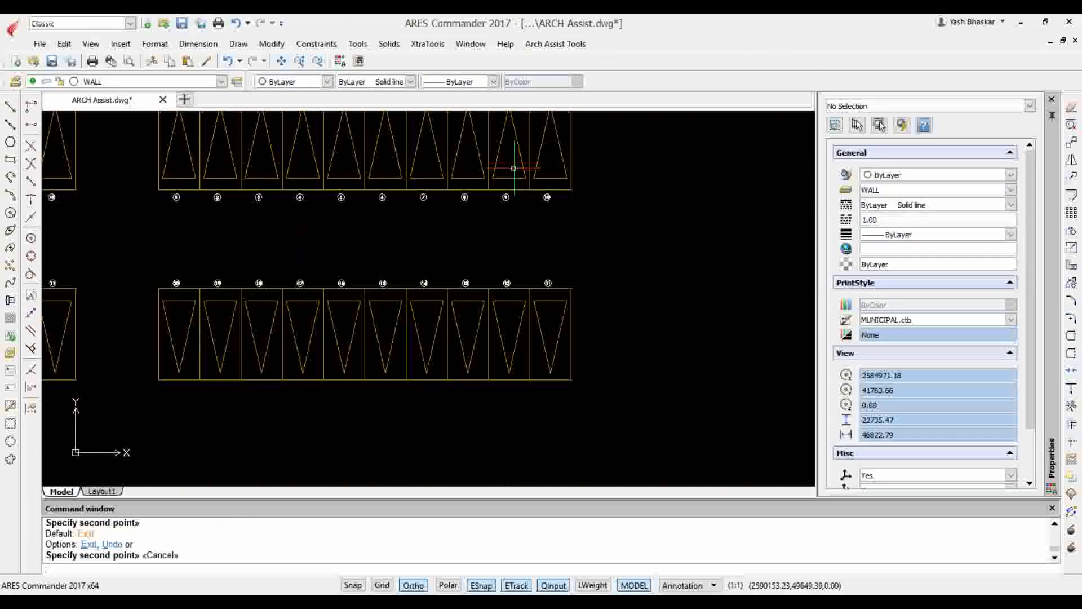
pyautogui.scroll(-1, 610, 236)
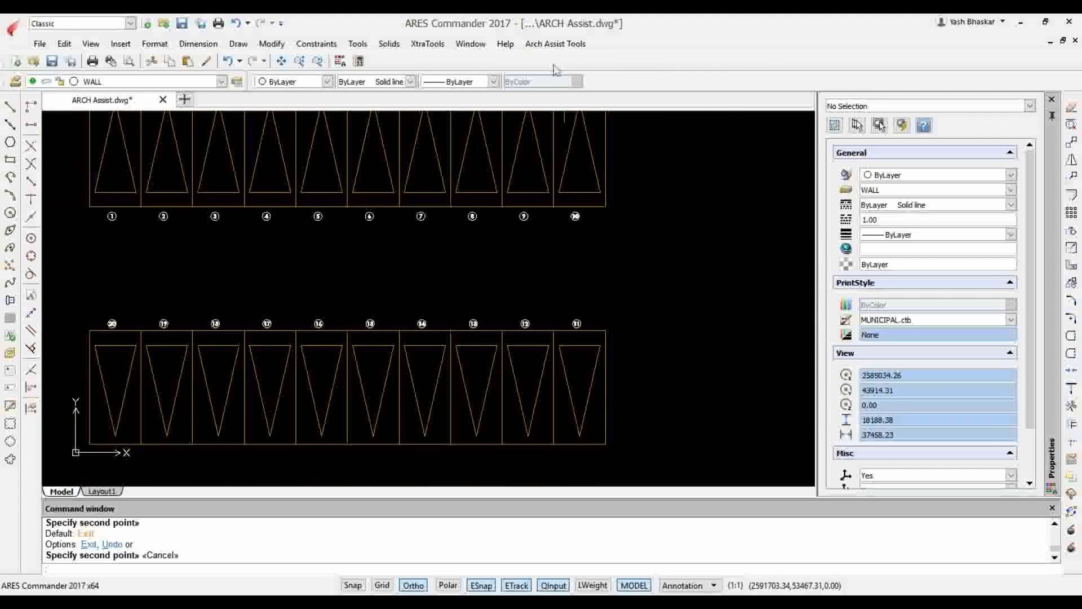
# Start the Calculate tool with Add as the operation and 20 as the fixed figure
pyautogui.click(555, 43)
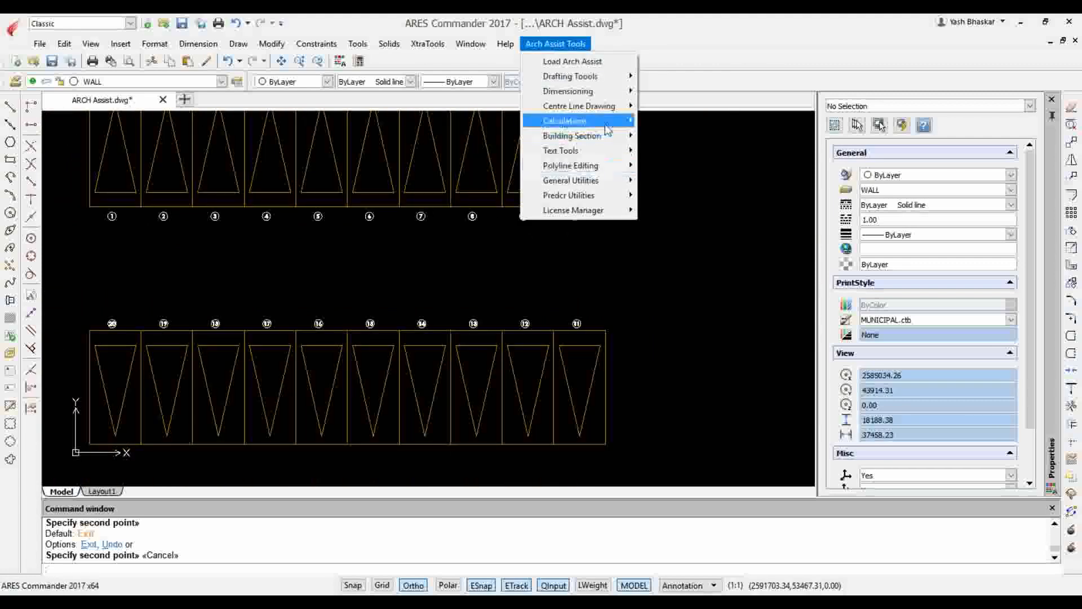
pyautogui.moveTo(606, 128)
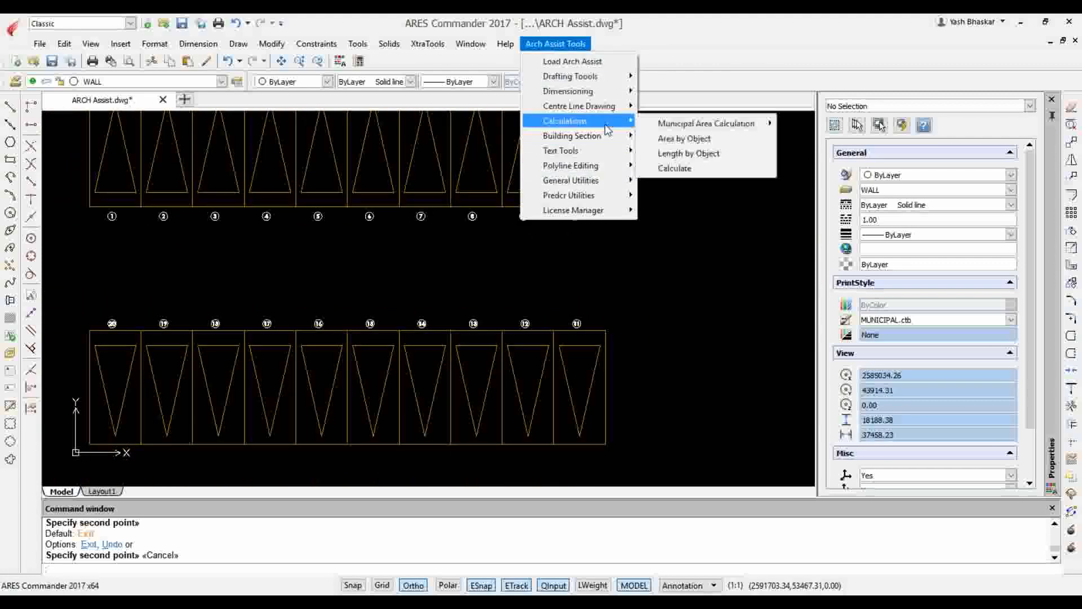
pyautogui.click(729, 169)
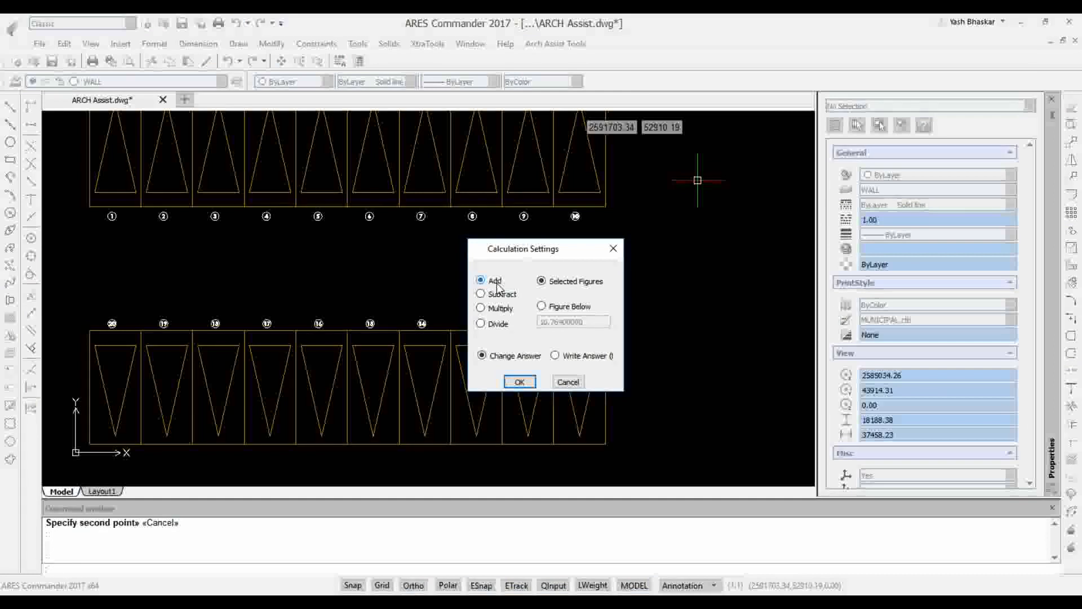
pyautogui.click(556, 308)
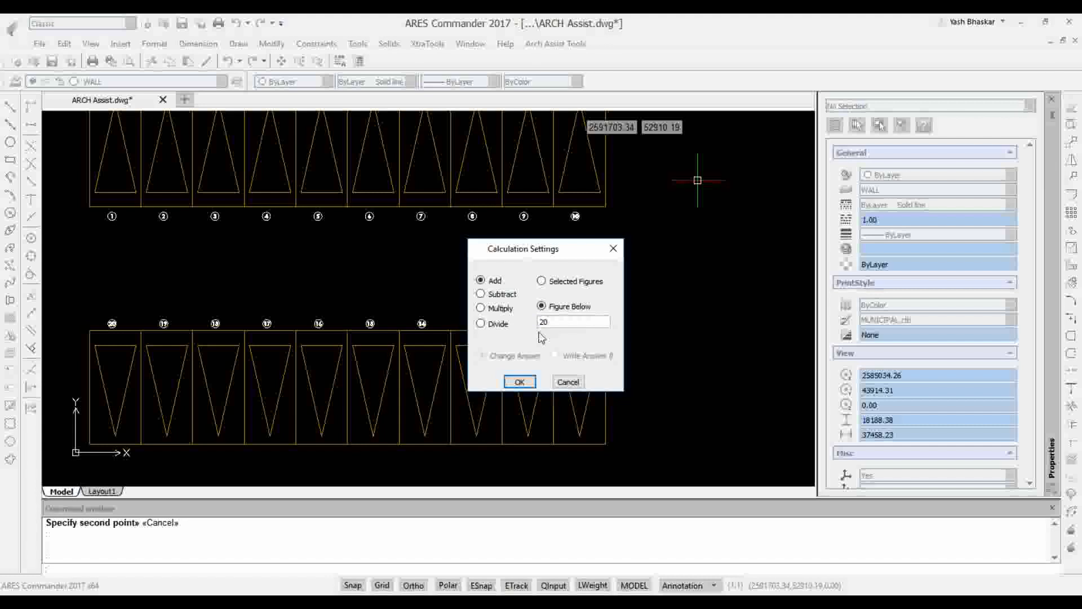
pyautogui.click(519, 382)
# Apply the addition to all bay numbers between the two copied rows of bays
pyautogui.scroll(2, 142, 234)
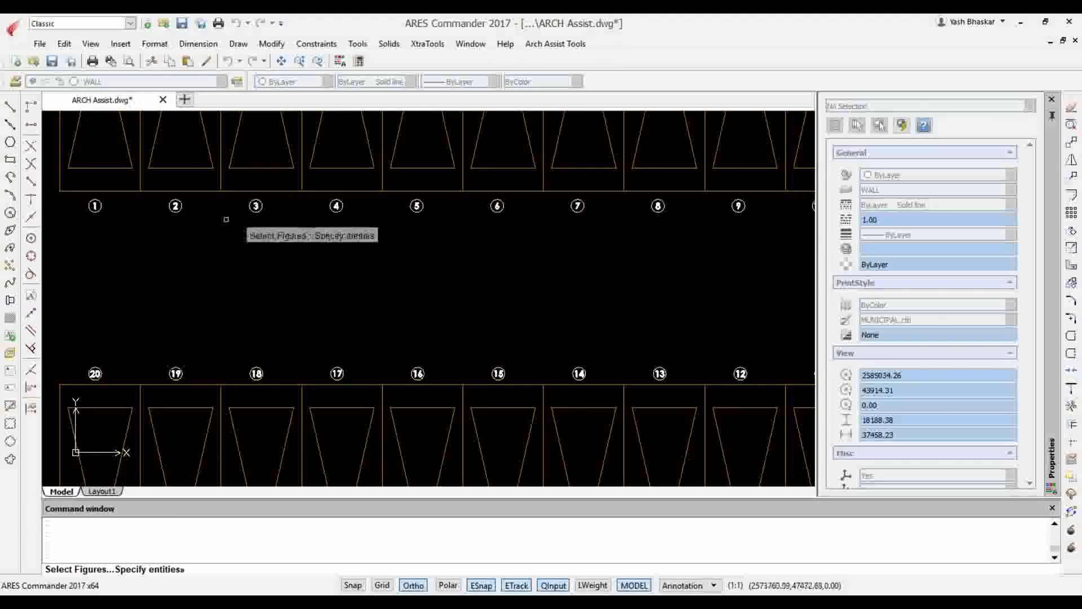
pyautogui.scroll(-2, 227, 219)
pyautogui.scroll(-3, 251, 220)
pyautogui.scroll(4, 215, 236)
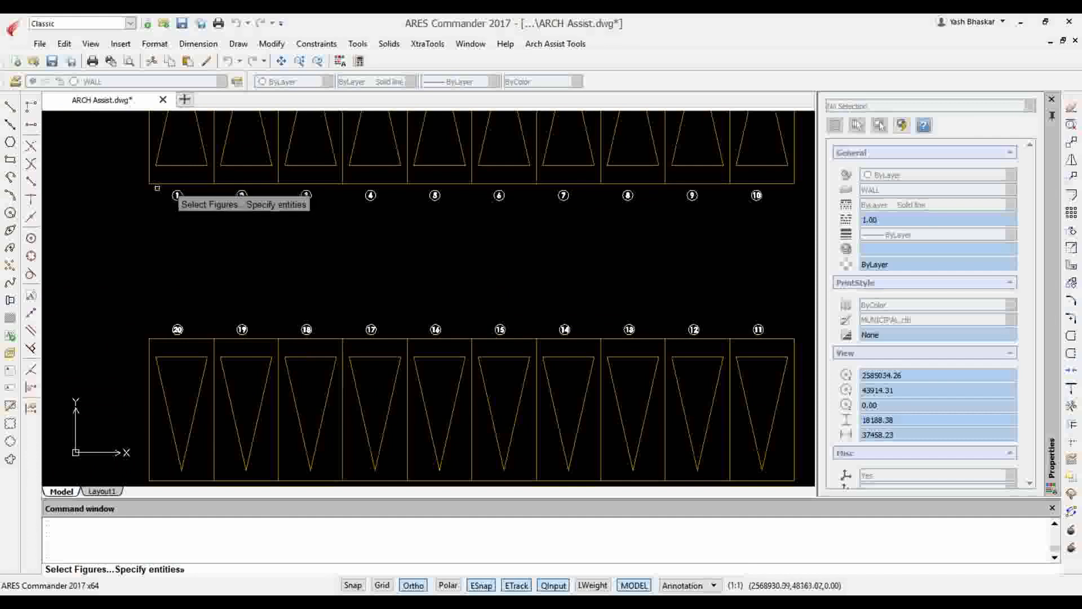
pyautogui.scroll(-2, 445, 327)
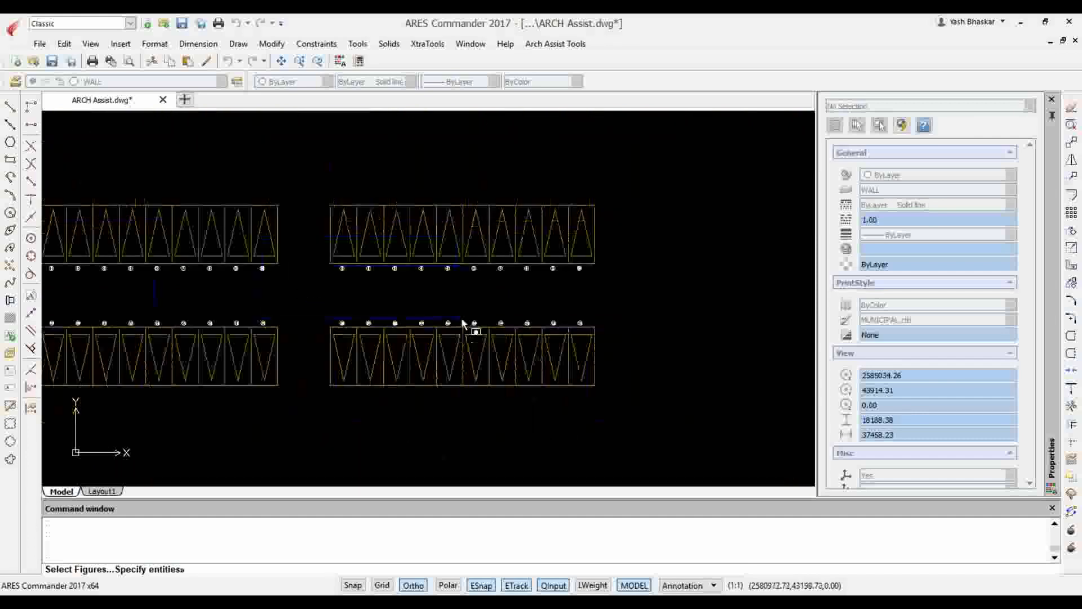
pyautogui.scroll(4, 599, 331)
pyautogui.click(585, 325)
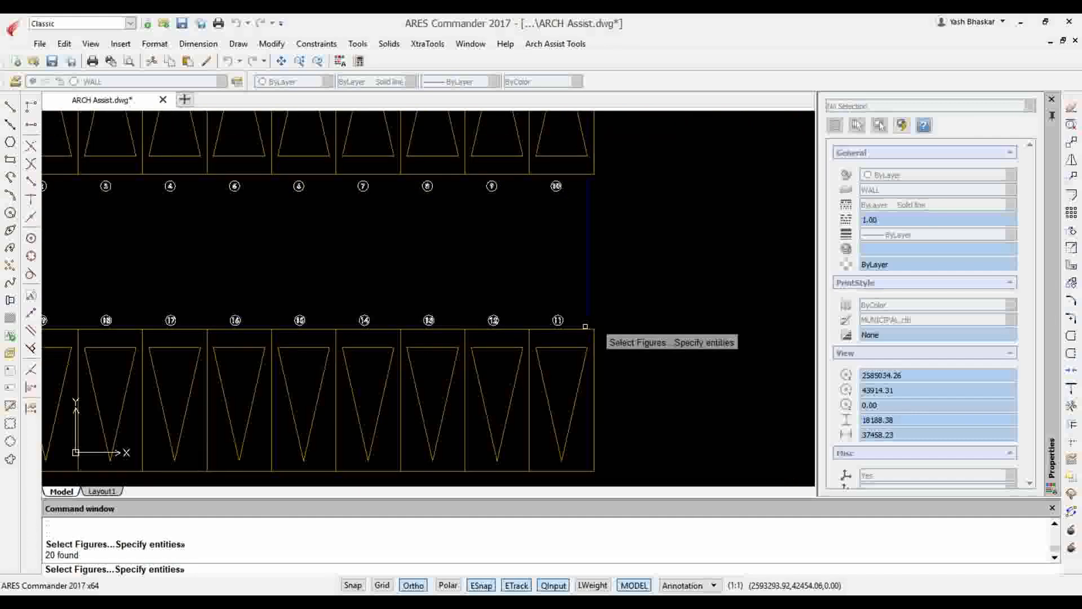
pyautogui.scroll(-2, 603, 290)
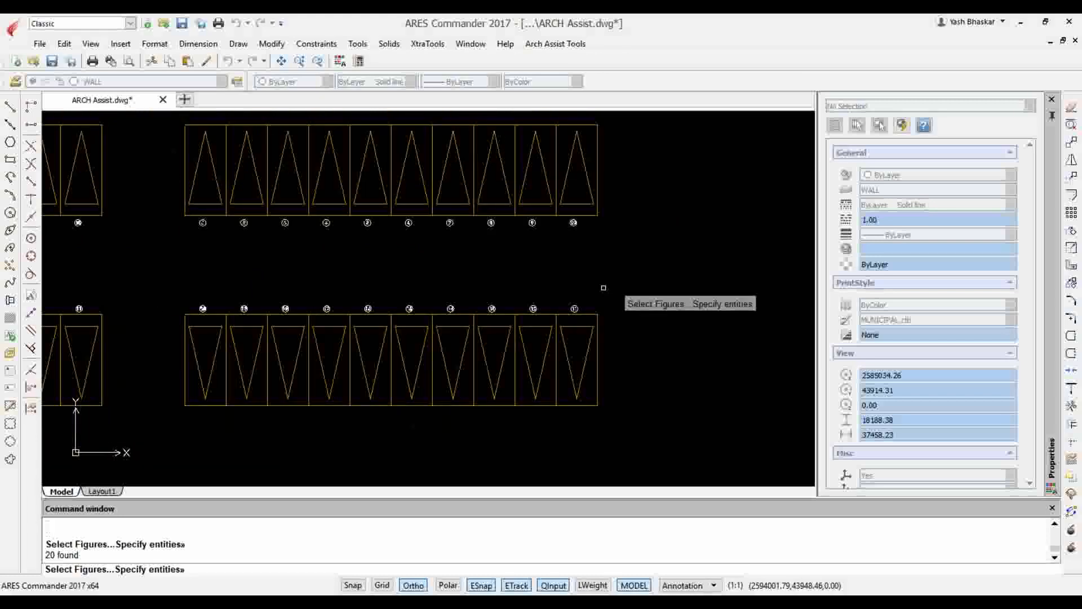
# Compare the recalculated numbers on the copied bays with the original rows, and end the calculation command
pyautogui.scroll(5, 180, 222)
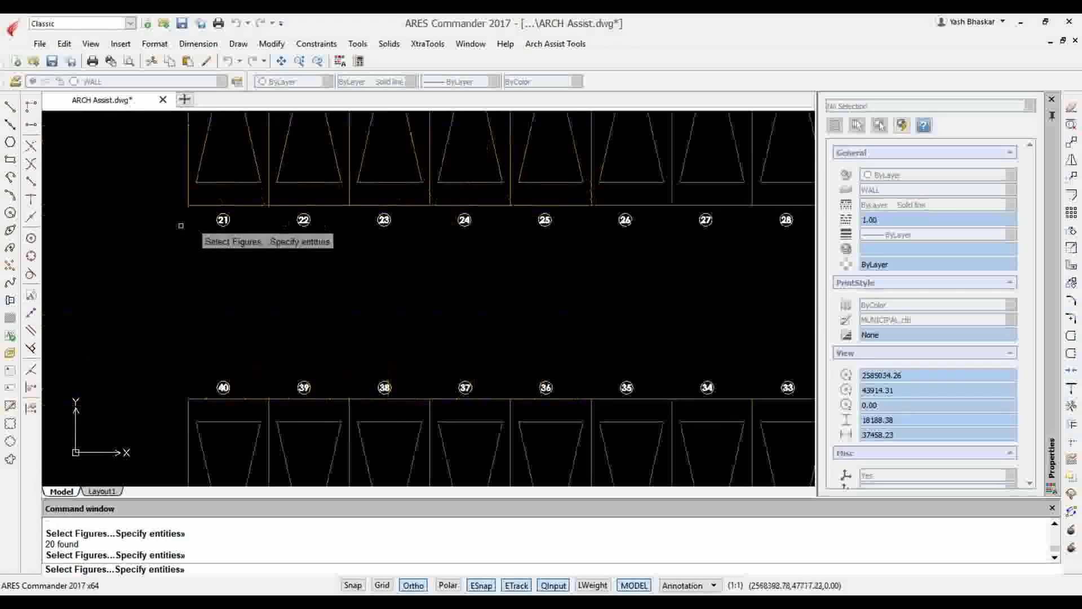
pyautogui.scroll(-2, 405, 209)
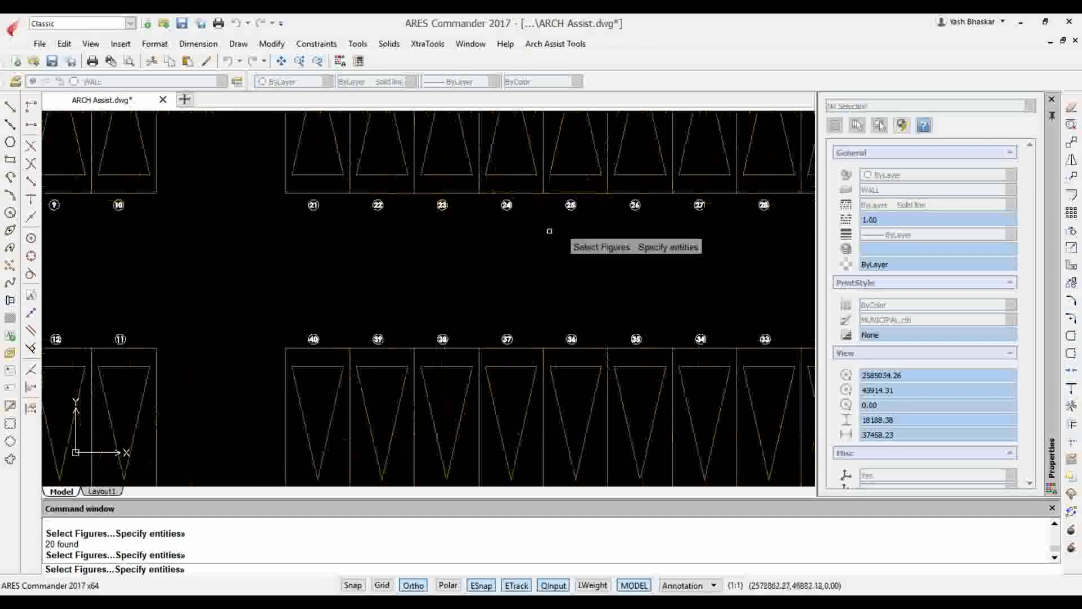
pyautogui.scroll(1, 556, 226)
pyautogui.scroll(-2, 341, 213)
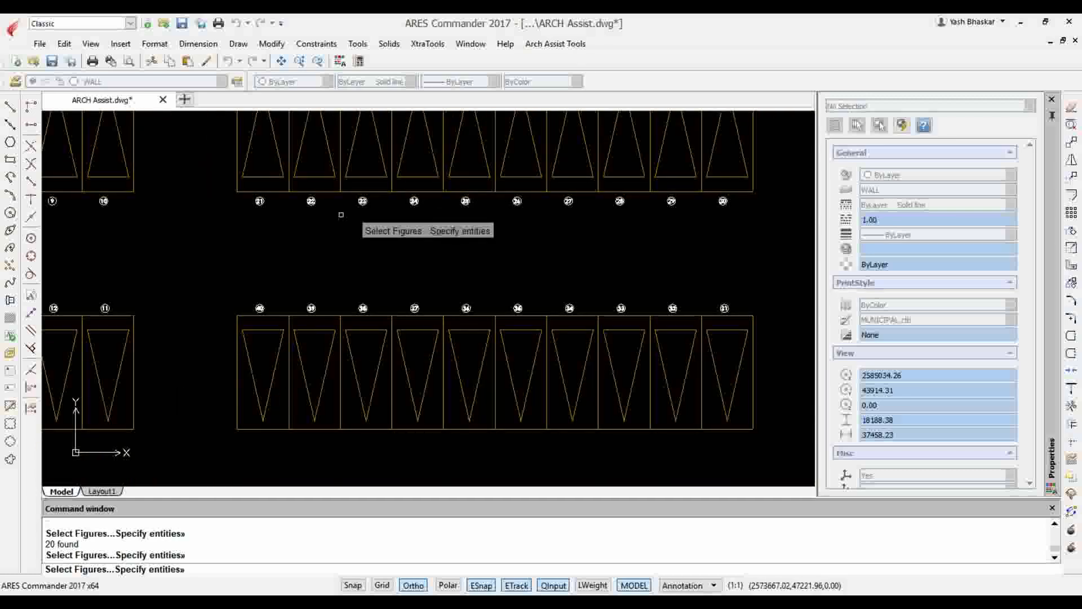
pyautogui.scroll(-3, 454, 213)
pyautogui.scroll(2, 373, 210)
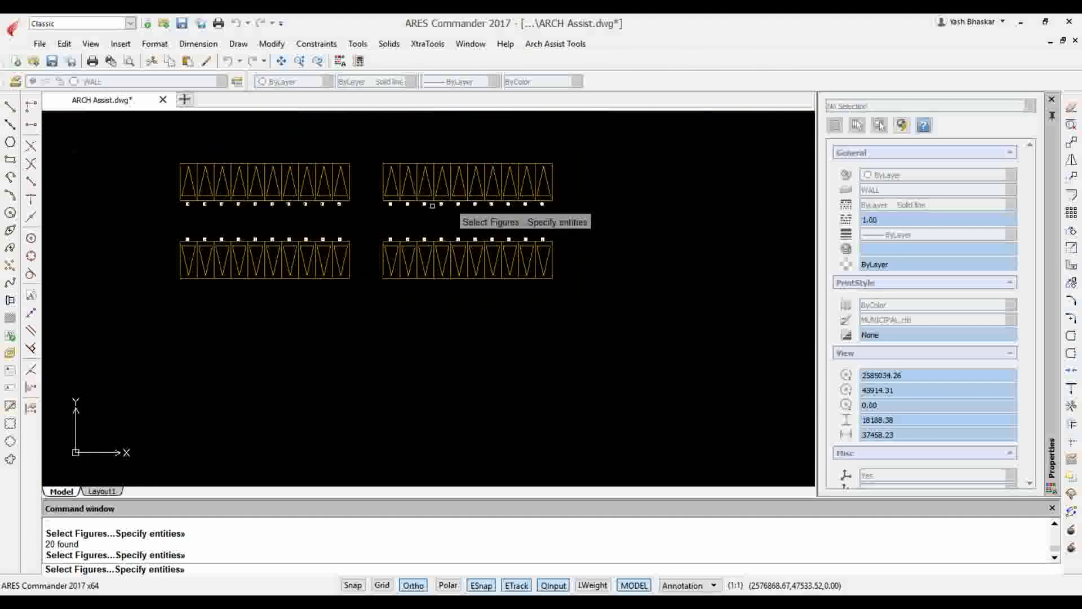
pyautogui.scroll(2, 424, 213)
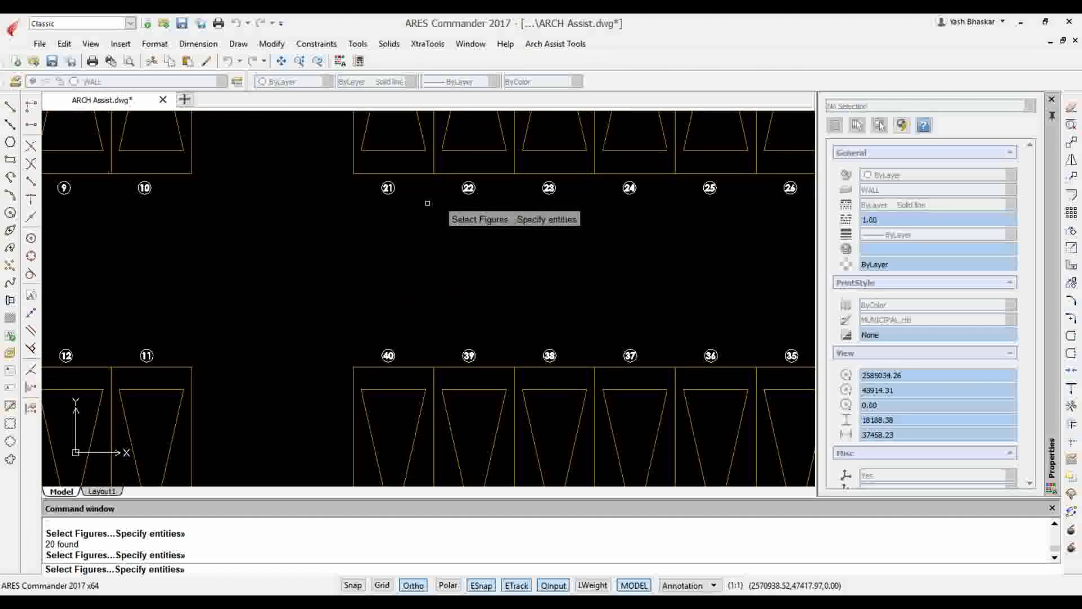
pyautogui.scroll(-3, 427, 203)
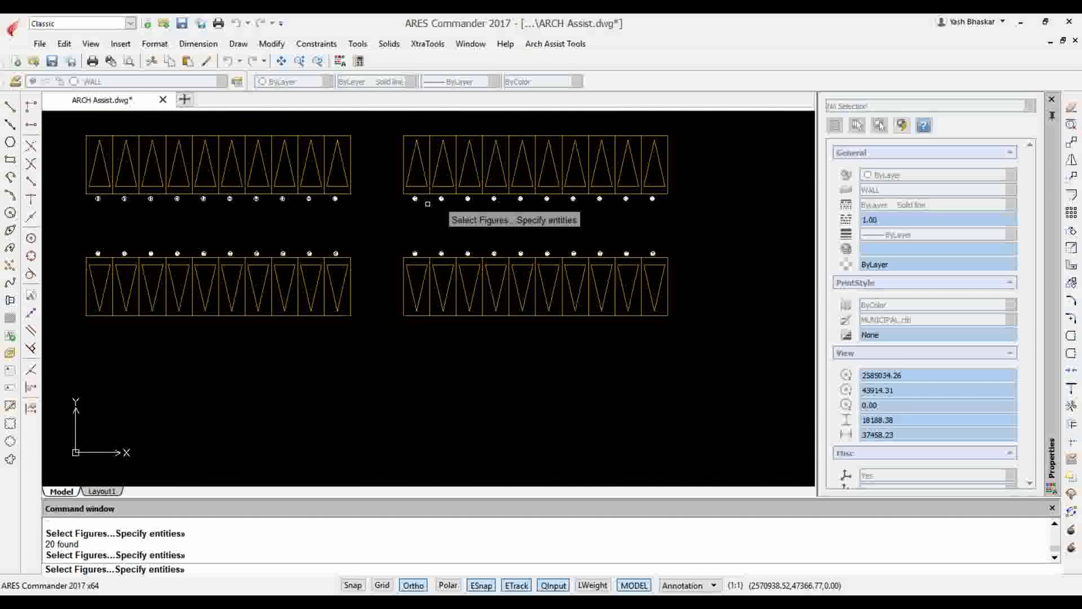
pyautogui.press('Return')
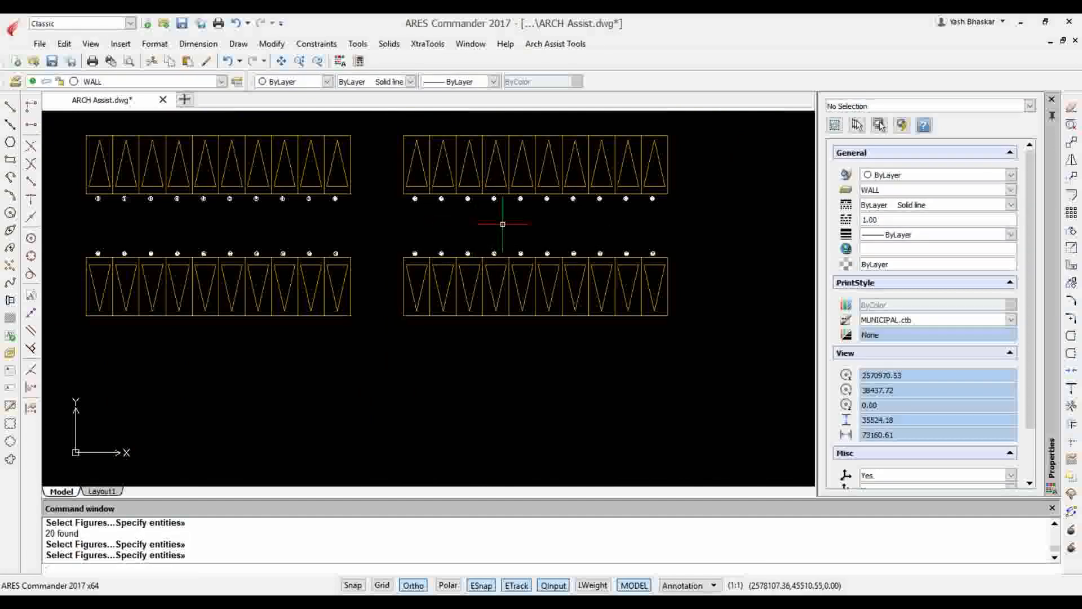
pyautogui.scroll(-4, 503, 224)
pyautogui.scroll(3, 264, 181)
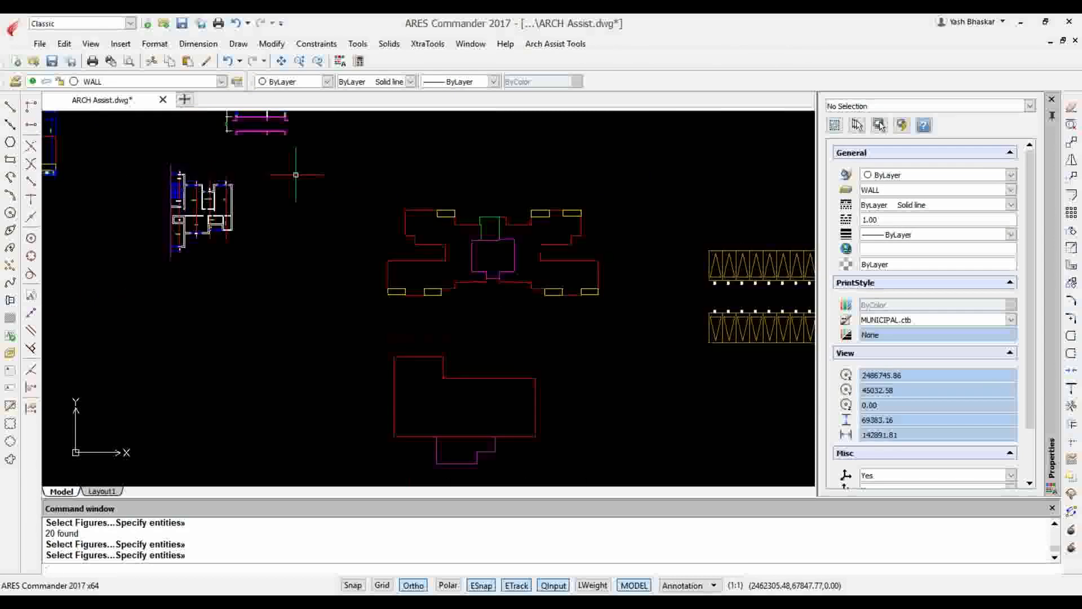
pyautogui.scroll(-3, 296, 175)
pyautogui.scroll(-1, 323, 150)
pyautogui.moveTo(325, 154); pyautogui.dragTo(329, 234, button='middle')
pyautogui.scroll(3, 266, 196)
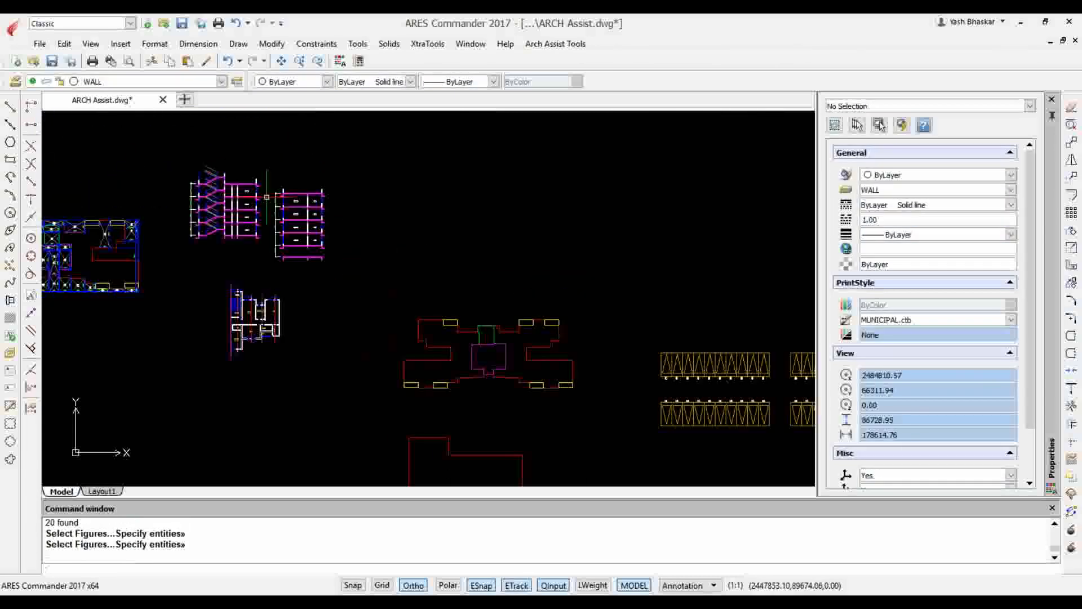
pyautogui.scroll(-2, 249, 174)
pyautogui.scroll(5, 626, 332)
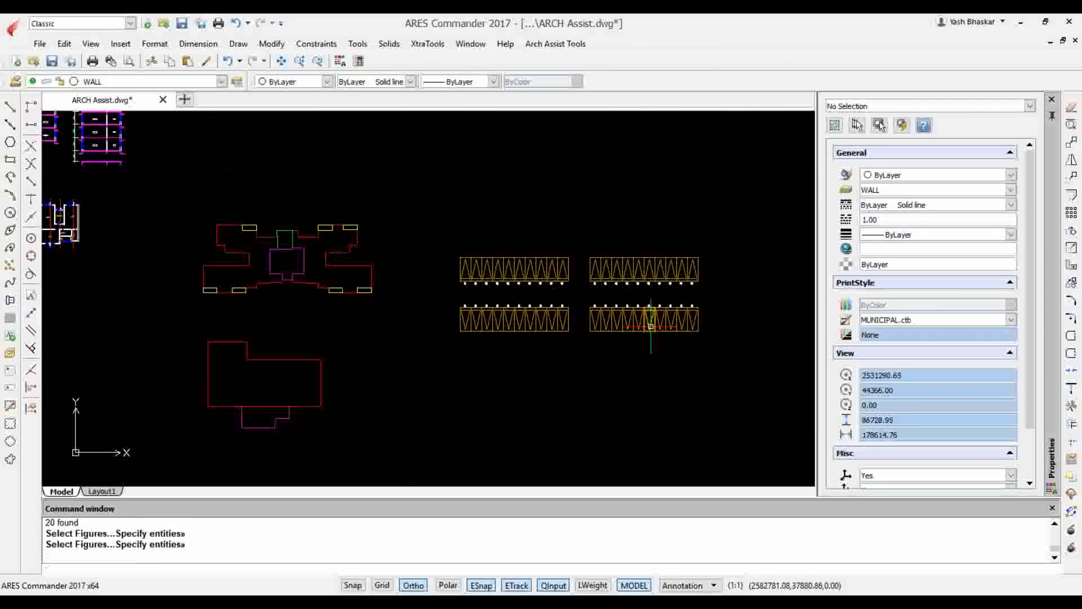
pyautogui.click(555, 44)
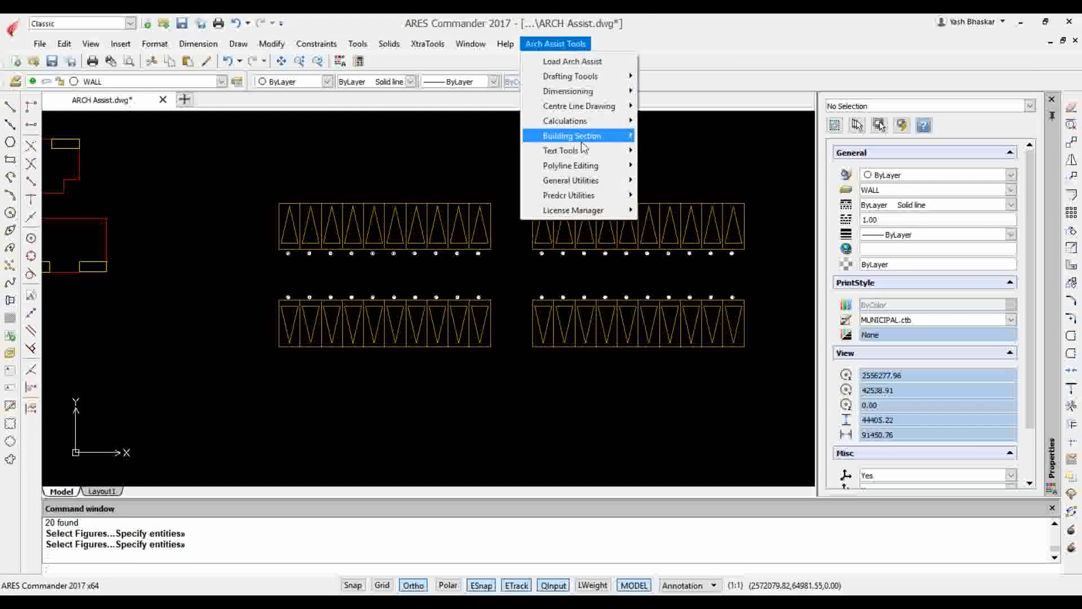
pyautogui.moveTo(586, 151)
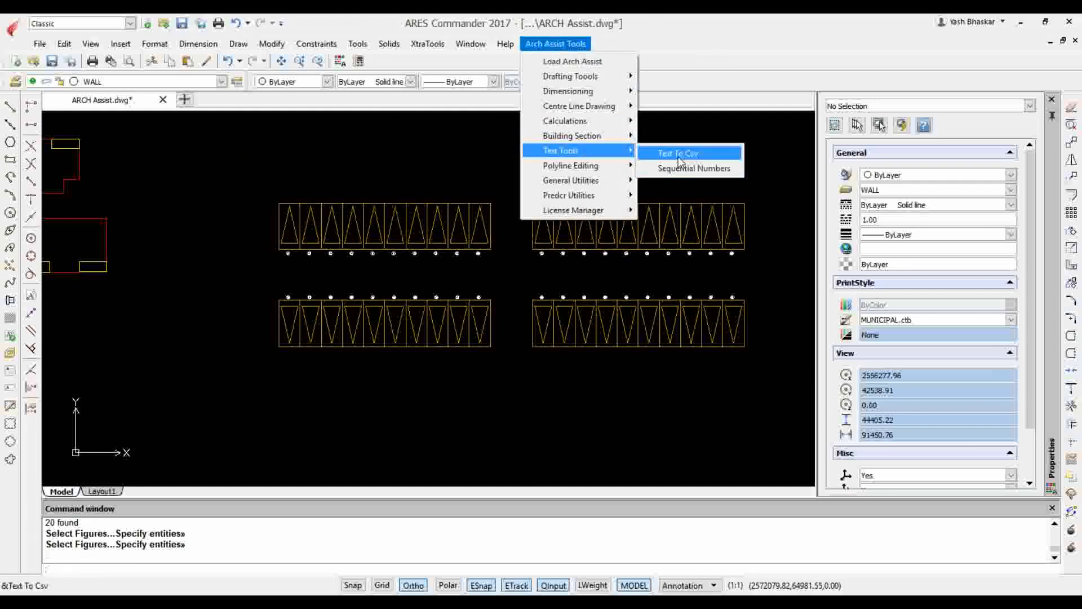
pyautogui.click(449, 286)
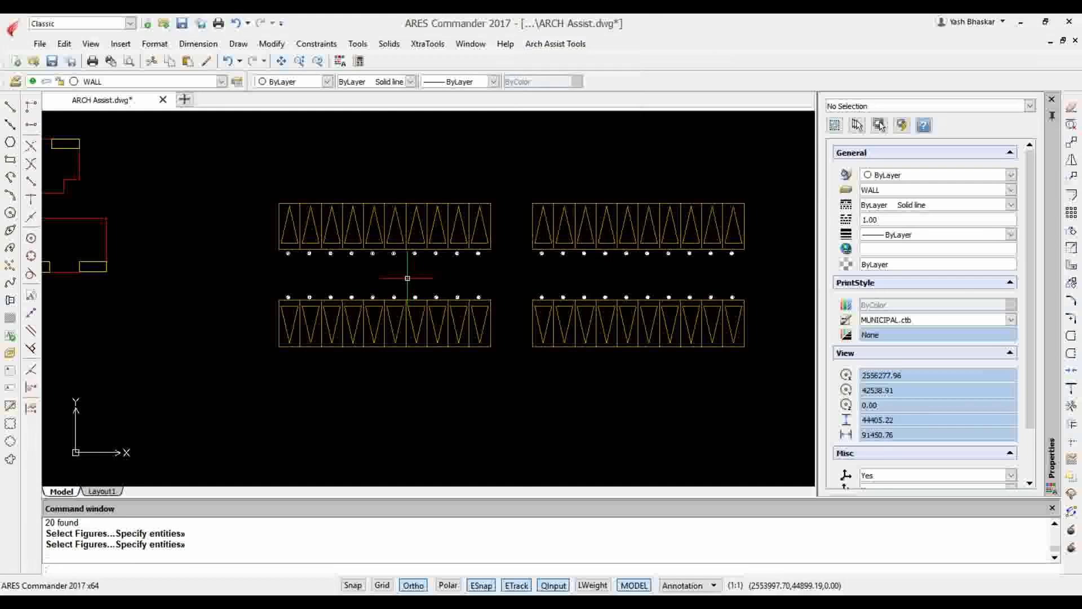
# Locate the typical floor's built up area calculation table below the floor plan
pyautogui.scroll(-5, 428, 282)
pyautogui.scroll(6, 428, 282)
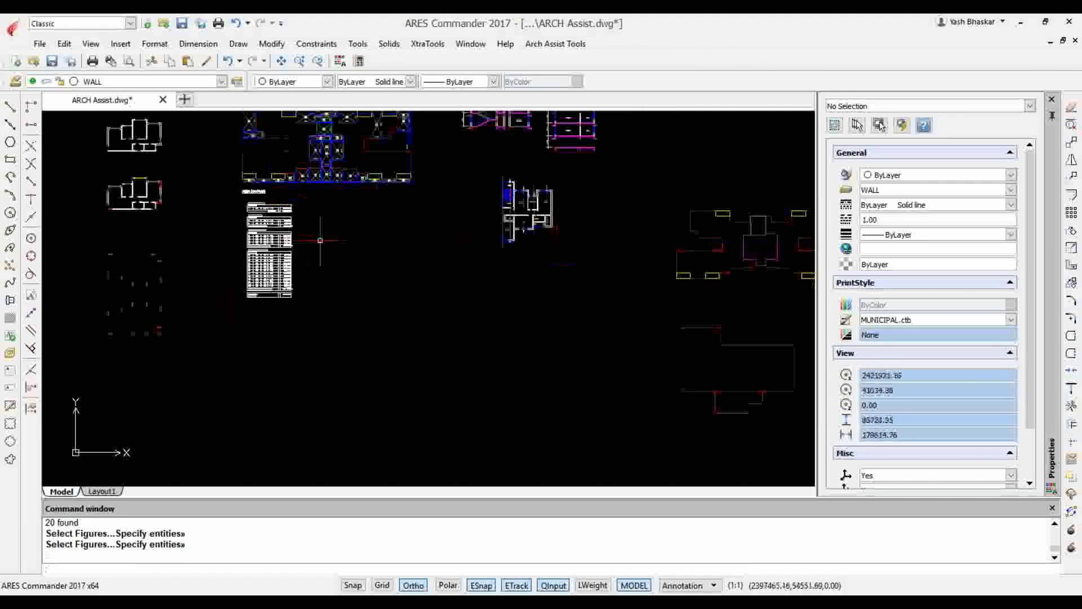
pyautogui.scroll(5, 155, 197)
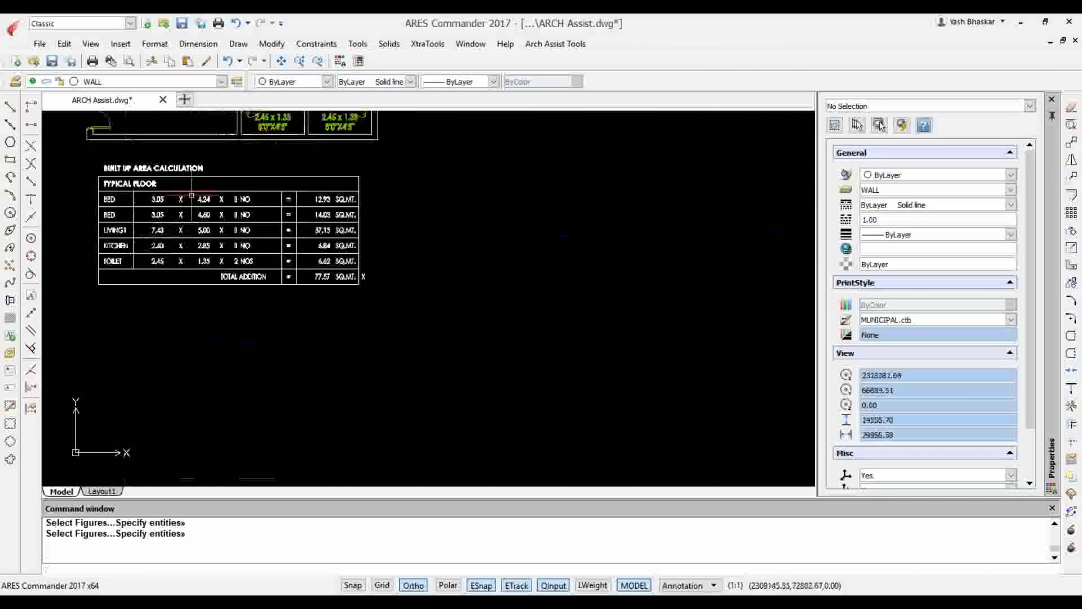